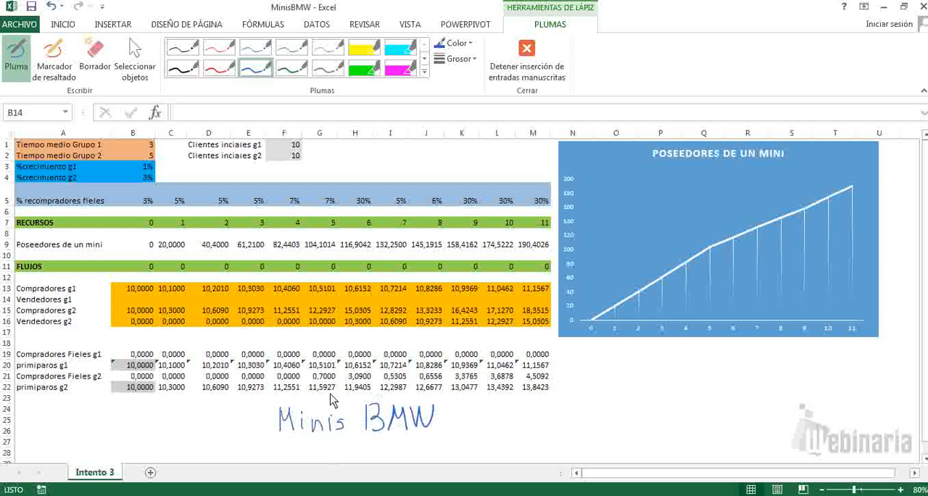
# Step: Extend the handwritten "Minis BMW" note below the table with an arrow and "Introducir los botones de formulario" in blue ink
pyautogui.click(298, 412)
pyautogui.click(317, 407)
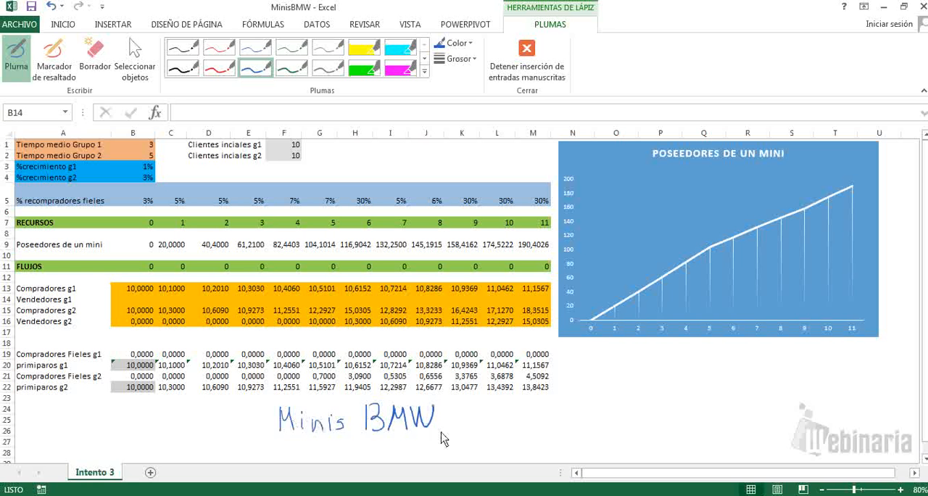
pyautogui.moveTo(438, 419)
pyautogui.mouseDown()
pyautogui.moveTo(482, 419)
pyautogui.moveTo(473, 428)
pyautogui.moveTo(472, 413)
pyautogui.moveTo(487, 412)
pyautogui.mouseUp()
pyautogui.moveTo(490, 404)
pyautogui.mouseDown()
pyautogui.moveTo(519, 391)
pyautogui.moveTo(537, 427)
pyautogui.mouseUp()
pyautogui.moveTo(540, 392)
pyautogui.mouseDown()
pyautogui.moveTo(542, 427)
pyautogui.moveTo(632, 412)
pyautogui.mouseUp()
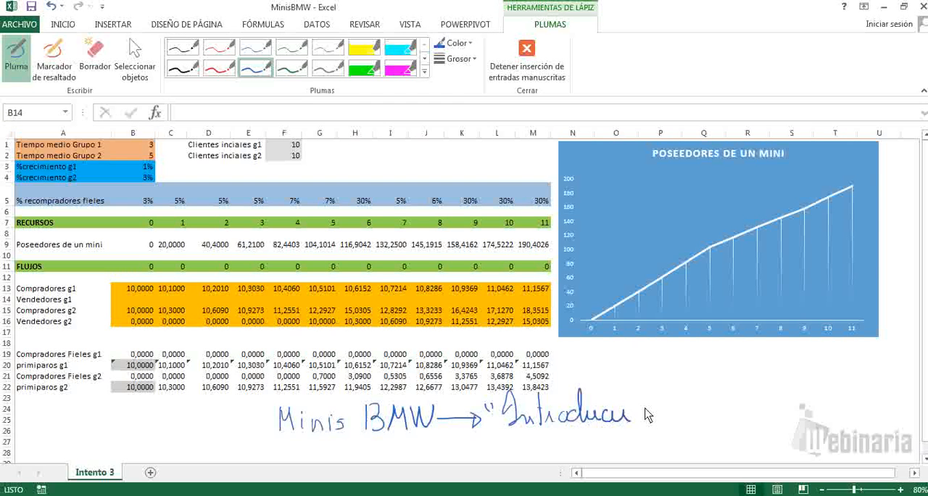
pyautogui.moveTo(657, 382)
pyautogui.mouseDown()
pyautogui.moveTo(645, 422)
pyautogui.moveTo(687, 419)
pyautogui.mouseUp()
pyautogui.moveTo(713, 385)
pyautogui.mouseDown()
pyautogui.moveTo(723, 425)
pyautogui.moveTo(743, 421)
pyautogui.mouseUp()
pyautogui.moveTo(741, 381)
pyautogui.mouseDown()
pyautogui.moveTo(750, 426)
pyautogui.moveTo(759, 415)
pyautogui.moveTo(808, 412)
pyautogui.mouseUp()
pyautogui.moveTo(502, 451)
pyautogui.mouseDown()
pyautogui.moveTo(508, 430)
pyautogui.moveTo(531, 450)
pyautogui.mouseUp()
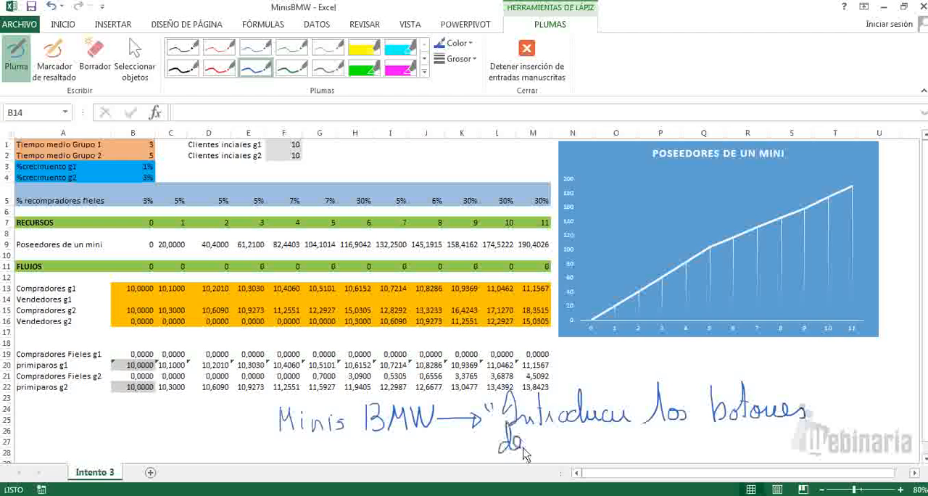
pyautogui.moveTo(544, 419)
pyautogui.mouseDown()
pyautogui.moveTo(551, 471)
pyautogui.moveTo(570, 449)
pyautogui.moveTo(619, 464)
pyautogui.moveTo(693, 432)
pyautogui.mouseUp()
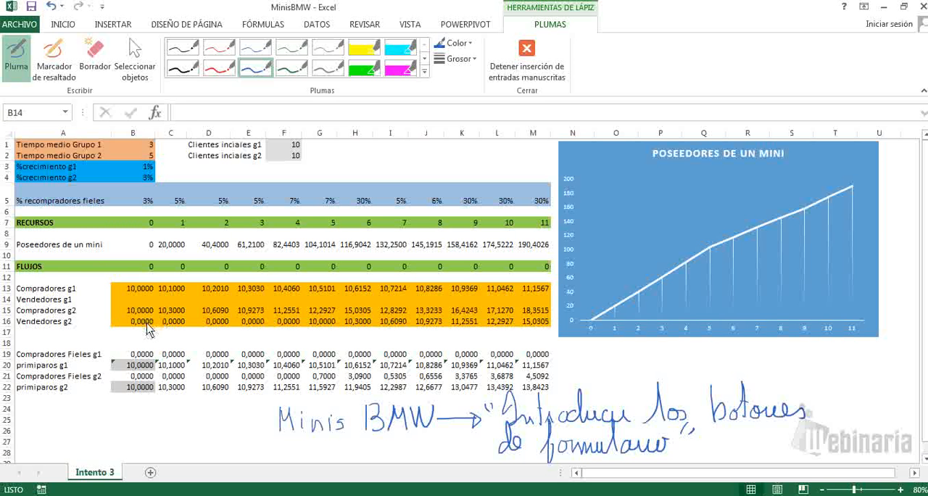
pyautogui.click(219, 67)
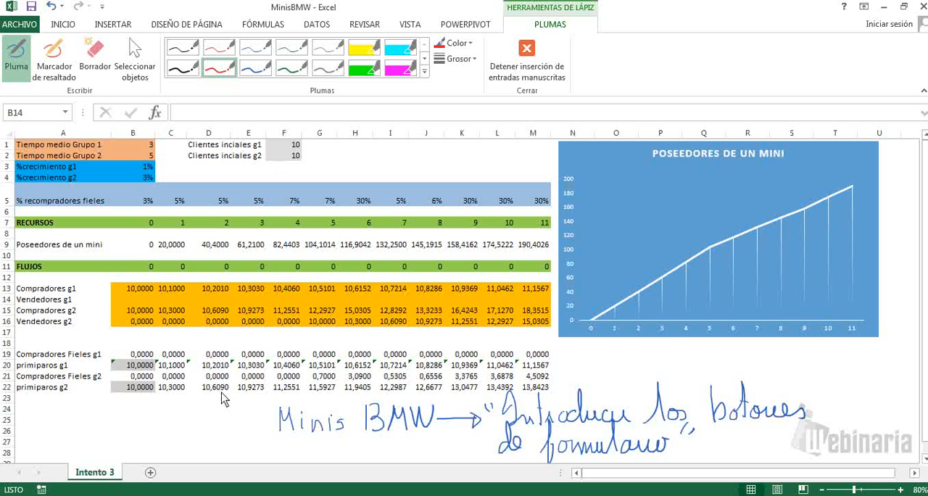
# Step: Add a new worksheet and fill all of its cells with black
pyautogui.click(150, 472)
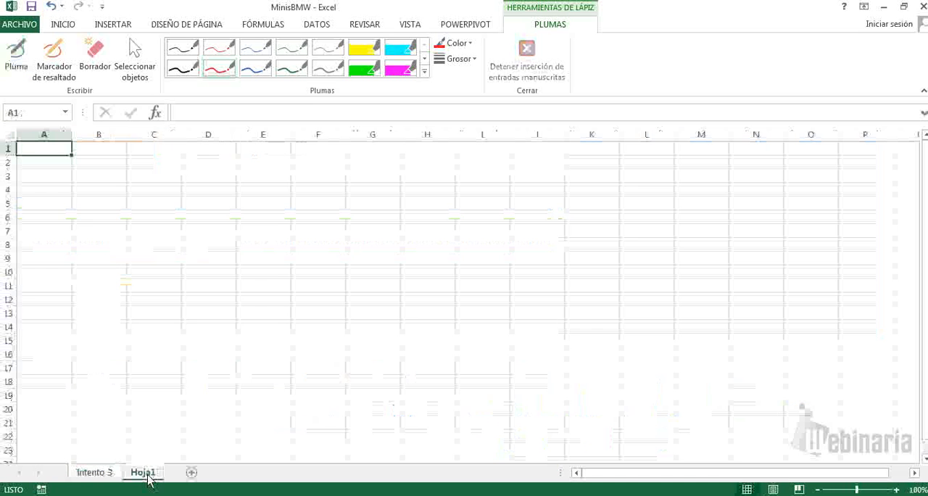
pyautogui.click(11, 137)
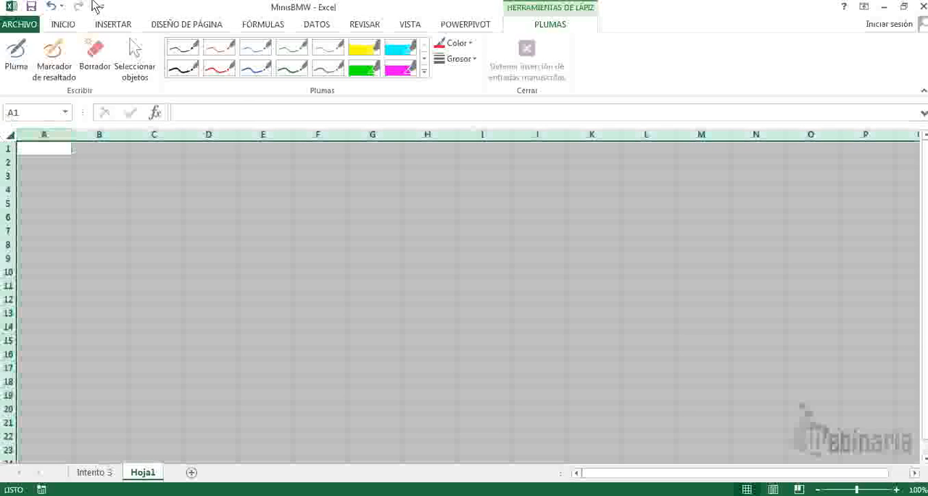
pyautogui.click(62, 25)
pyautogui.click(171, 70)
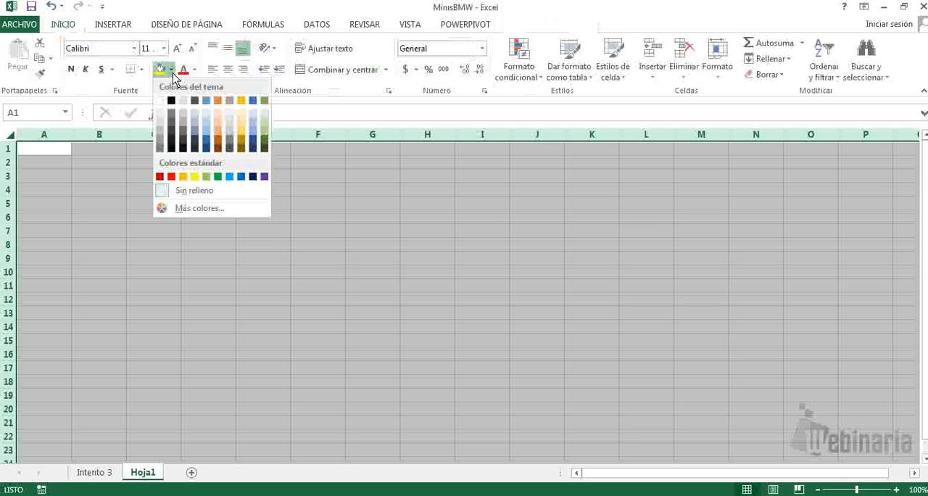
pyautogui.click(176, 97)
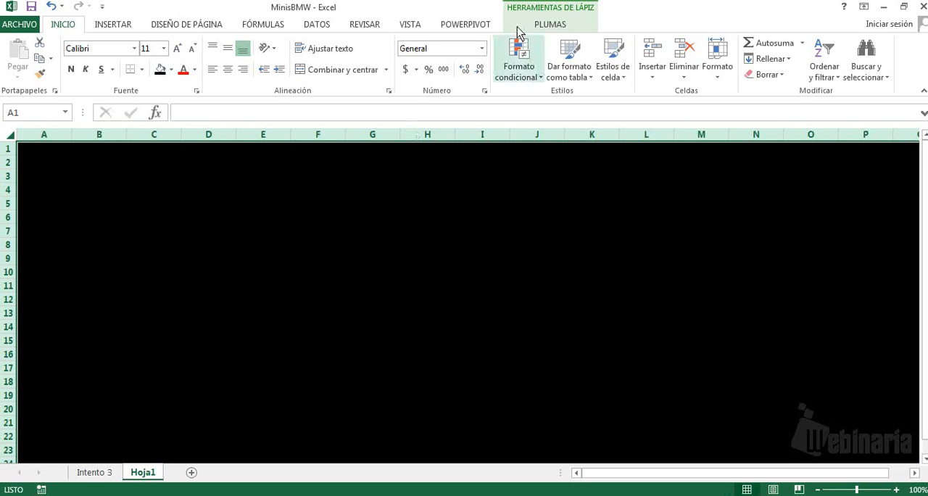
# Step: Draw a pair of axes and a damped wave with three decreasing peaks in blue ink on the black sheet
pyautogui.click(547, 25)
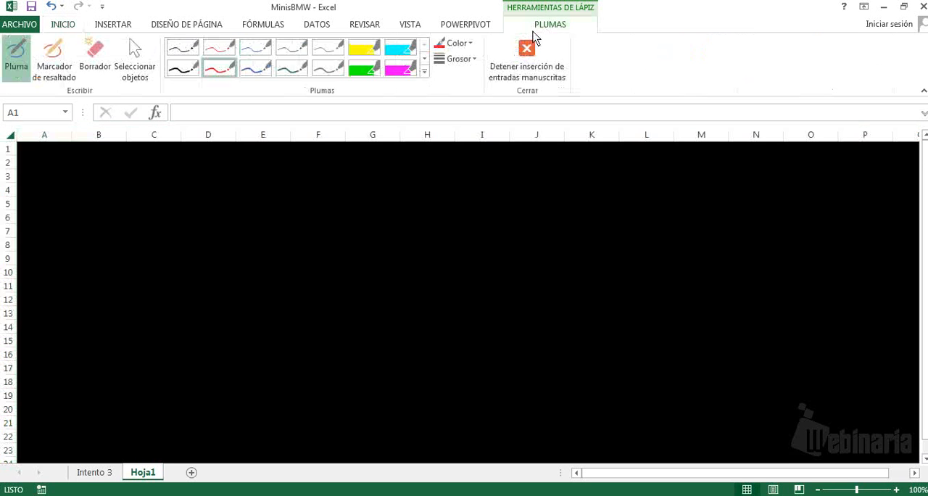
pyautogui.click(258, 69)
pyautogui.moveTo(212, 194); pyautogui.dragTo(212, 369)
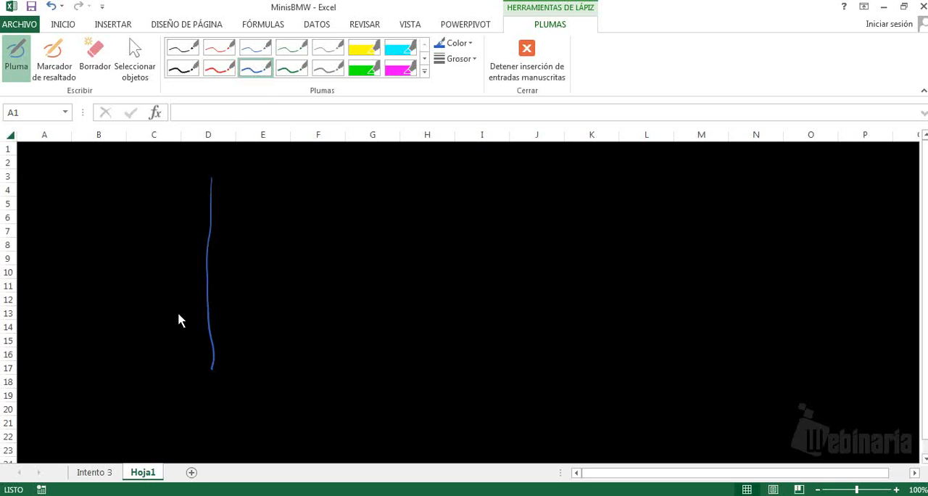
pyautogui.moveTo(178, 314); pyautogui.dragTo(585, 311)
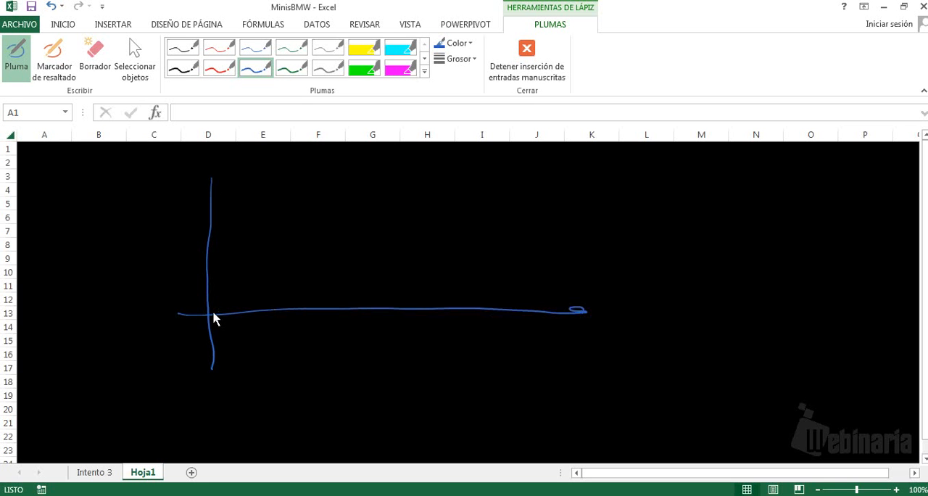
pyautogui.moveTo(211, 313); pyautogui.dragTo(230, 259)
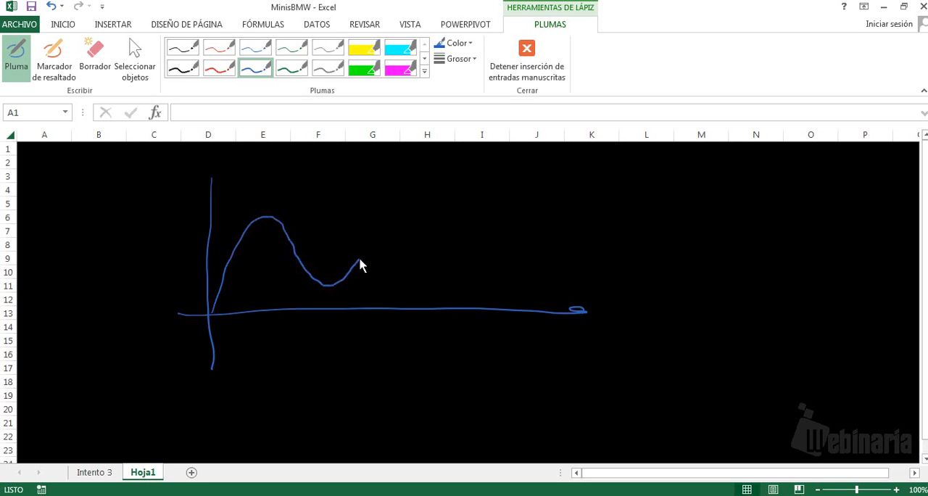
pyautogui.moveTo(406, 274); pyautogui.dragTo(486, 281)
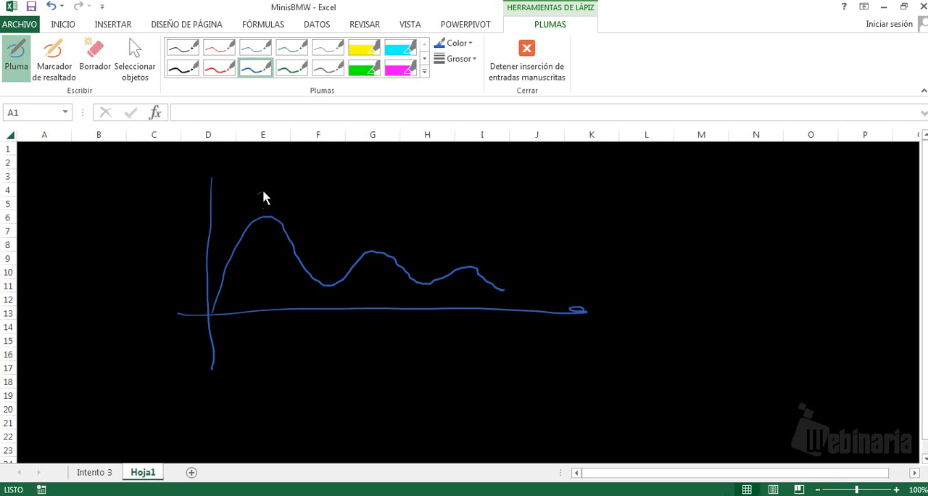
# Step: Handwrite the labels G1, G2 and G3 above the curve's peaks and "tiempo" at the end of the horizontal axis
pyautogui.moveTo(375, 226)
pyautogui.mouseDown()
pyautogui.moveTo(368, 239)
pyautogui.moveTo(375, 235)
pyautogui.mouseUp()
pyautogui.moveTo(465, 254); pyautogui.dragTo(469, 253)
pyautogui.moveTo(478, 241); pyautogui.dragTo(480, 264)
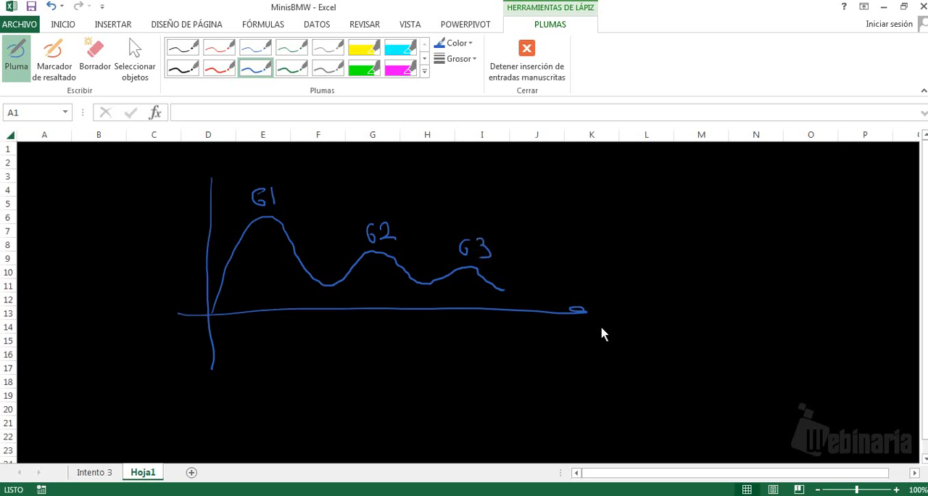
pyautogui.moveTo(601, 303)
pyautogui.mouseDown()
pyautogui.moveTo(618, 334)
pyautogui.moveTo(613, 314)
pyautogui.moveTo(625, 335)
pyautogui.moveTo(654, 335)
pyautogui.mouseUp()
pyautogui.click(626, 321)
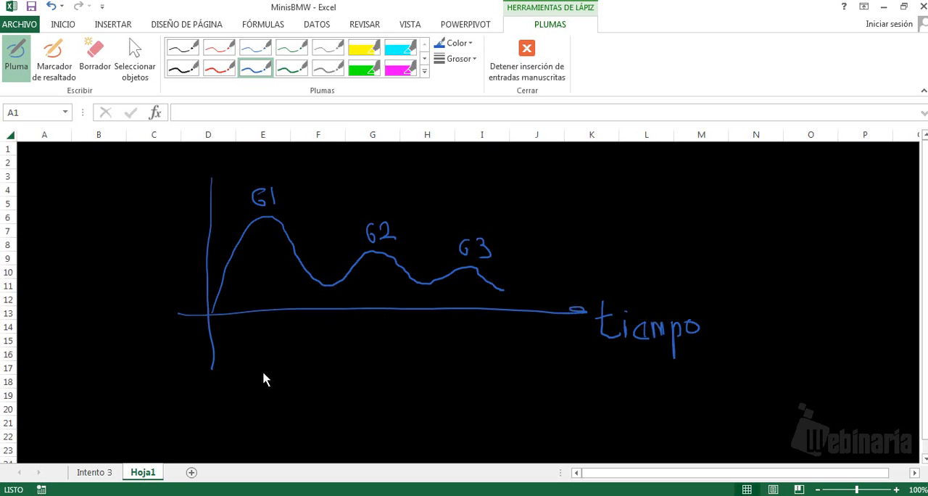
# Step: Erase the handwritten note below the table on the Intento 3 sheet
pyautogui.click(103, 472)
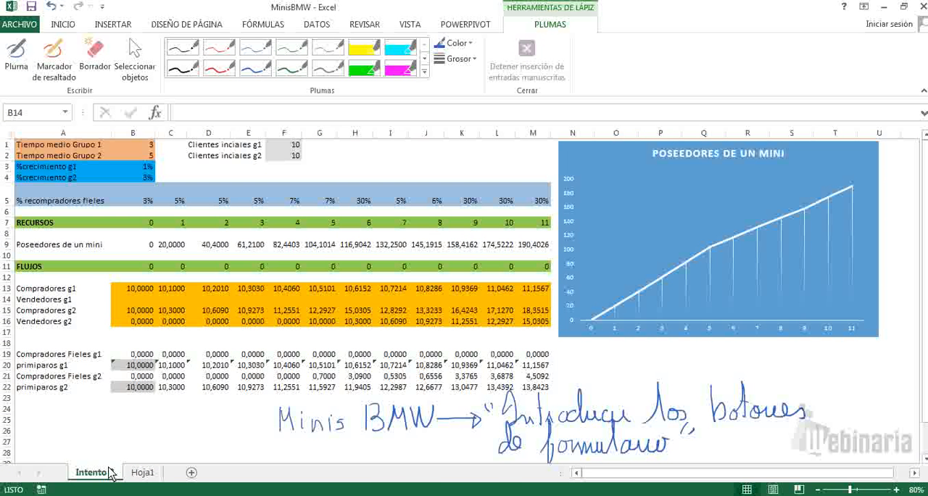
pyautogui.click(95, 58)
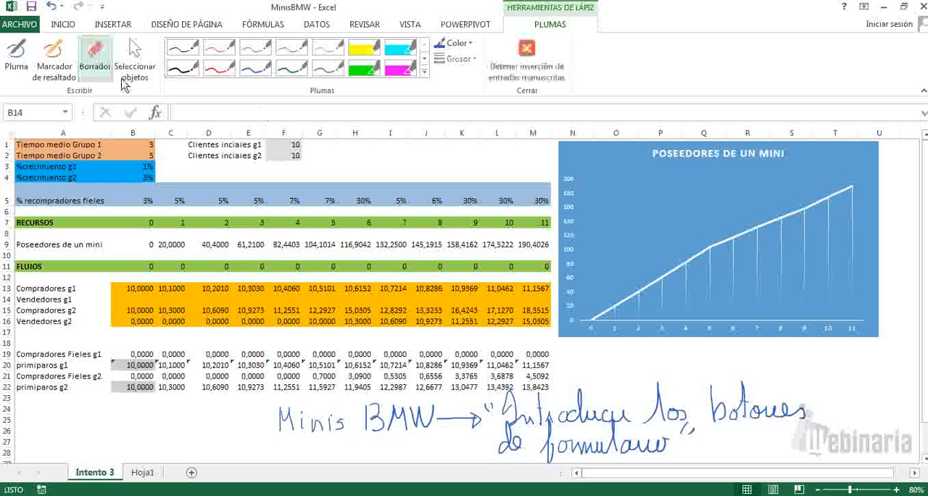
pyautogui.click(286, 419)
pyautogui.click(316, 420)
pyautogui.click(376, 416)
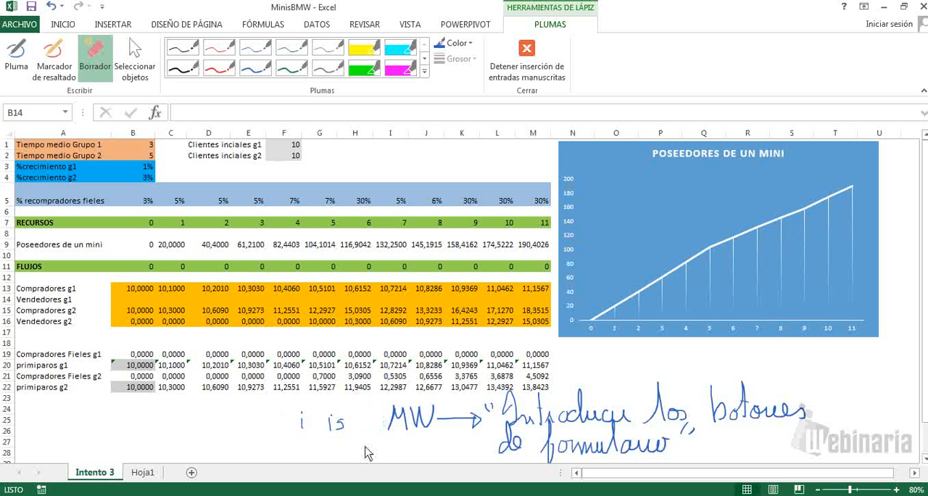
pyautogui.moveTo(367, 453)
pyautogui.mouseDown()
pyautogui.moveTo(522, 424)
pyautogui.moveTo(551, 446)
pyautogui.moveTo(681, 413)
pyautogui.moveTo(768, 410)
pyautogui.mouseUp()
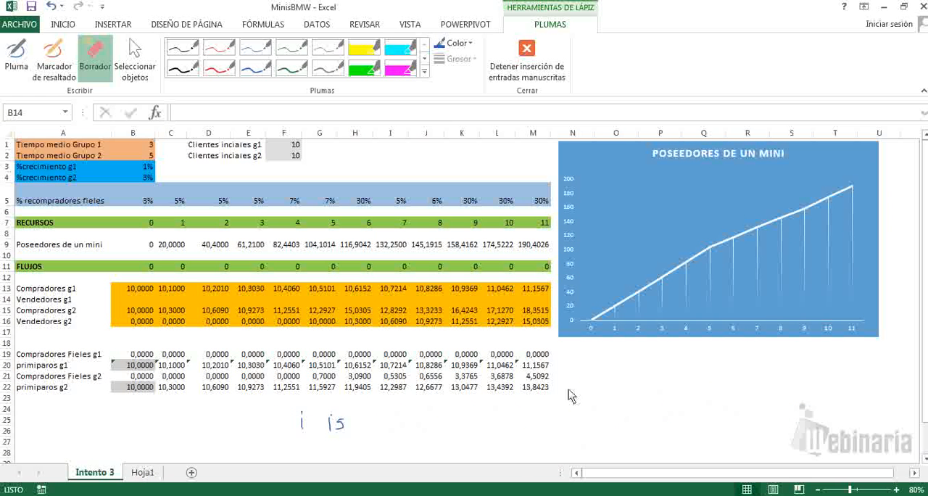
pyautogui.moveTo(346, 429); pyautogui.dragTo(237, 405)
# Step: Circle in red the period 0 Compradores g2 value, link it to the circled period 5 Vendedores g2 value, and annotate "Venta Usado"
pyautogui.click(220, 70)
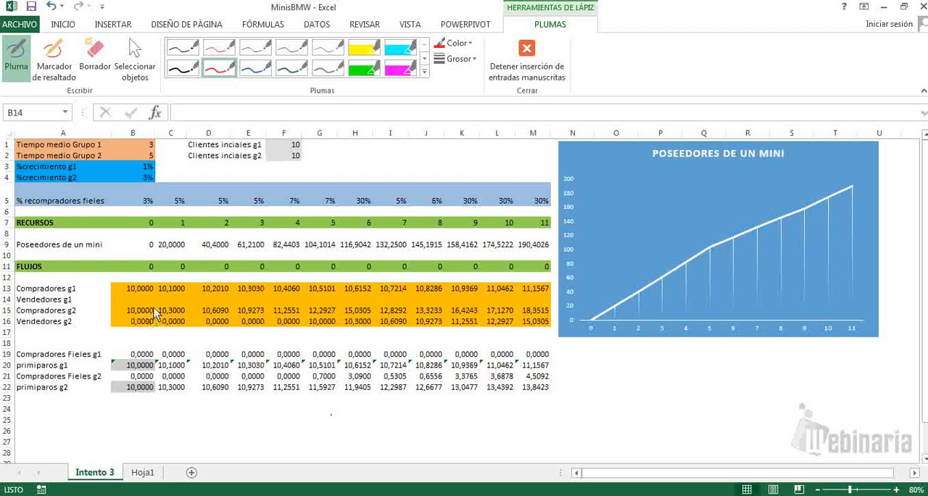
pyautogui.moveTo(153, 309)
pyautogui.mouseDown()
pyautogui.moveTo(142, 304)
pyautogui.moveTo(153, 307)
pyautogui.mouseUp()
pyautogui.moveTo(186, 312)
pyautogui.mouseDown()
pyautogui.moveTo(300, 311)
pyautogui.moveTo(326, 325)
pyautogui.moveTo(342, 321)
pyautogui.moveTo(306, 320)
pyautogui.moveTo(332, 339)
pyautogui.moveTo(345, 326)
pyautogui.mouseUp()
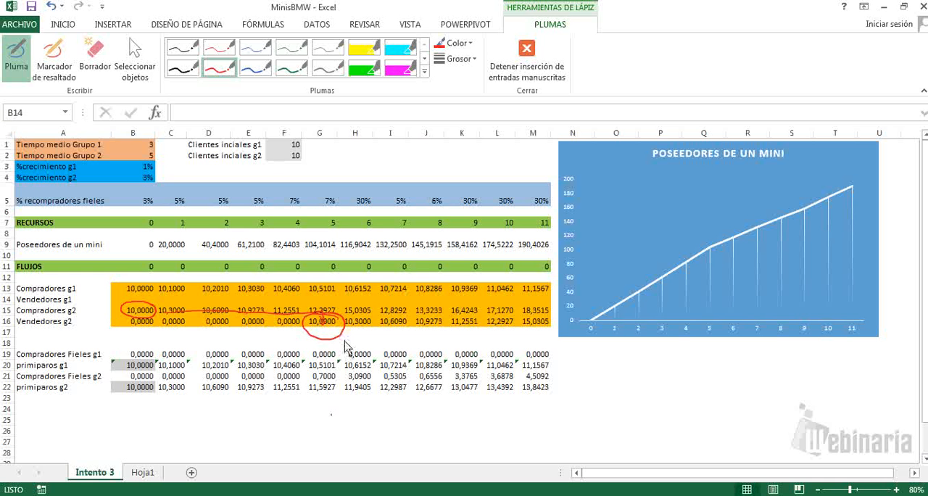
pyautogui.moveTo(346, 334)
pyautogui.mouseDown()
pyautogui.moveTo(414, 349)
pyautogui.moveTo(427, 337)
pyautogui.moveTo(443, 356)
pyautogui.moveTo(457, 348)
pyautogui.moveTo(468, 357)
pyautogui.moveTo(475, 340)
pyautogui.moveTo(500, 361)
pyautogui.moveTo(544, 352)
pyautogui.mouseUp()
pyautogui.moveTo(545, 348); pyautogui.dragTo(553, 337)
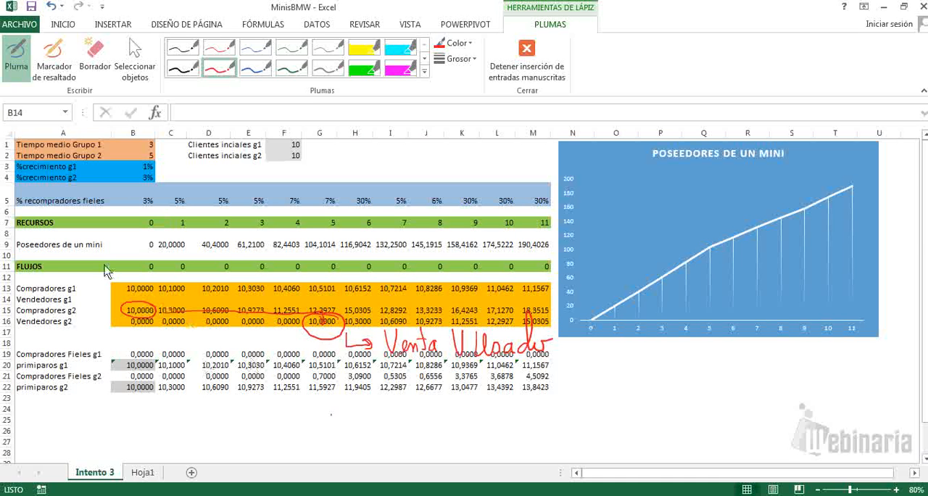
# Step: Circle the Tiempo medio Grupo 2 value in red and draw blue hops along Compradores g2 from period 0 to period 5
pyautogui.moveTo(149, 153); pyautogui.dragTo(149, 155)
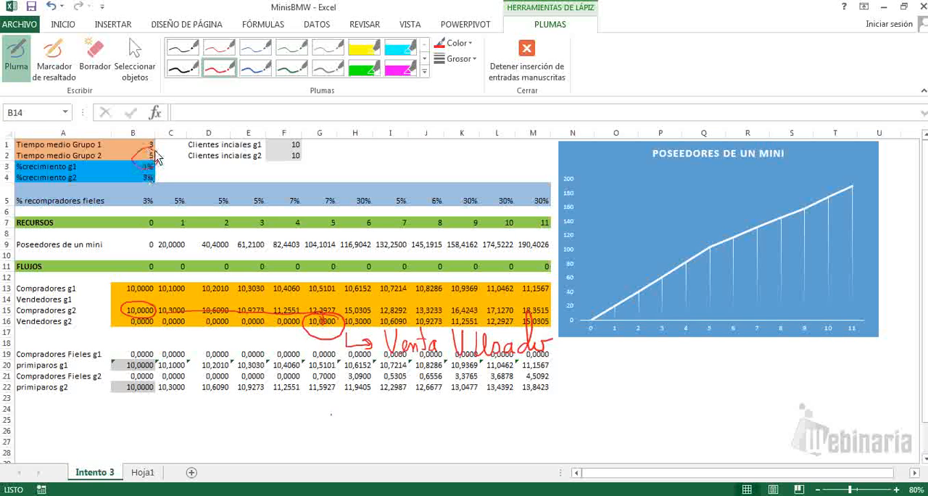
pyautogui.click(255, 67)
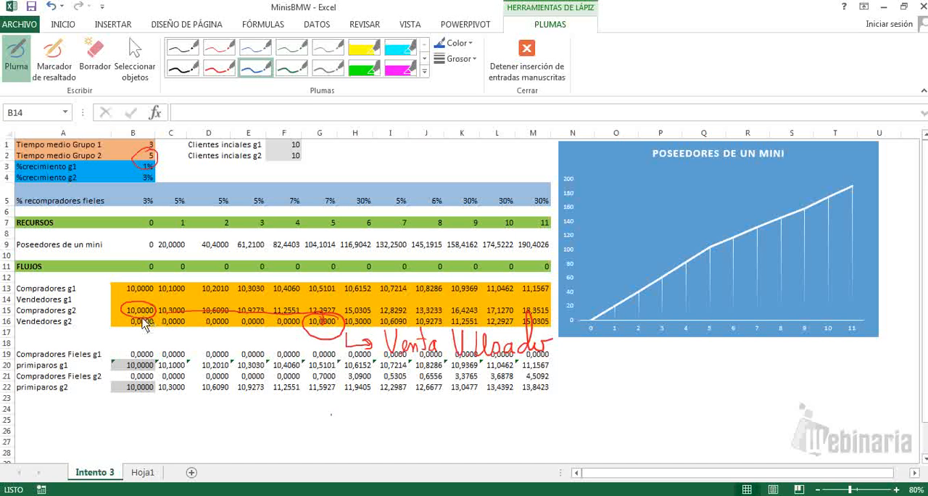
pyautogui.moveTo(153, 305)
pyautogui.mouseDown()
pyautogui.moveTo(243, 308)
pyautogui.moveTo(274, 321)
pyautogui.moveTo(332, 312)
pyautogui.mouseUp()
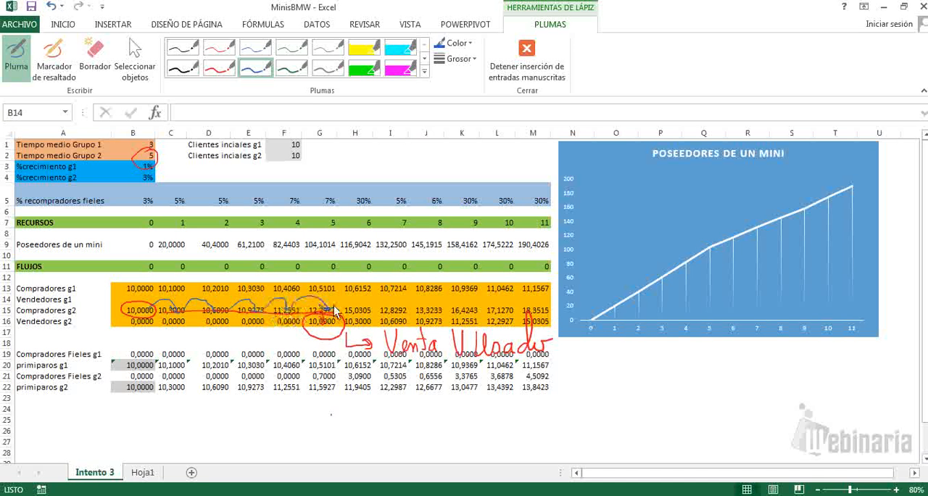
# Step: Erase the red and blue ink annotations over the flow rows and the Tiempo medio Grupo 2 value
pyautogui.click(95, 54)
pyautogui.moveTo(128, 327)
pyautogui.mouseDown()
pyautogui.moveTo(248, 332)
pyautogui.moveTo(307, 354)
pyautogui.moveTo(502, 333)
pyautogui.moveTo(432, 304)
pyautogui.moveTo(306, 315)
pyautogui.mouseUp()
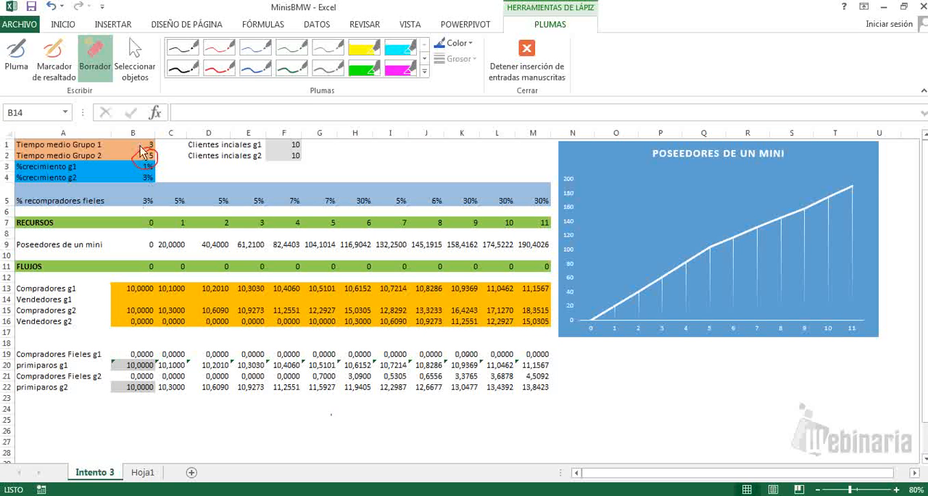
pyautogui.moveTo(145, 151); pyautogui.dragTo(153, 155)
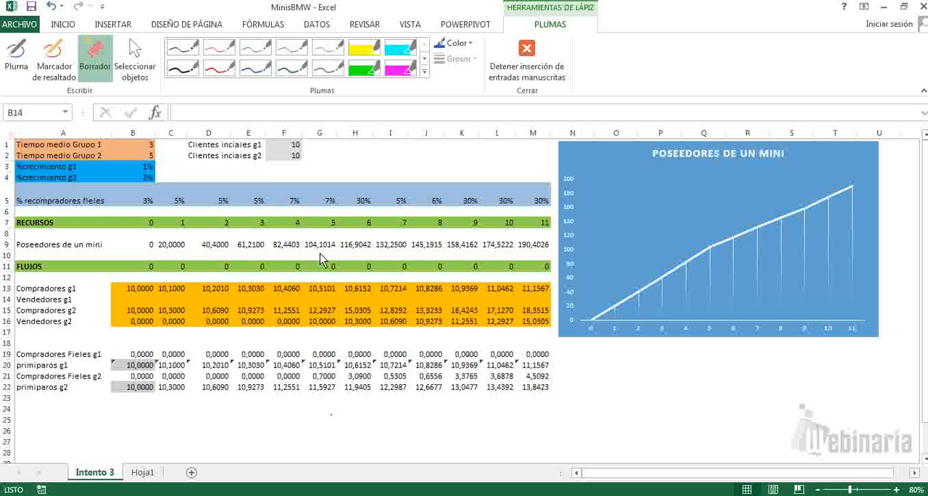
# Step: Stop ink input and select cell E14, the period 3 cell of the Vendedores g1 row
pyautogui.click(219, 67)
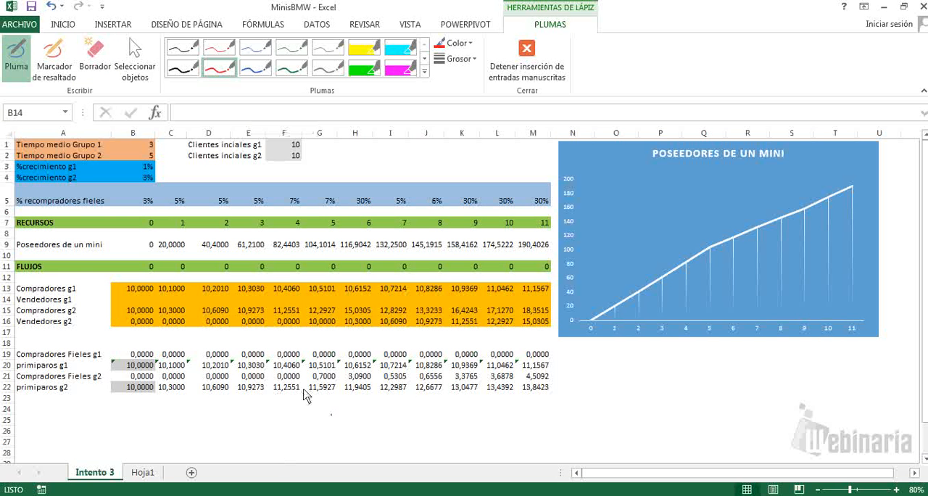
pyautogui.press('Escape')
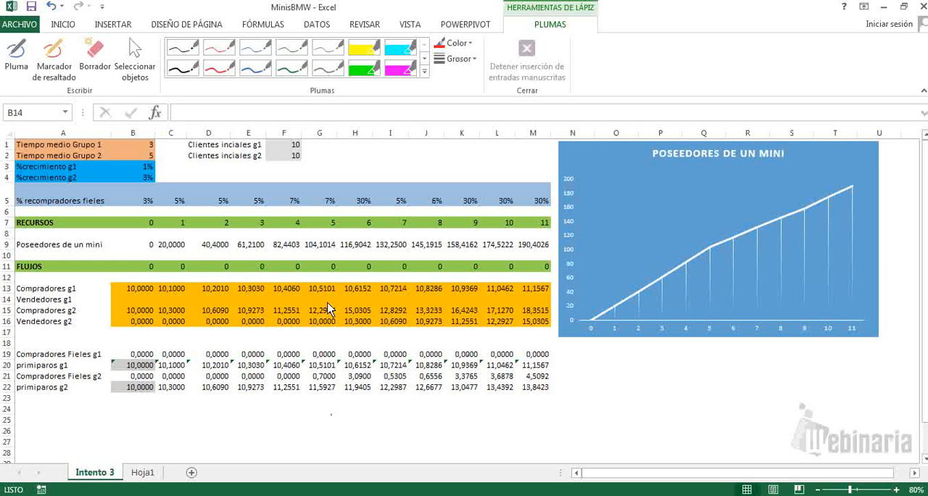
pyautogui.click(253, 300)
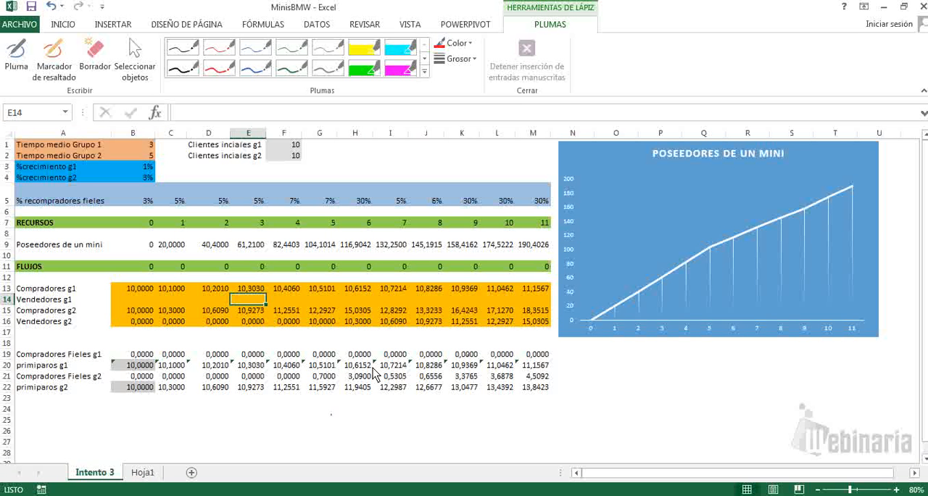
pyautogui.write('=desr')
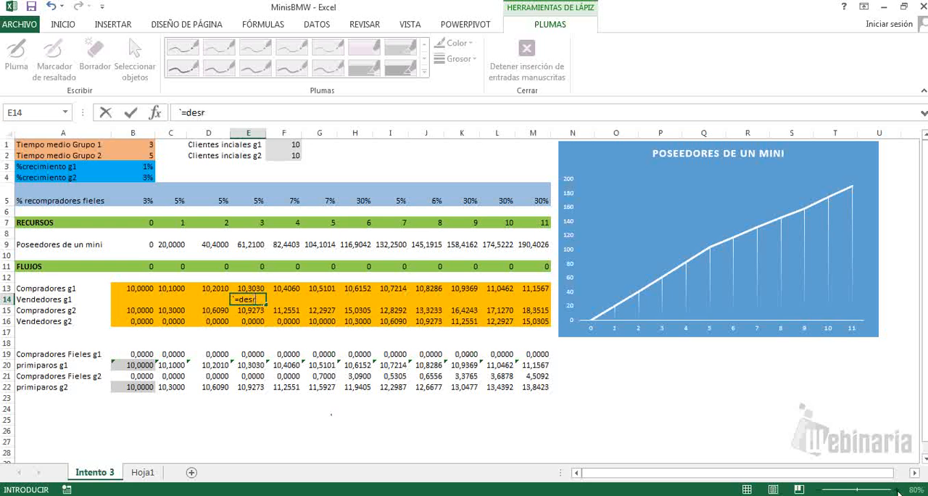
pyautogui.write('ef(')
pyautogui.press('BackSpace')
pyautogui.press('BackSpace')
pyautogui.press('BackSpace')
pyautogui.press('BackSpace')
pyautogui.press('BackSpace')
pyautogui.press('BackSpace')
pyautogui.press('BackSpace')
pyautogui.press('Escape')
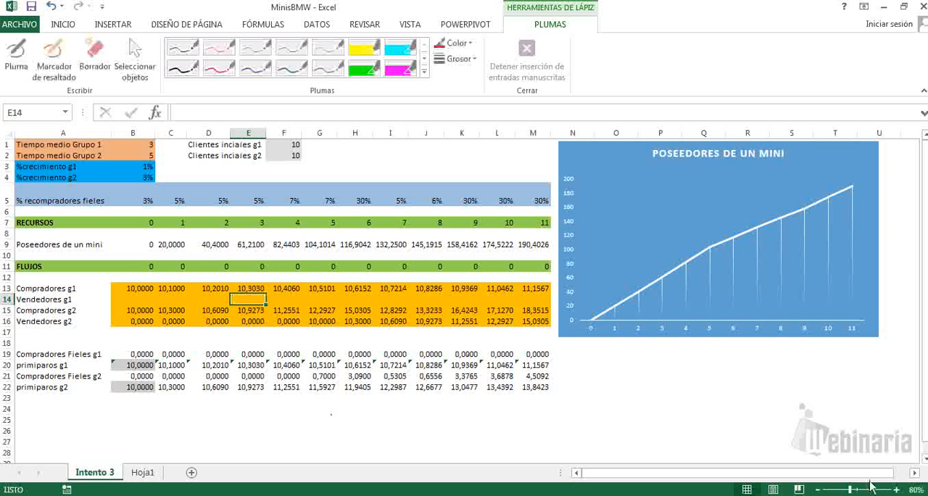
# Step: Start a DESREF formula in E14 with E12 as its relative reference argument
pyautogui.click(897, 489)
pyautogui.click(897, 490)
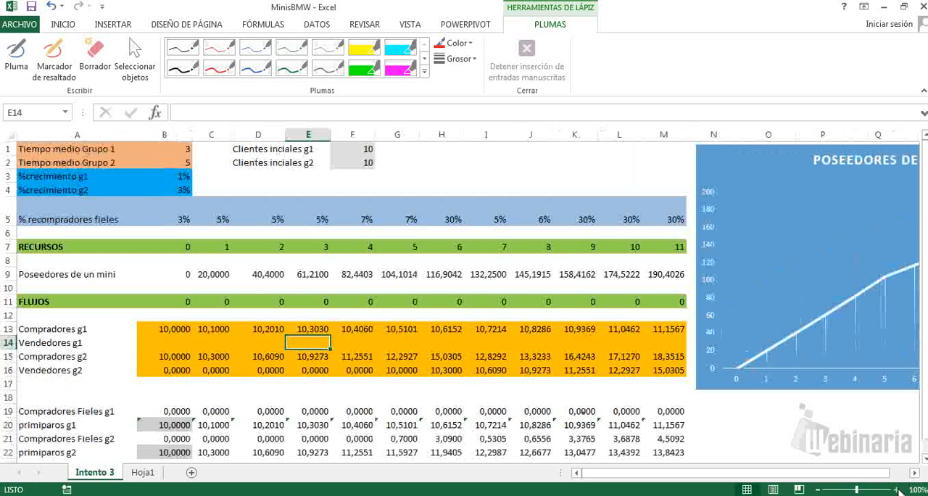
pyautogui.write('=des')
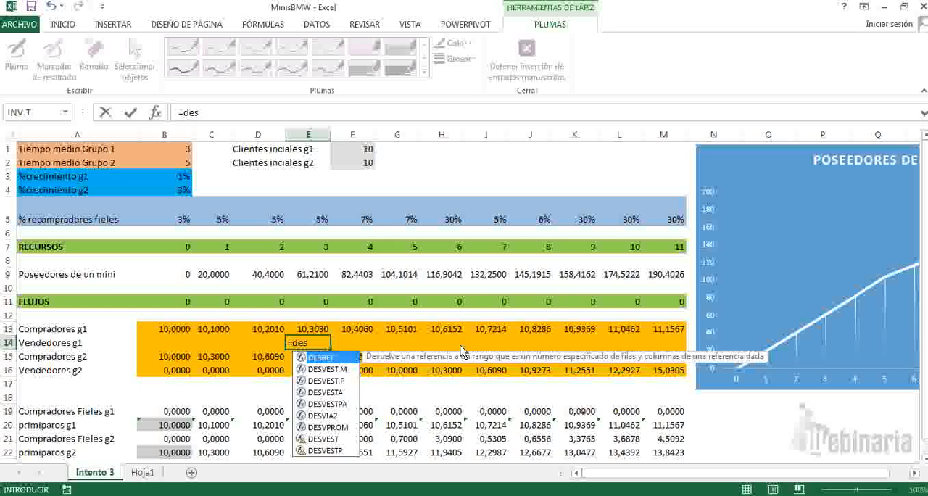
pyautogui.doubleClick(331, 358)
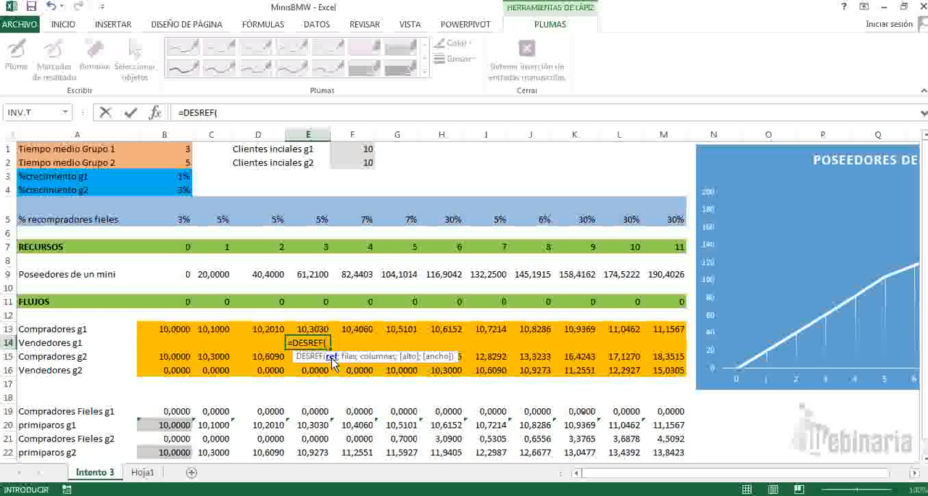
pyautogui.click(305, 319)
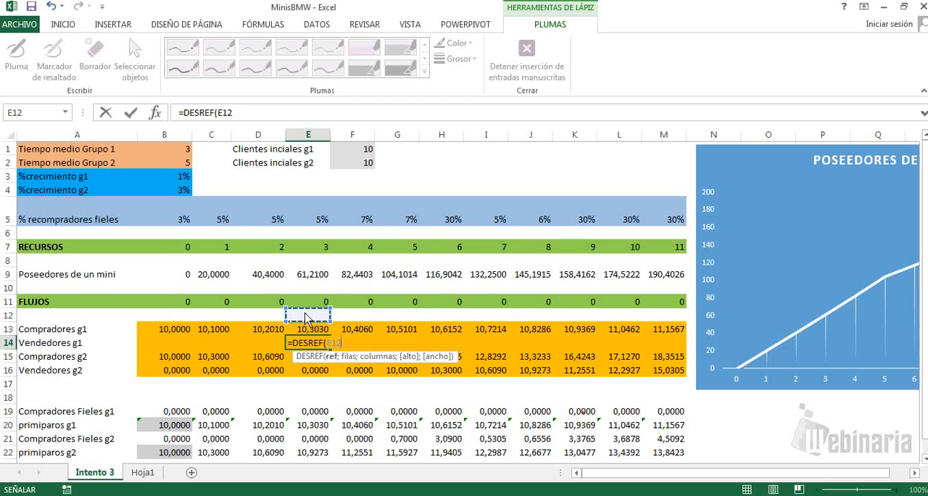
pyautogui.press('F4')
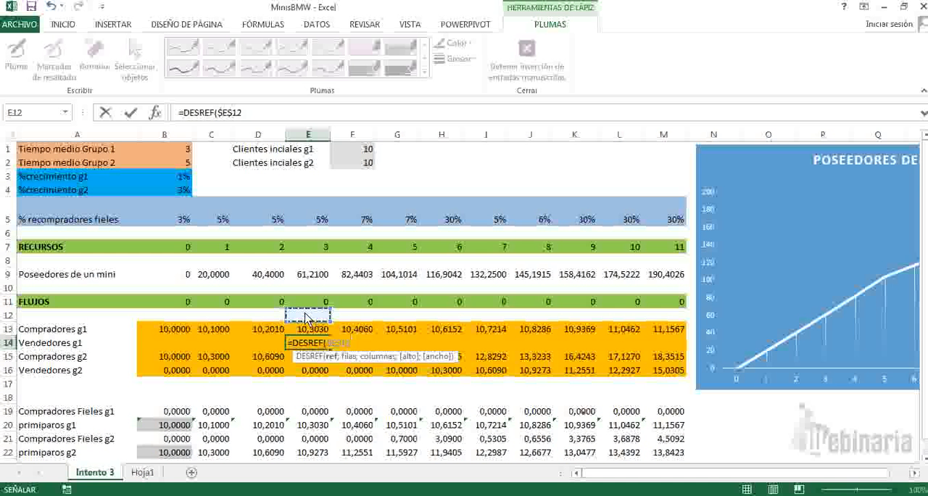
pyautogui.press('F4')
pyautogui.press('F4')
pyautogui.press('F4')
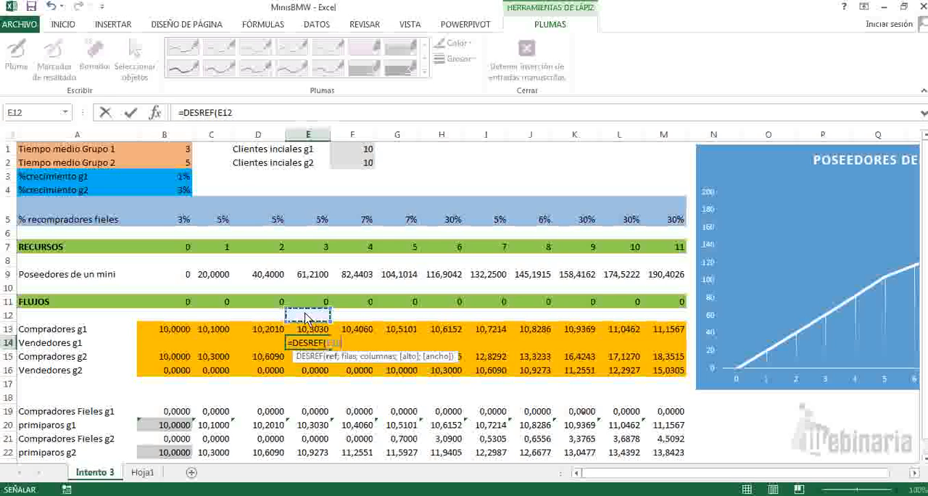
# Step: Set the rows argument of the DESREF formula in E14 to 1
pyautogui.write(';')
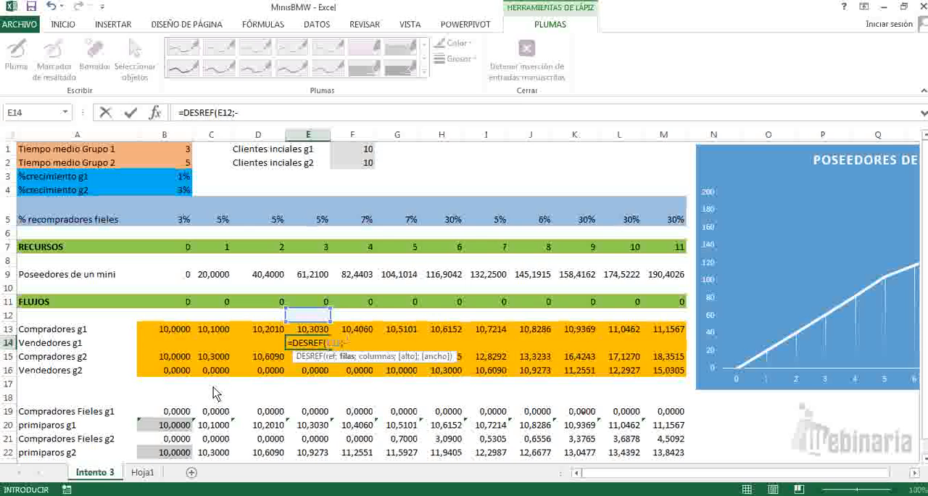
pyautogui.write('-1')
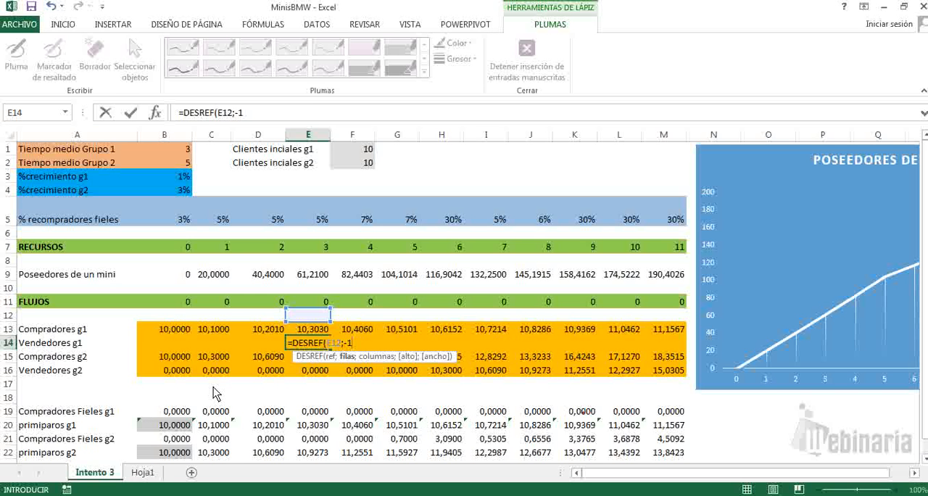
pyautogui.write('\\\\')
pyautogui.press('BackSpace')
pyautogui.press('BackSpace')
pyautogui.press('BackSpace')
pyautogui.press('BackSpace')
pyautogui.write('1')
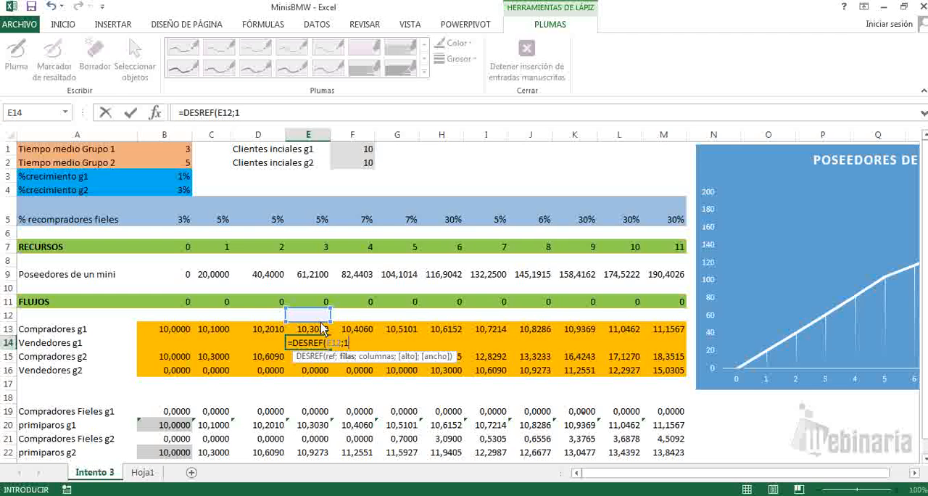
pyautogui.write(';')
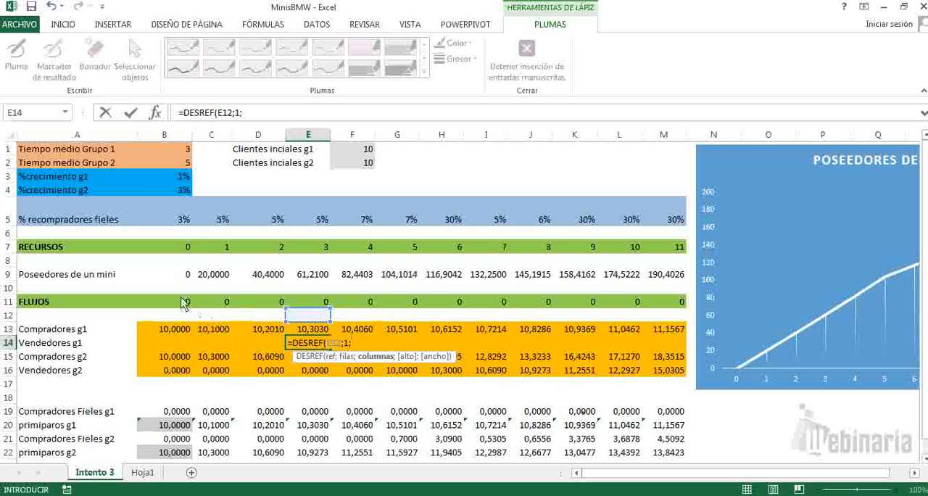
# Step: Set the columns argument to the negative absolute reference -$B$1 and complete the formula as =DESREF(E12;1;-$B$1)
pyautogui.click(186, 150)
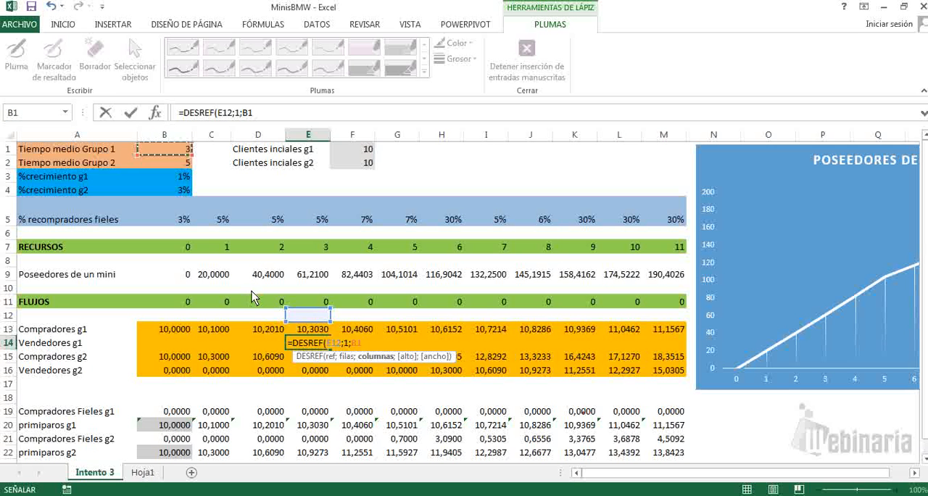
pyautogui.click(352, 343)
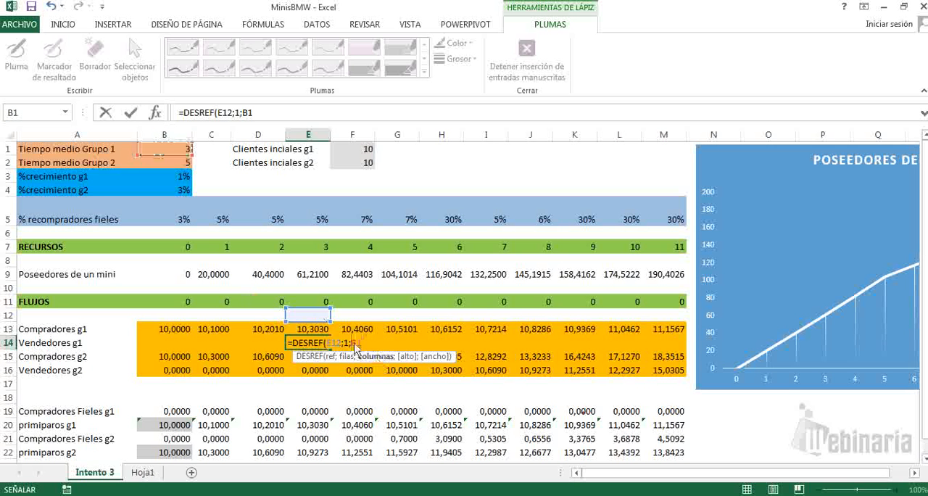
pyautogui.write('-')
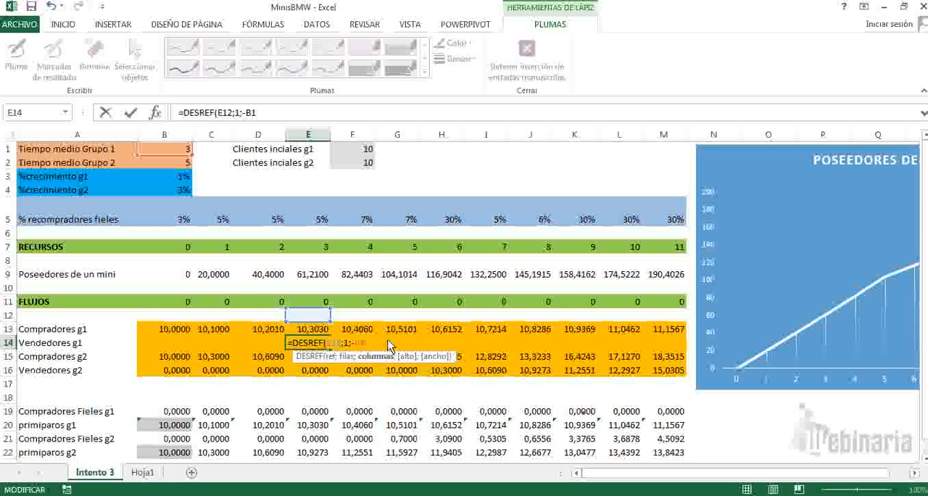
pyautogui.press('F4')
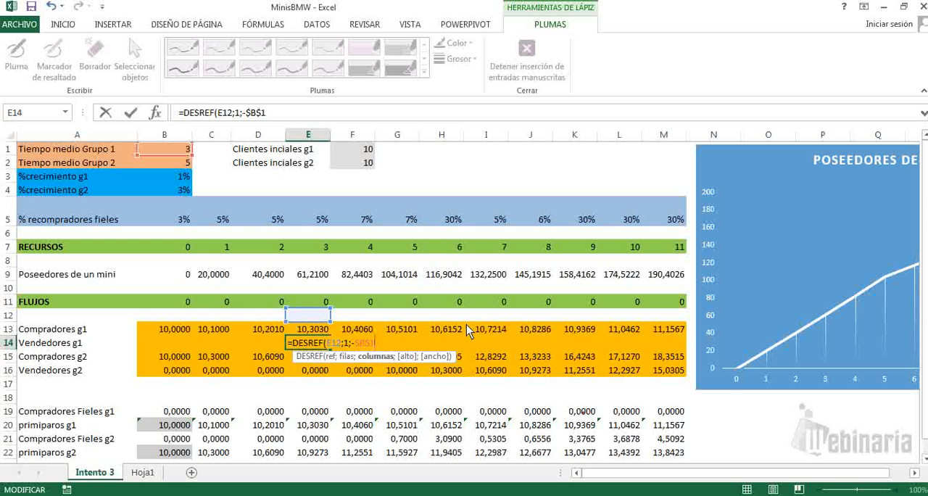
pyautogui.write(')')
pyautogui.press('Return')
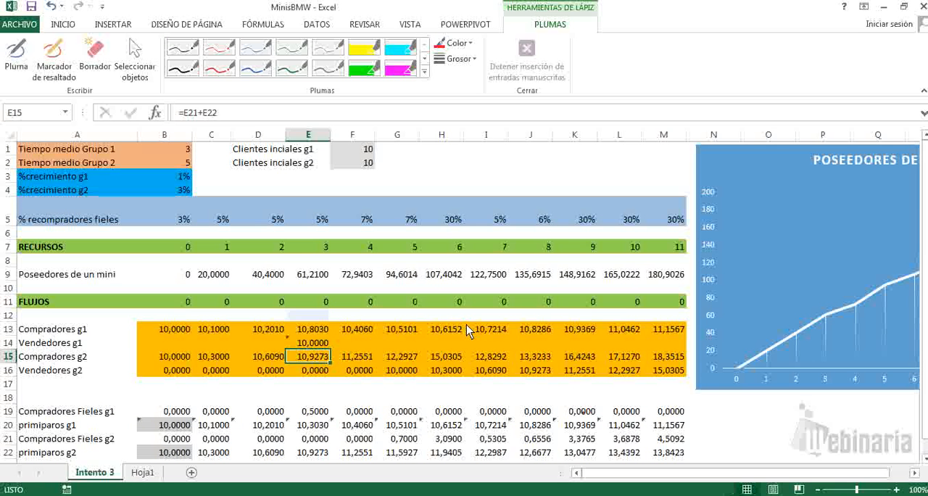
# Step: Fill the DESREF formula from E14 across the Vendedores g1 row to period 11 in M14
pyautogui.press('Up')
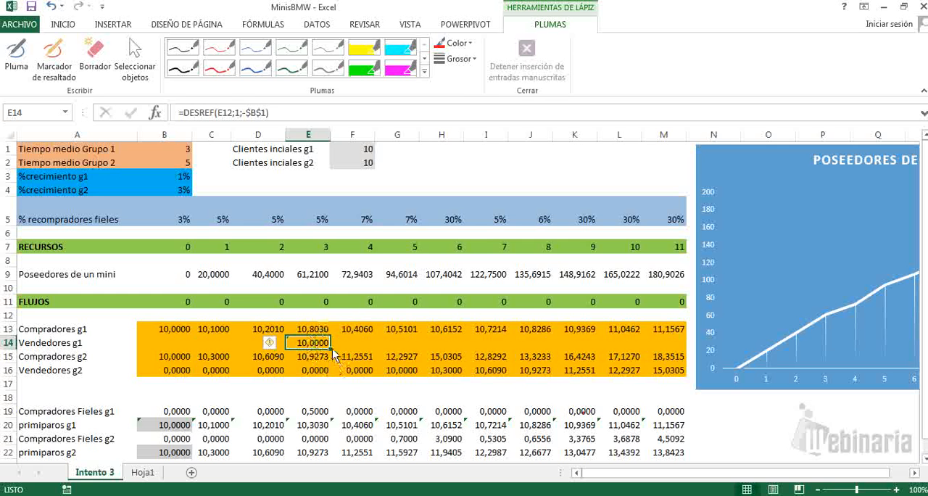
pyautogui.moveTo(332, 353); pyautogui.dragTo(668, 356)
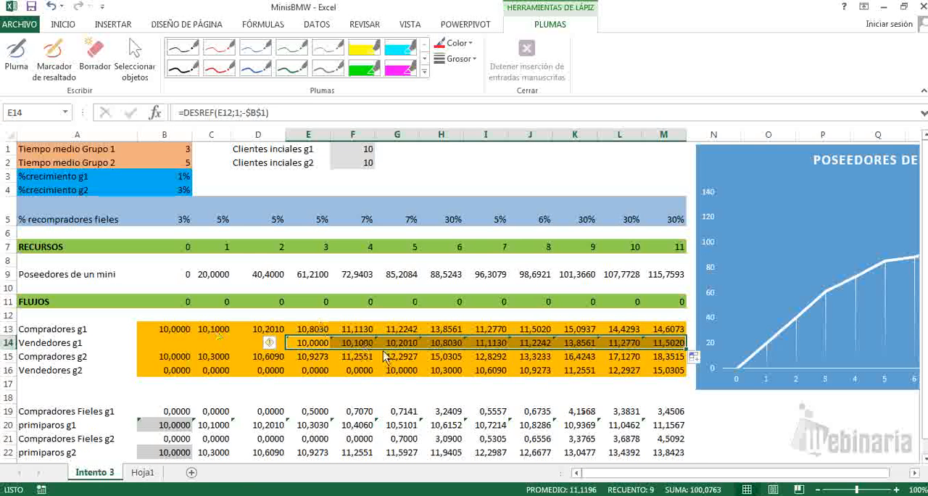
pyautogui.click(320, 347)
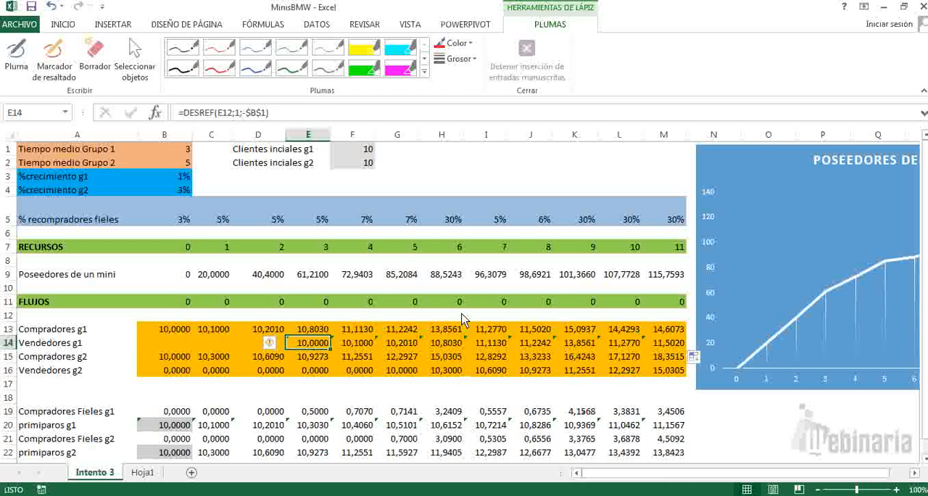
# Step: Examine the empty Vendedores g1 cells B14:D14 for periods 0 to 2 and return to E14
pyautogui.press('Left')
pyautogui.press('Left')
pyautogui.press('Left')
pyautogui.hotkey('shift', 'Right')
pyautogui.hotkey('shift', 'Right')
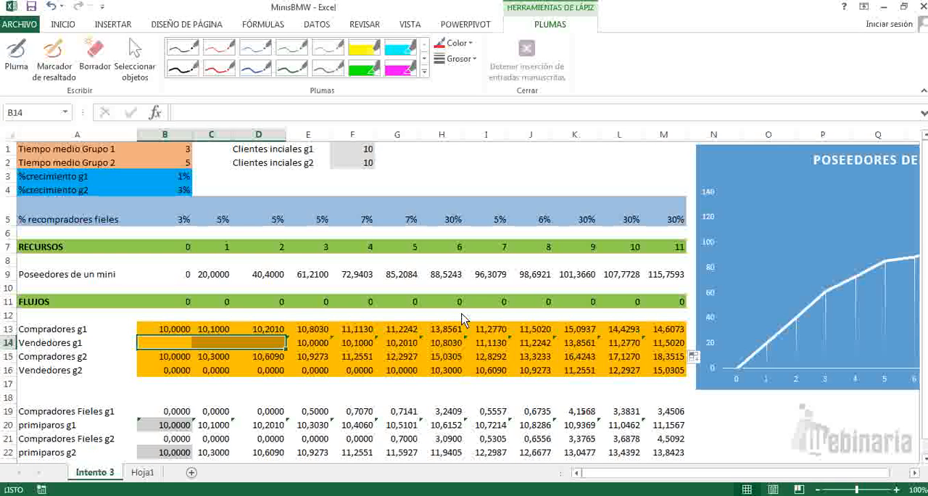
pyautogui.press('Right')
pyautogui.press('Right')
pyautogui.press('Right')
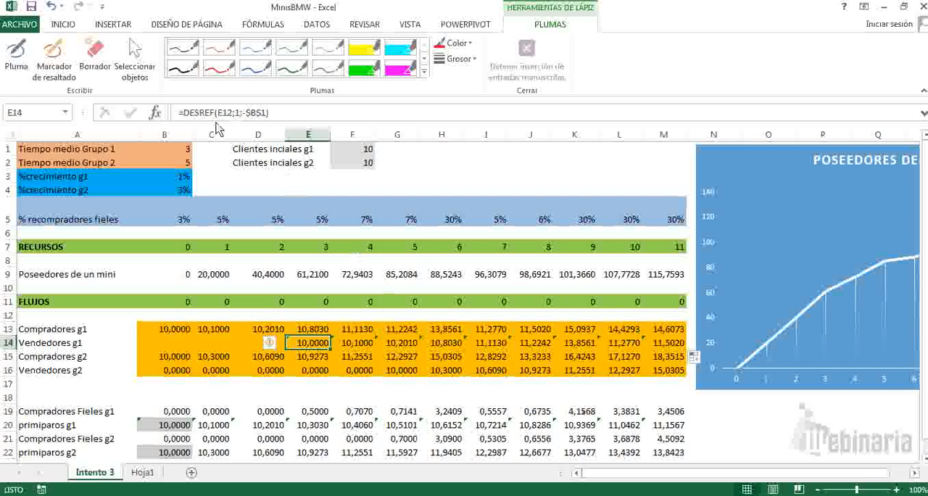
# Step: Wrap the DESREF formula in E14 in a SI function with the logical test E7<$B$1
pyautogui.click(183, 112)
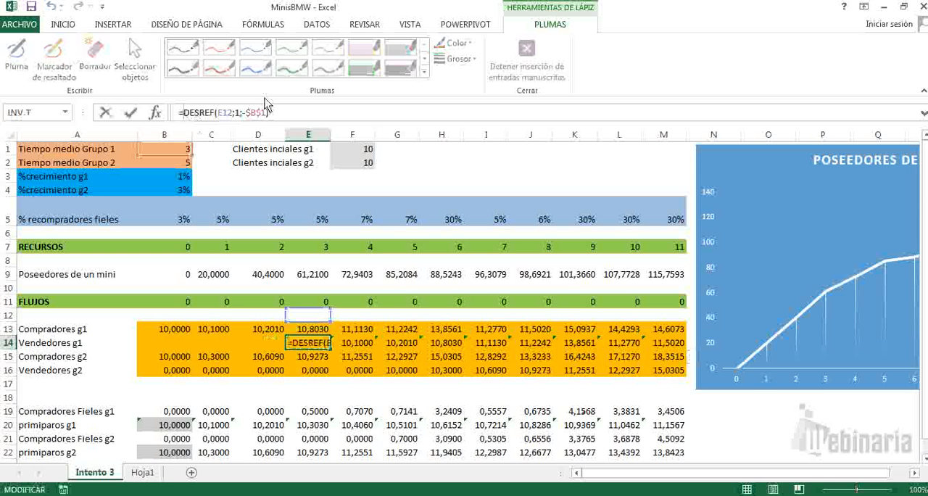
pyautogui.write('si')
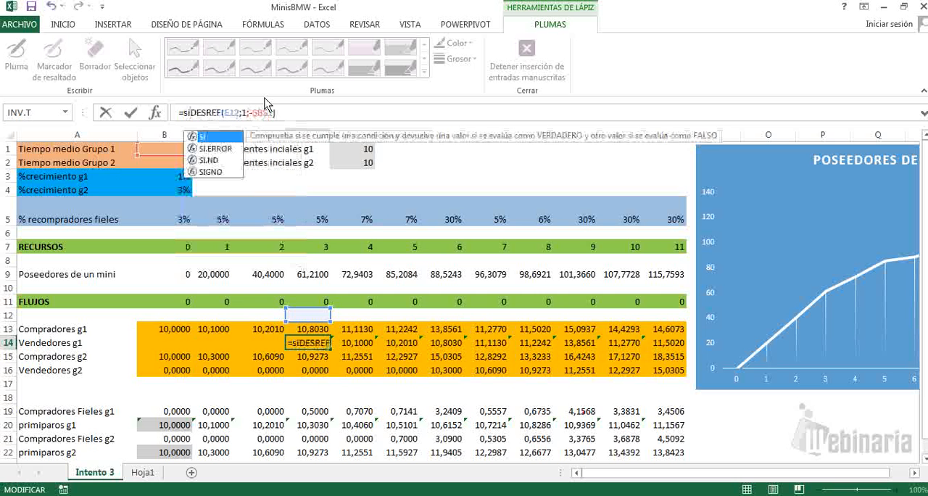
pyautogui.doubleClick(203, 139)
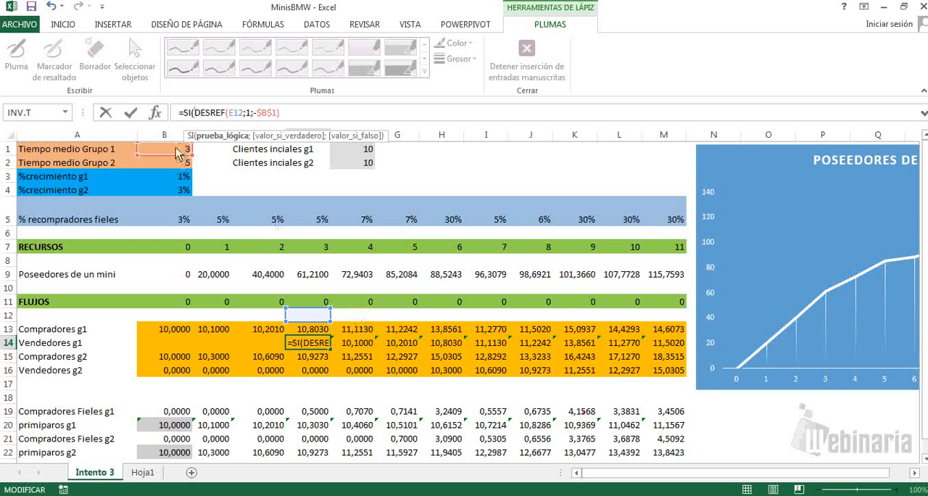
pyautogui.click(319, 248)
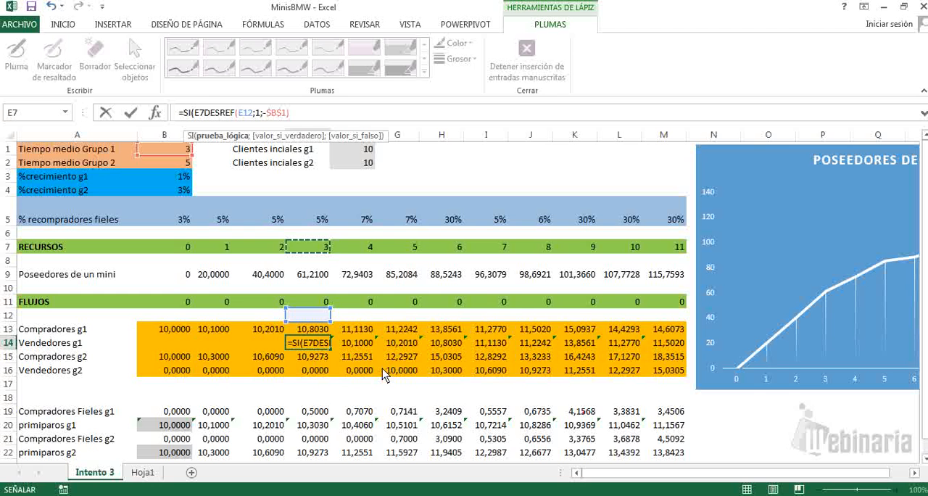
pyautogui.write('<')
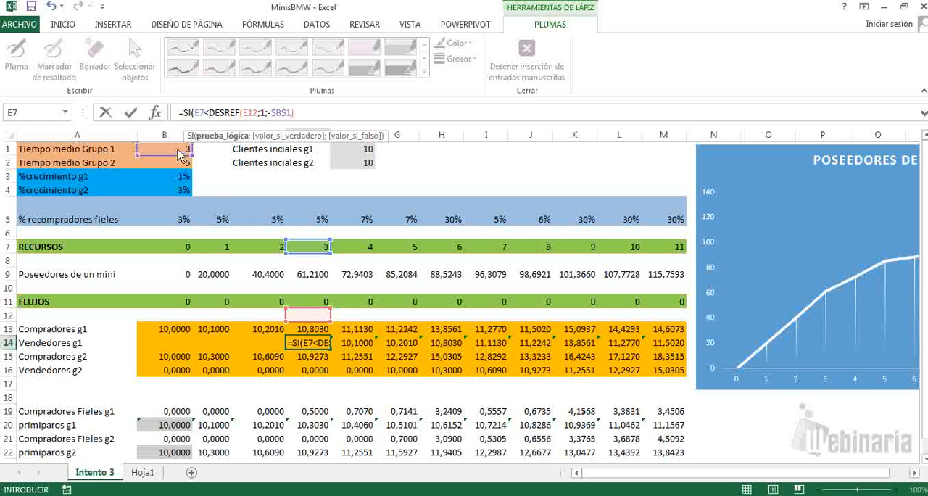
pyautogui.click(181, 150)
pyautogui.press('F4')
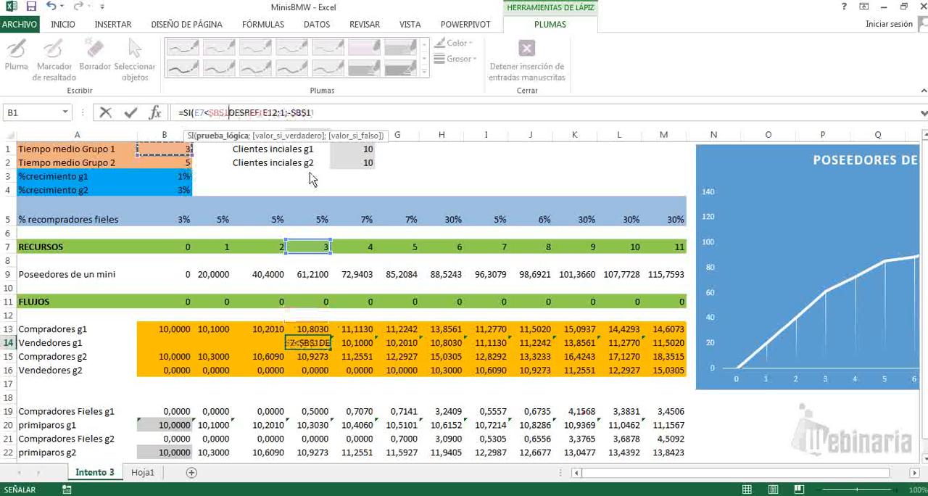
pyautogui.write(';')
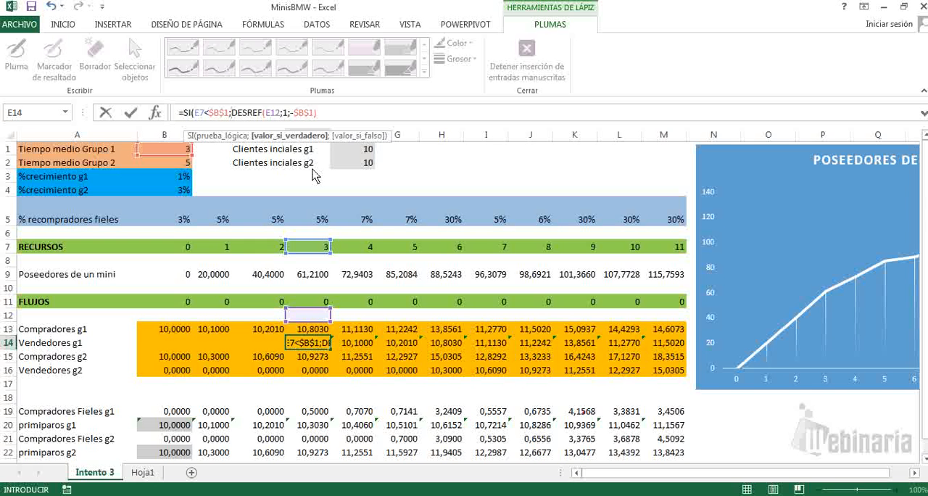
pyautogui.write('"')
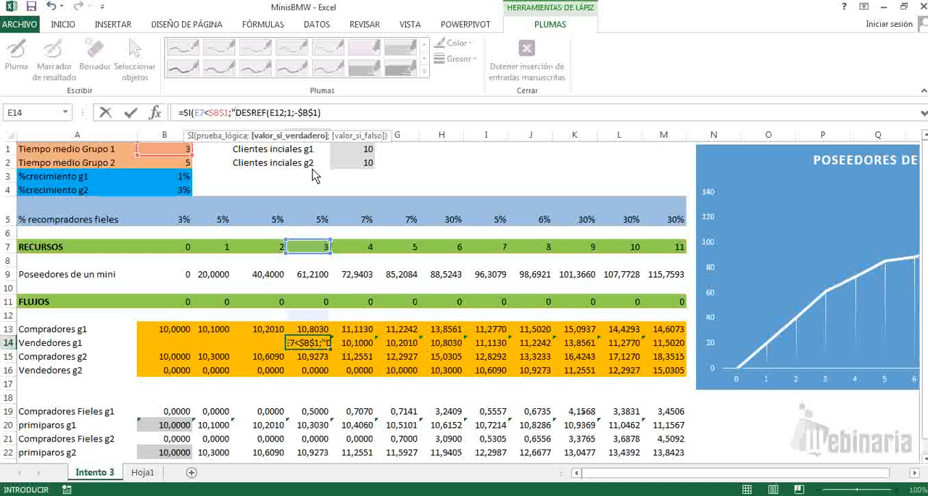
# Step: Set the SI true value to 0, keep DESREF as the false value, and complete =SI(E7<$B$1;0;DESREF(E12;1;-$B$1))
pyautogui.press('BackSpace')
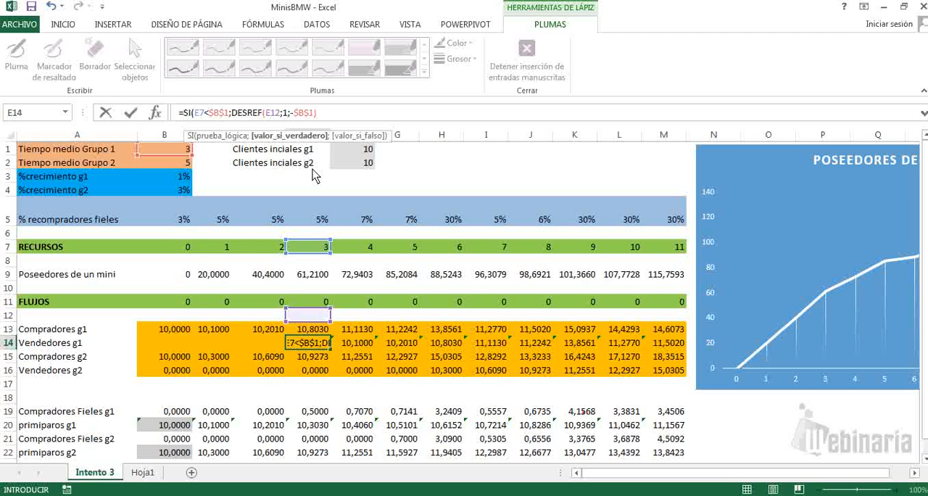
pyautogui.write('0;')
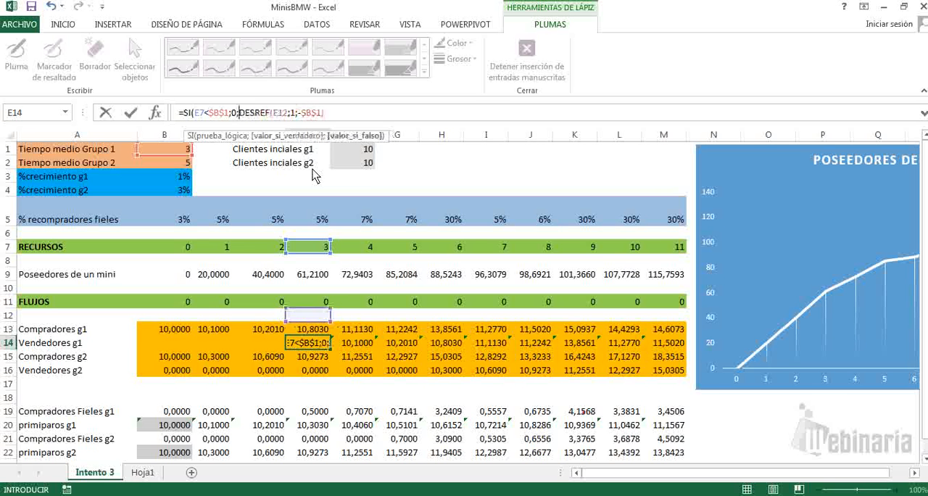
pyautogui.click(332, 113)
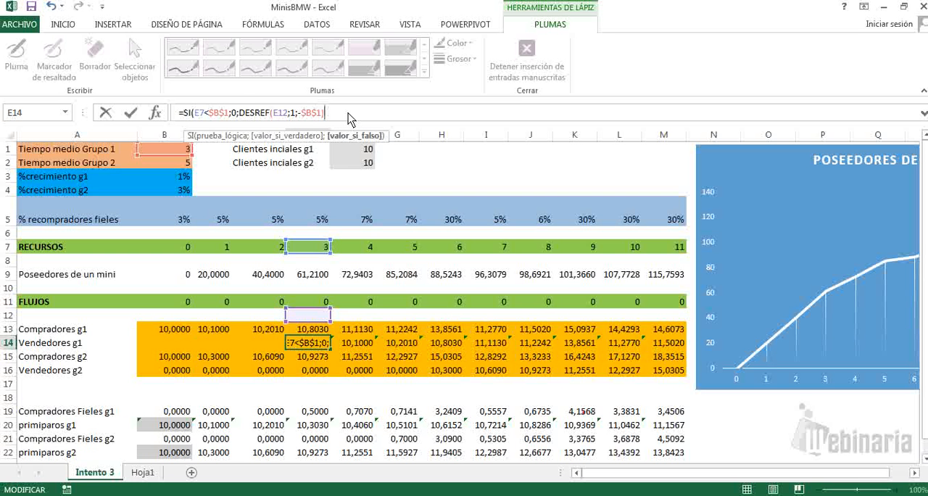
pyautogui.write(')')
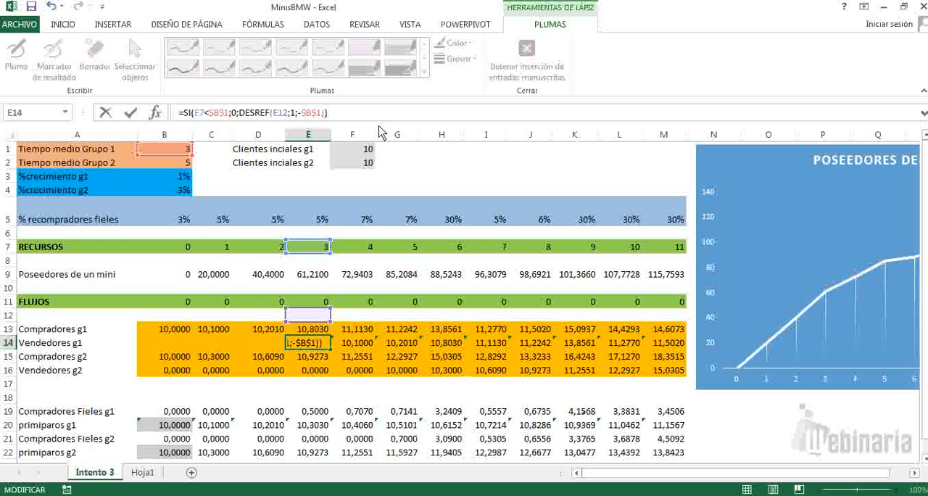
pyautogui.press('Return')
pyautogui.press('Up')
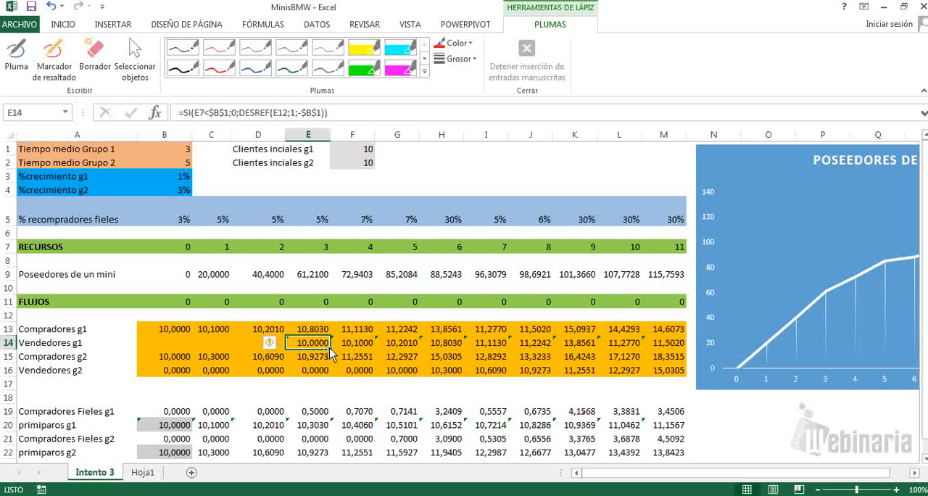
# Step: Fill the SI formula from E14 forward to M14 and back to B14 along the Vendedores g1 row
pyautogui.moveTo(330, 351); pyautogui.dragTo(682, 357)
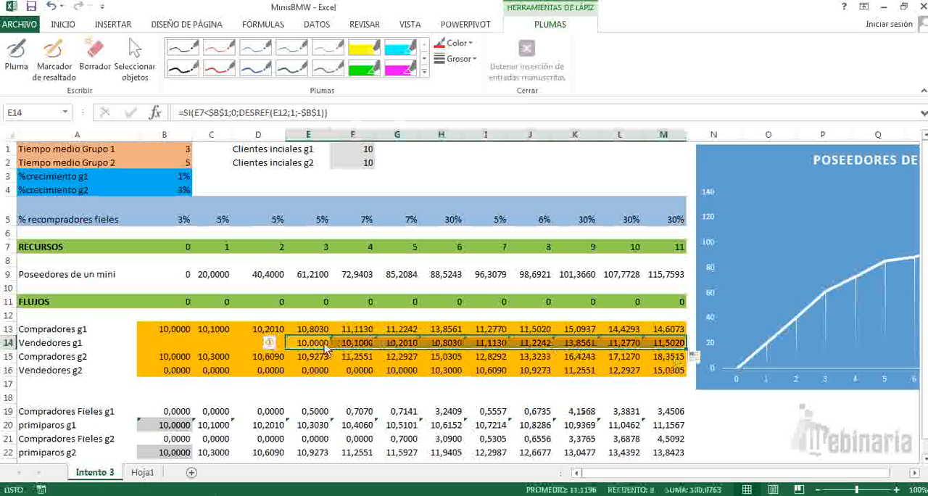
pyautogui.click(319, 345)
pyautogui.moveTo(330, 349); pyautogui.dragTo(156, 343)
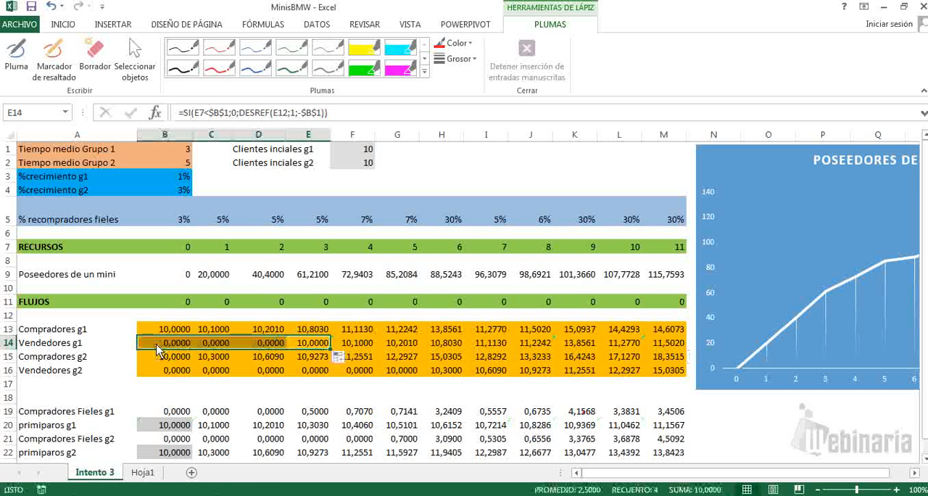
# Step: Set Tiempo medio Grupo 1 in cell B1 to 4
pyautogui.click(262, 370)
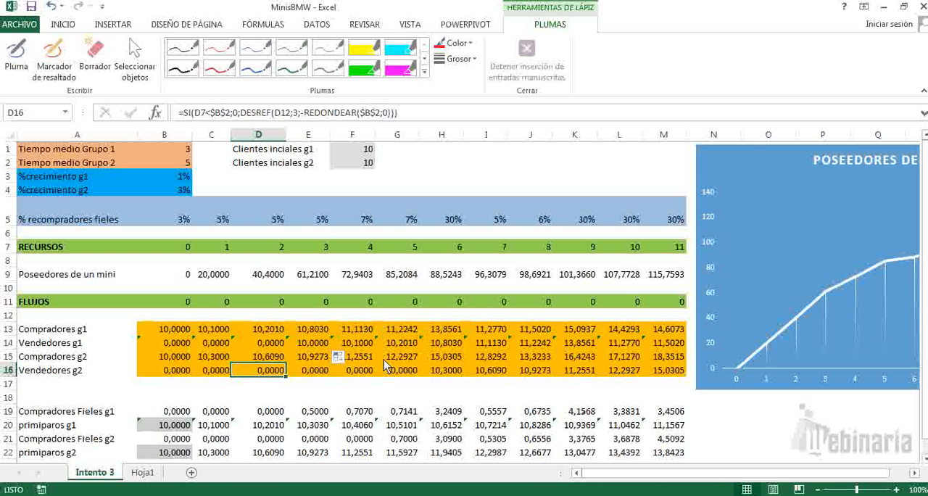
pyautogui.press('Up')
pyautogui.press('Up')
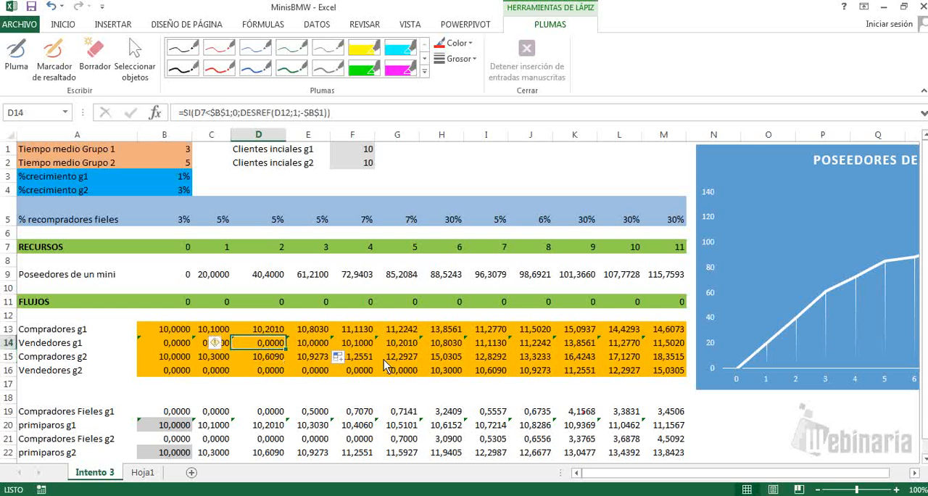
pyautogui.press('Left')
pyautogui.press('Left')
pyautogui.press('Up')
pyautogui.press('Up')
pyautogui.press('Up')
pyautogui.press('Up')
pyautogui.press('Up')
pyautogui.press('Up')
pyautogui.press('Up')
pyautogui.press('Up')
pyautogui.press('Up')
pyautogui.press('Up')
pyautogui.press('Up')
pyautogui.press('Up')
pyautogui.press('Up')
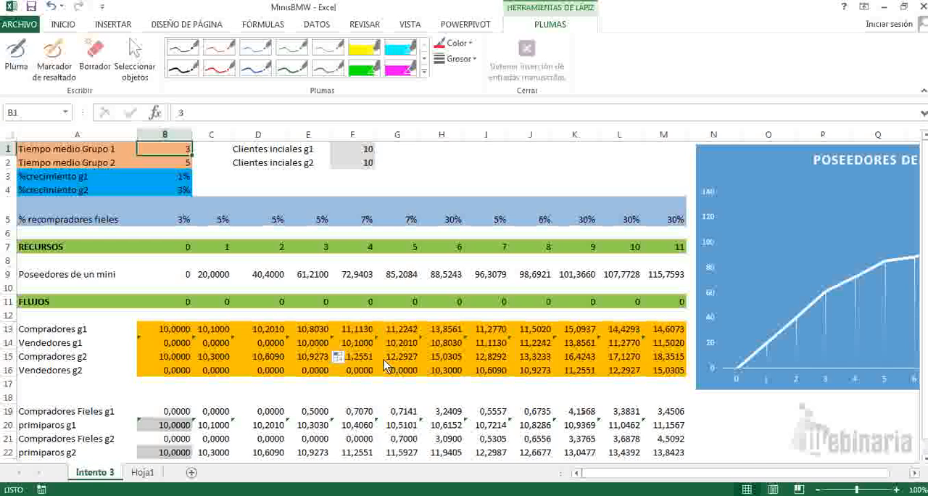
pyautogui.write('4')
pyautogui.press('Return')
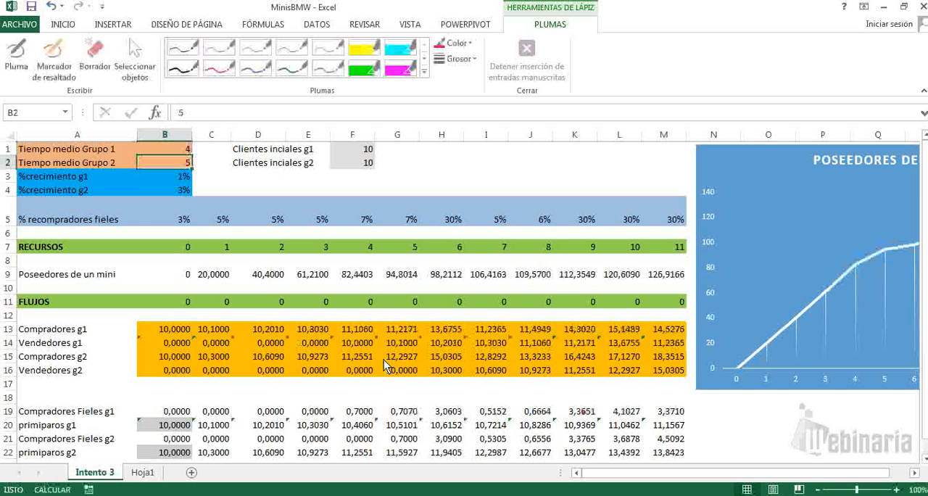
# Step: Examine the Vendedores g1 results from B14 to M14 to see how they respond to the new Grupo 1 average time
pyautogui.press('Down')
pyautogui.press('Down')
pyautogui.press('Down')
pyautogui.press('Down')
pyautogui.press('Down')
pyautogui.press('Down')
pyautogui.press('Down')
pyautogui.press('Down')
pyautogui.press('Down')
pyautogui.press('Down')
pyautogui.press('Down')
pyautogui.press('Down')
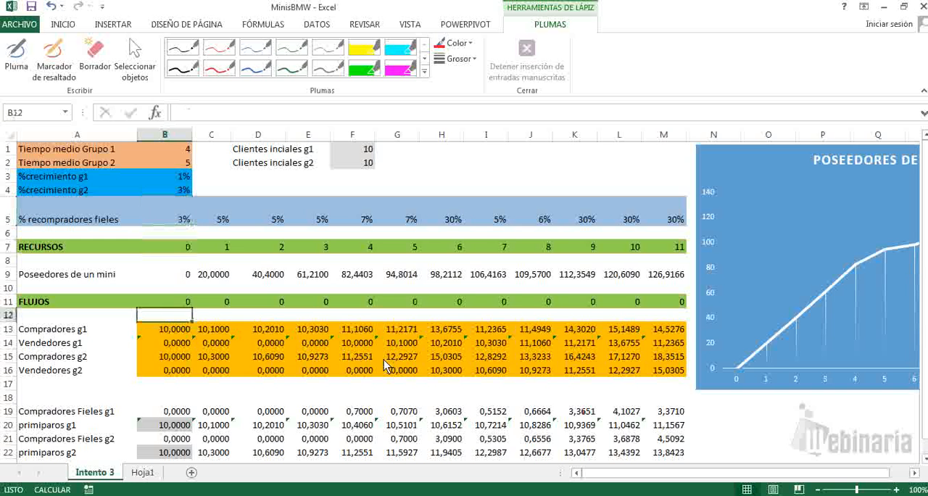
pyautogui.press('Right')
pyautogui.press('Right')
pyautogui.press('Right')
pyautogui.press('Left')
pyautogui.press('Left')
pyautogui.press('Left')
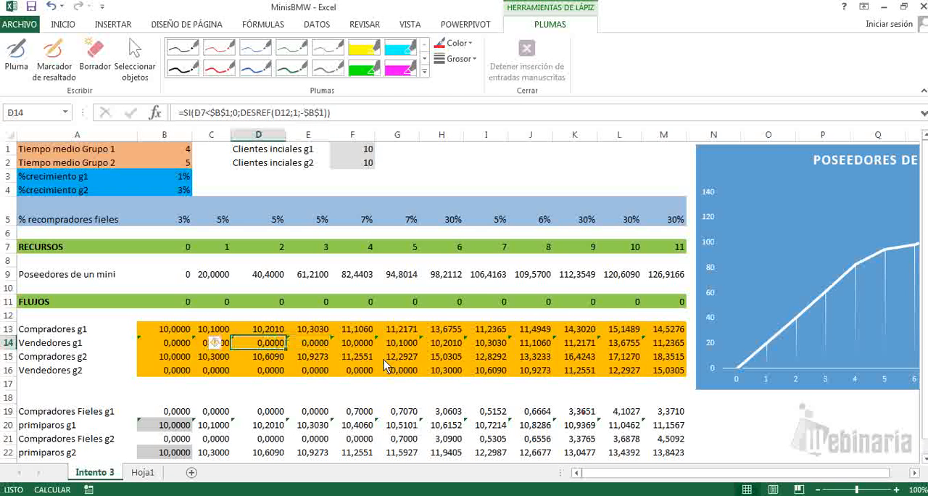
pyautogui.press('Right')
pyautogui.press('Right')
pyautogui.press('Right')
pyautogui.press('Right')
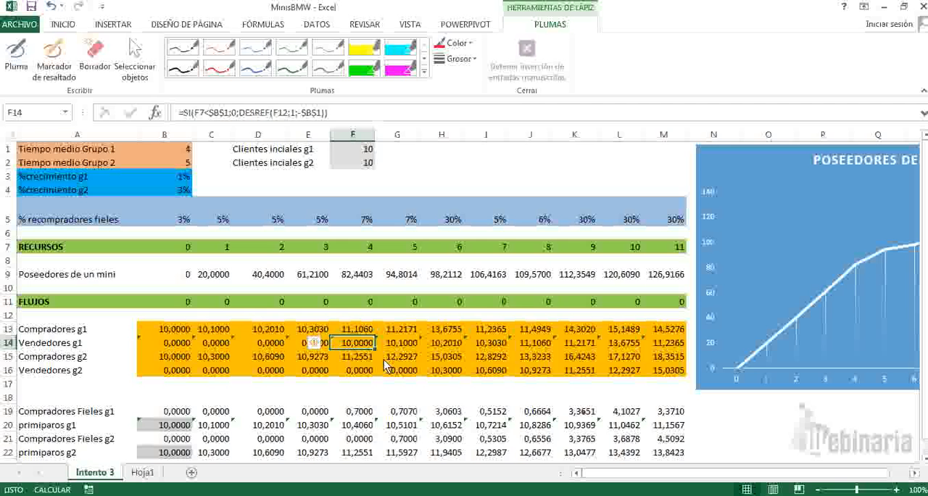
pyautogui.press('Left')
pyautogui.press('Left')
pyautogui.press('Left')
pyautogui.press('Left')
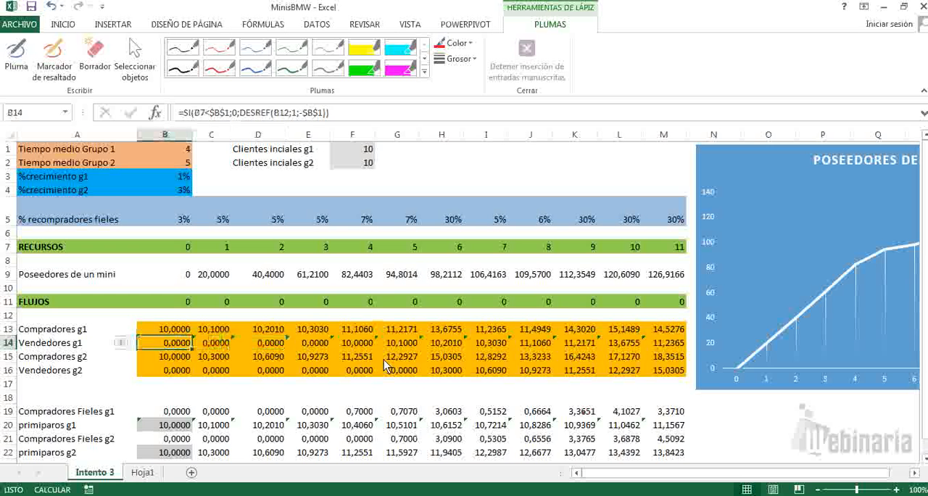
pyautogui.press('Right')
pyautogui.press('Right')
pyautogui.press('Right')
pyautogui.press('Right')
pyautogui.press('Right')
pyautogui.press('Right')
pyautogui.press('Right')
pyautogui.press('Right')
pyautogui.press('Right')
pyautogui.press('Right')
pyautogui.press('Right')
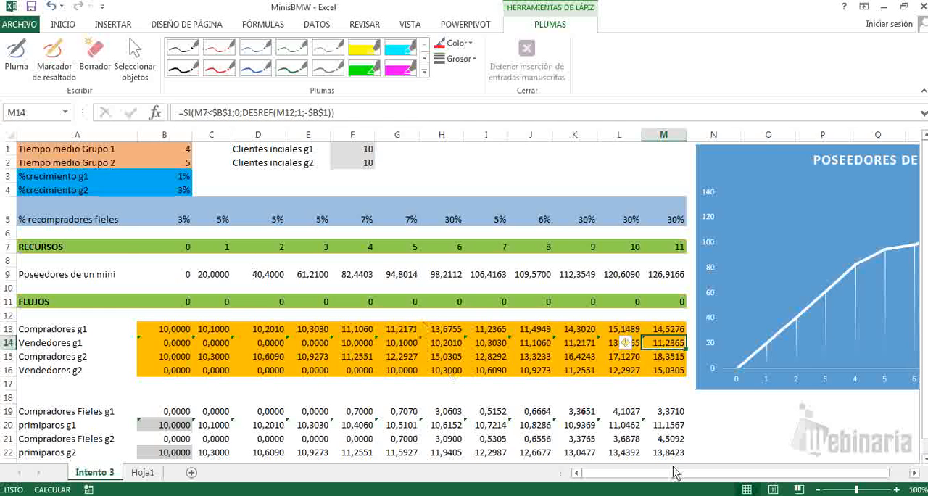
pyautogui.moveTo(674, 472); pyautogui.dragTo(591, 475)
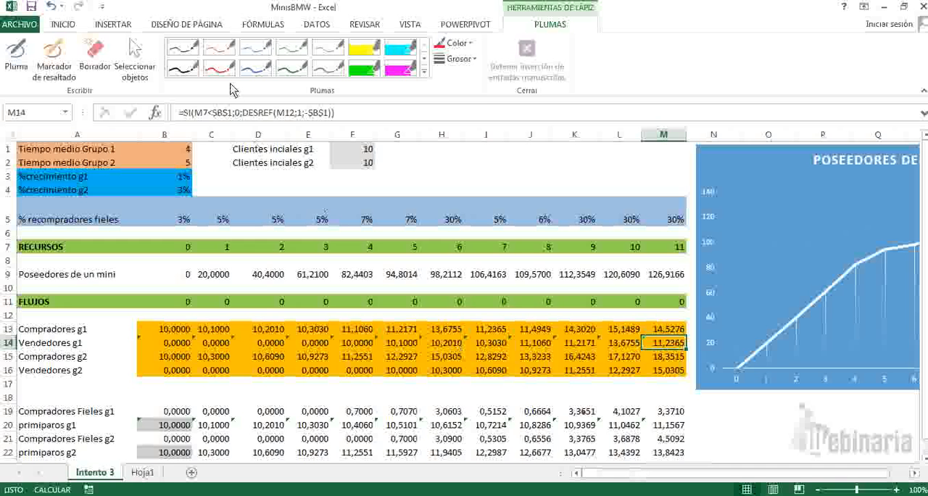
# Step: Enable the Desarrollador tab in Excel's ribbon customization options and accept the change
pyautogui.click(29, 27)
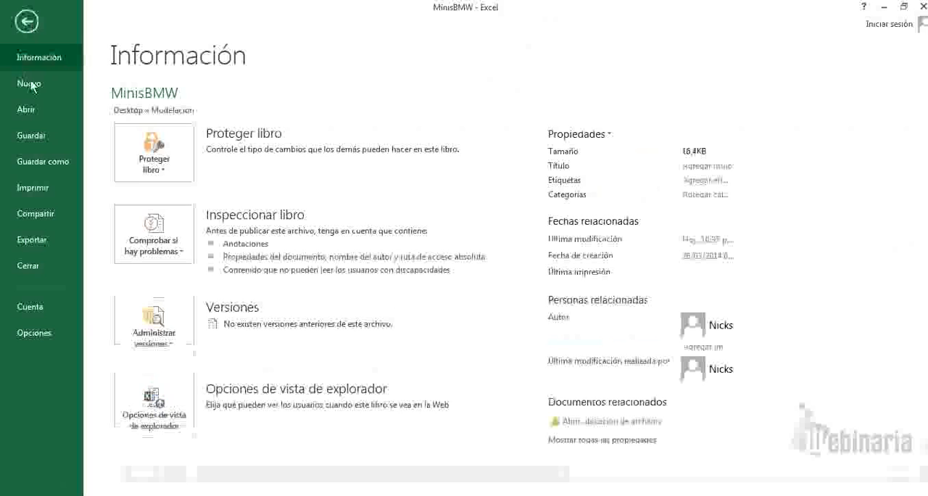
pyautogui.click(42, 332)
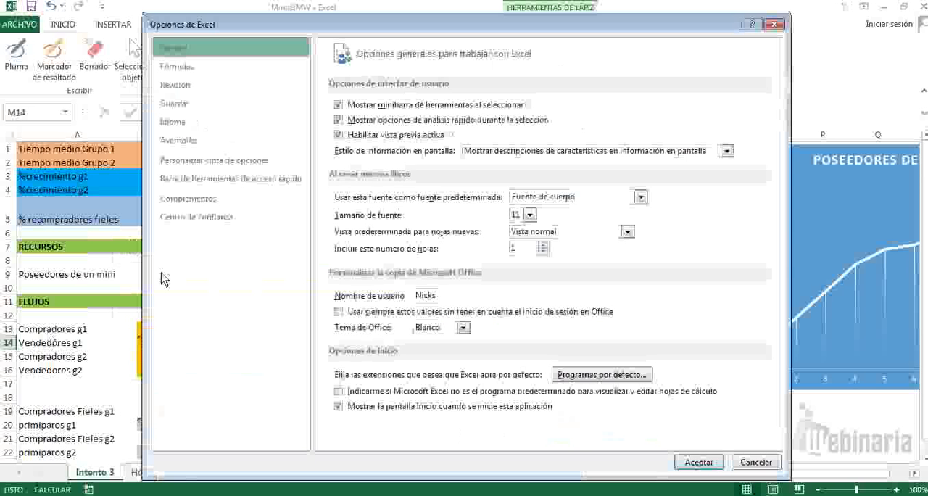
pyautogui.click(248, 166)
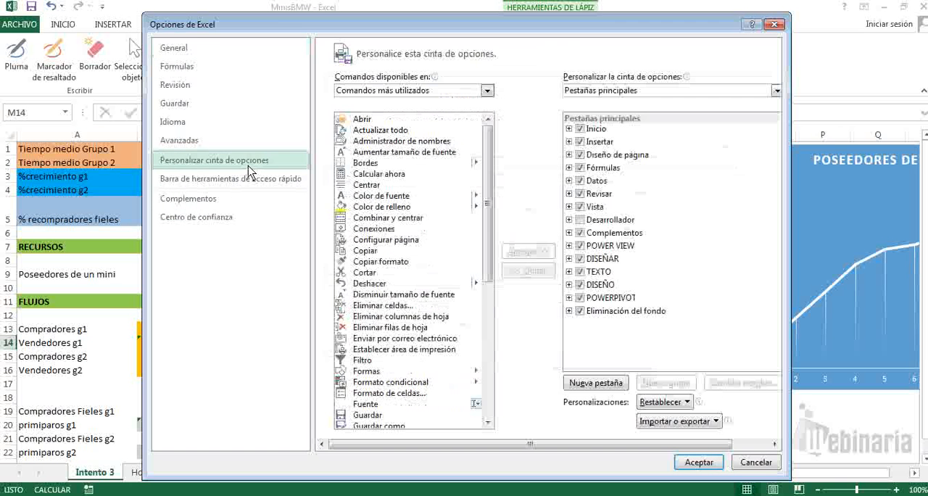
pyautogui.click(580, 220)
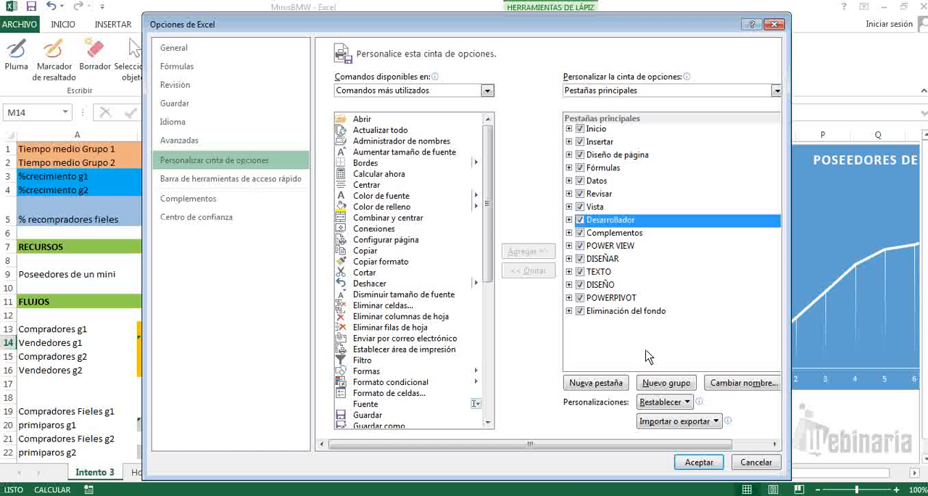
pyautogui.click(710, 465)
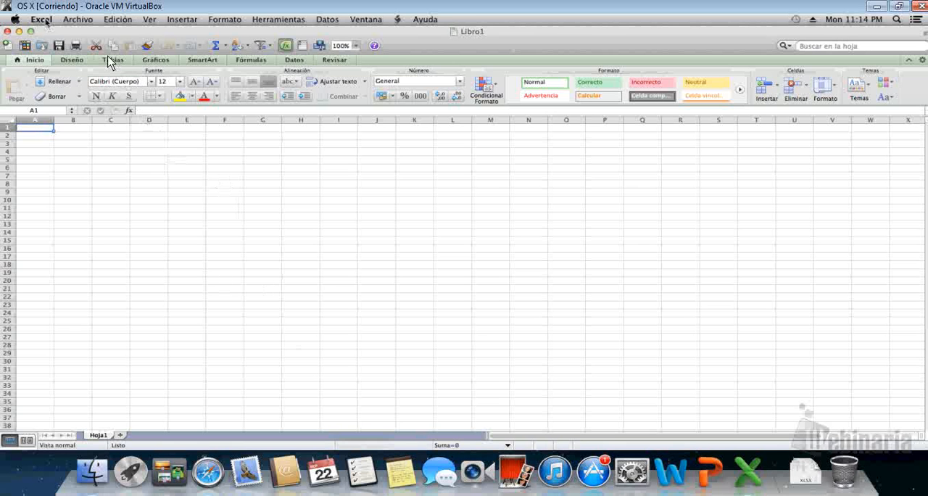
# Step: Switch to Excel for Mac in the OS X virtual machine, enable the Programador tab in its ribbon preferences, and display it
pyautogui.click(42, 19)
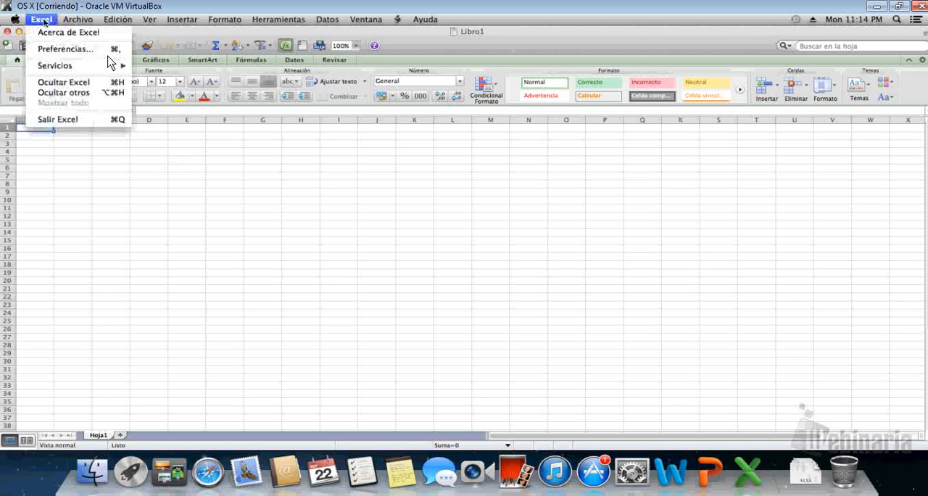
pyautogui.click(83, 50)
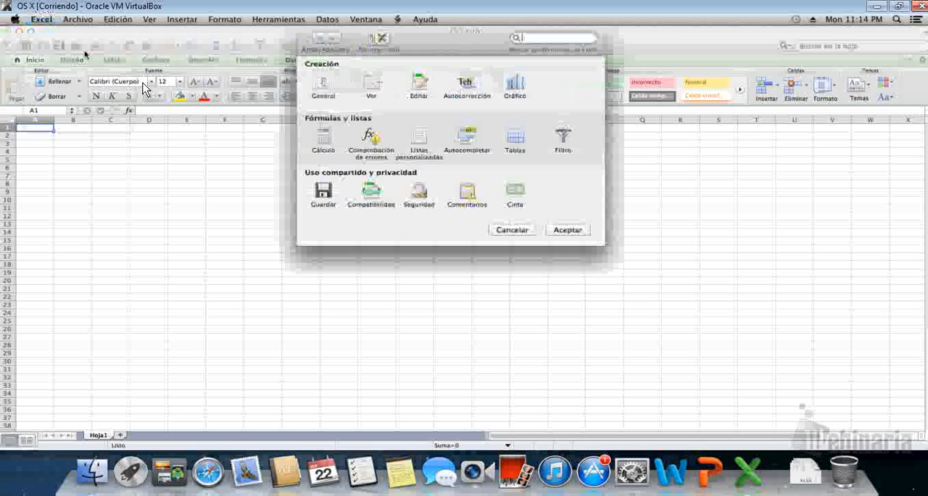
pyautogui.click(512, 199)
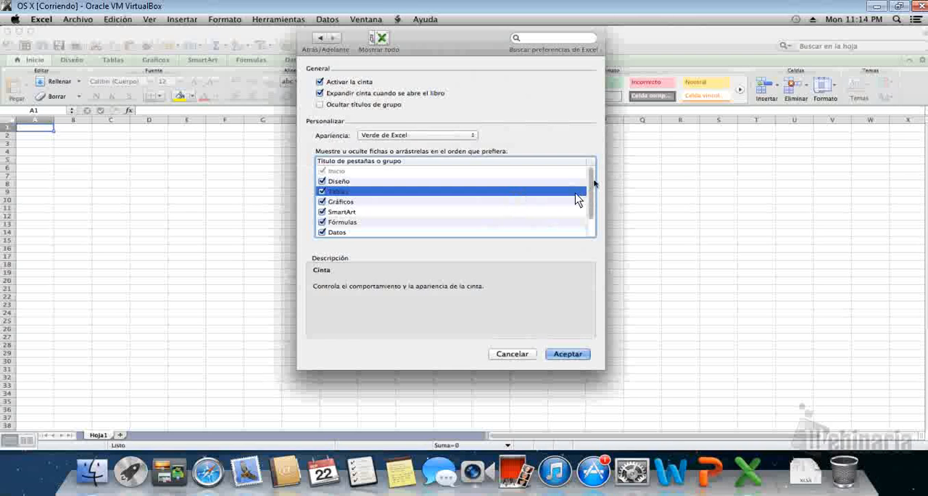
pyautogui.scroll(-2, 576, 217)
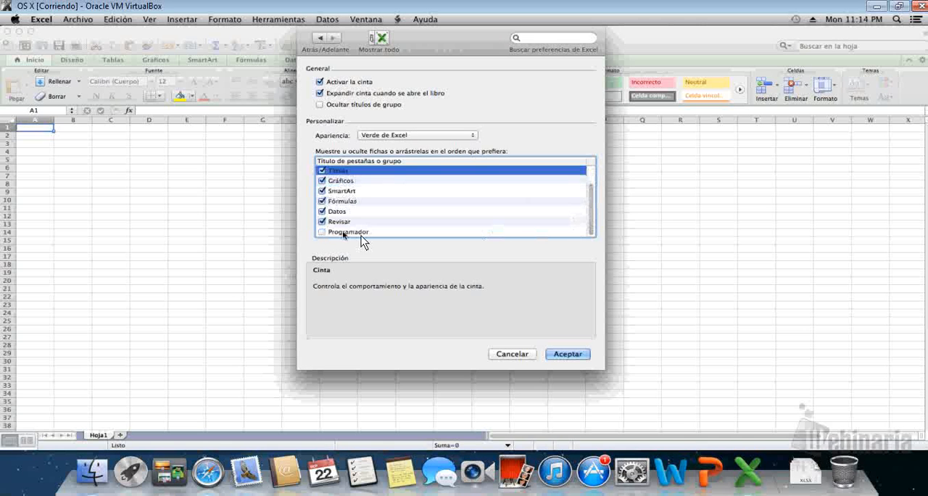
pyautogui.click(321, 232)
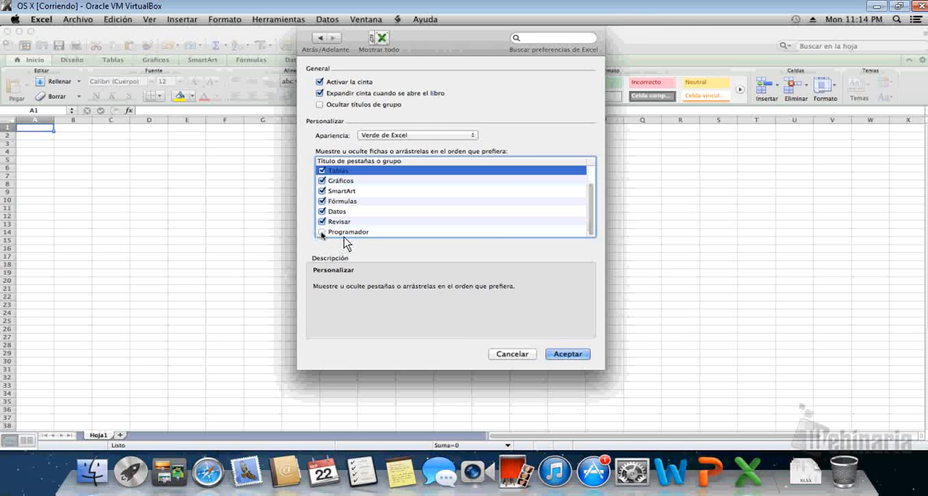
pyautogui.click(562, 353)
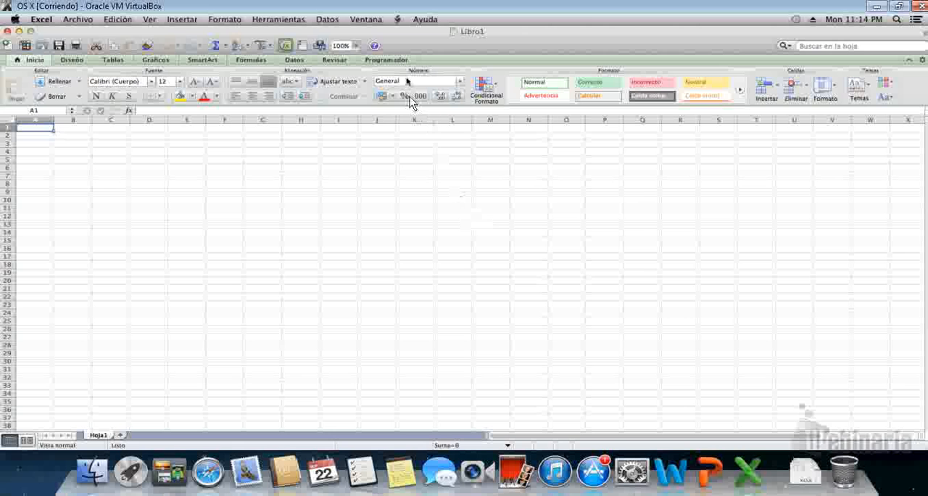
pyautogui.click(397, 61)
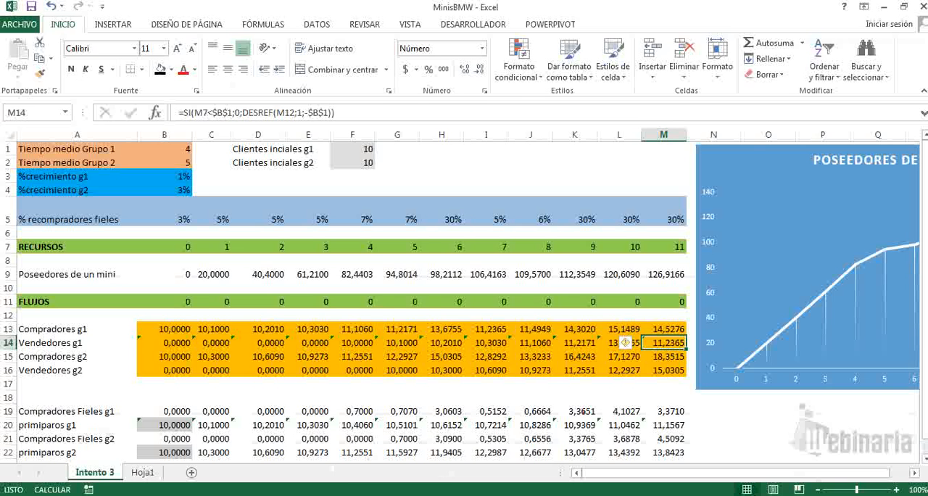
# Step: Return to the MinisBMW workbook, insert a horizontal scroll bar form control across I1:K1, and move its slider to about the middle
pyautogui.click(478, 25)
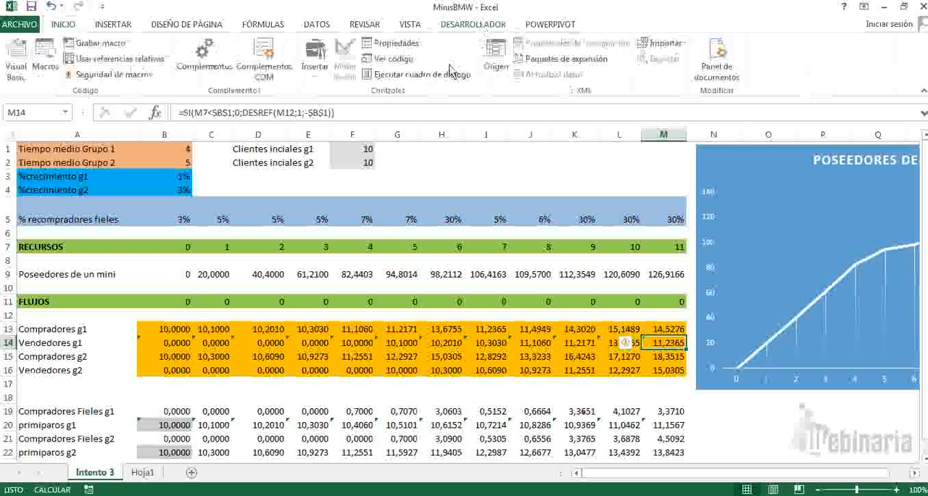
pyautogui.click(316, 81)
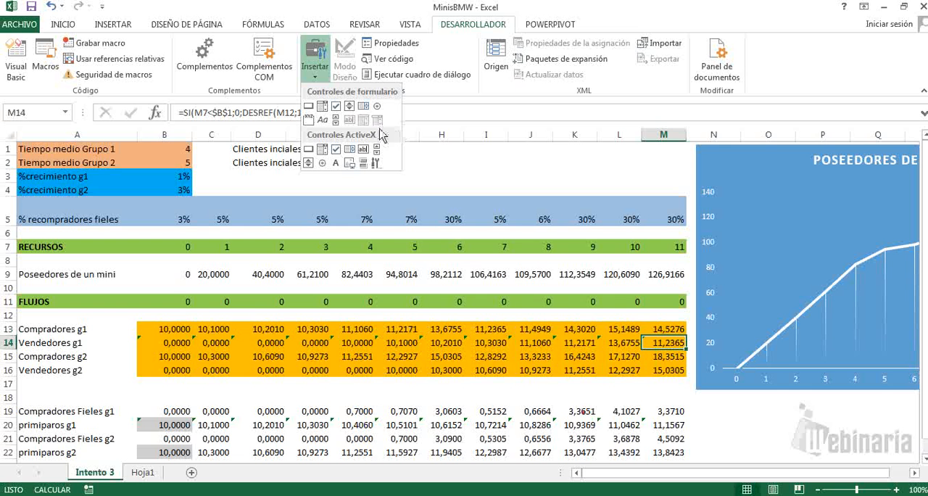
pyautogui.click(336, 120)
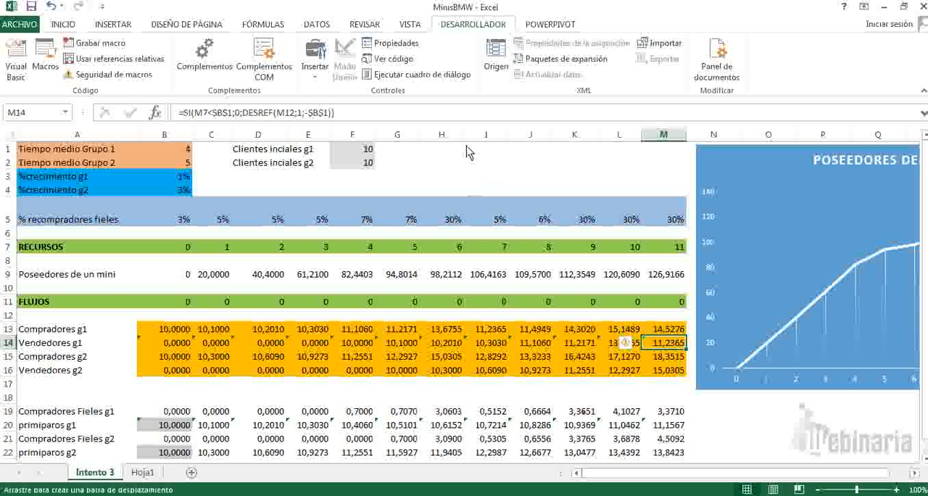
pyautogui.moveTo(468, 147); pyautogui.dragTo(599, 152)
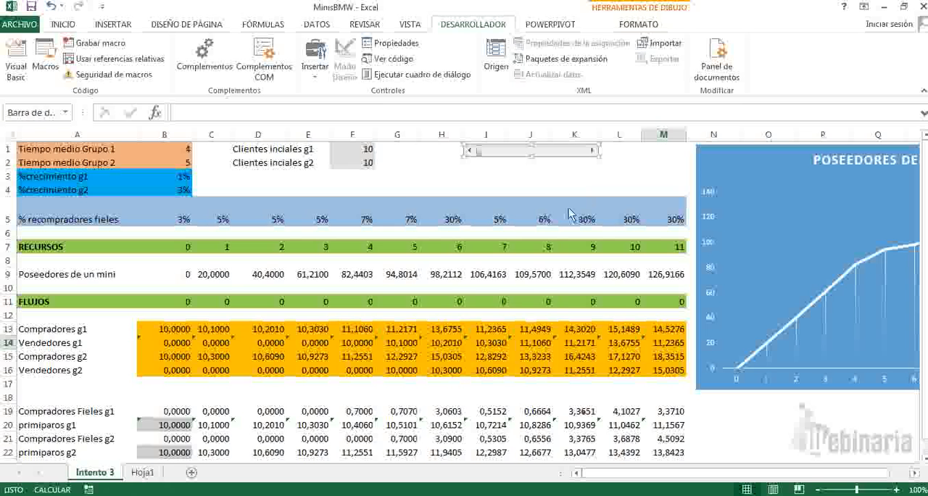
pyautogui.click(545, 180)
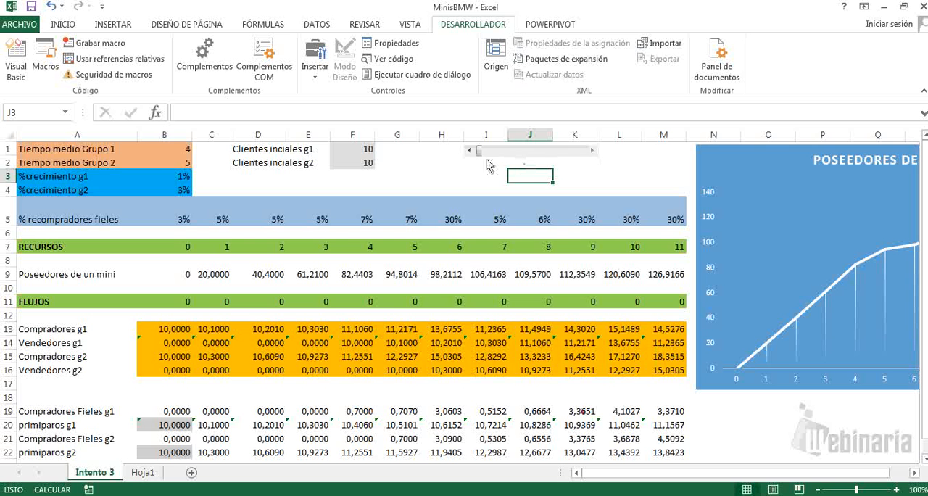
pyautogui.moveTo(477, 151); pyautogui.dragTo(534, 153)
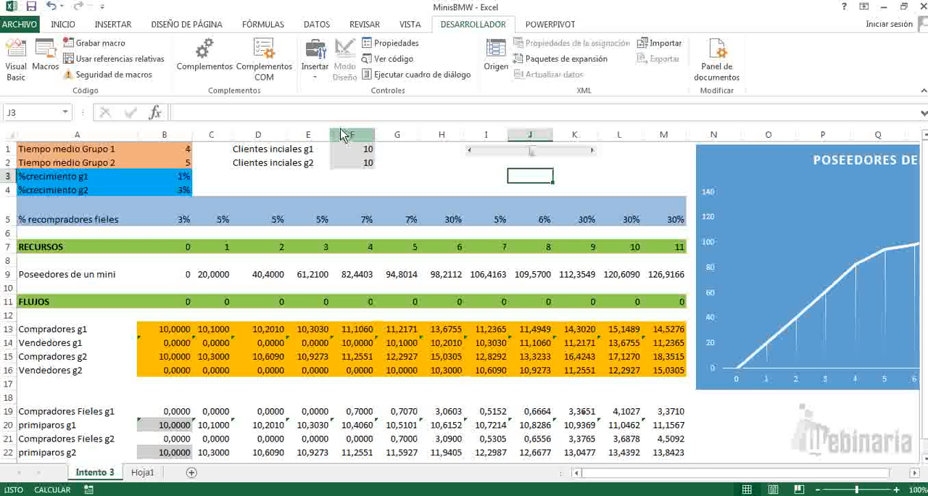
# Step: Insert a second horizontal scroll bar form control of the same width just below the first one and advance its slider
pyautogui.click(315, 67)
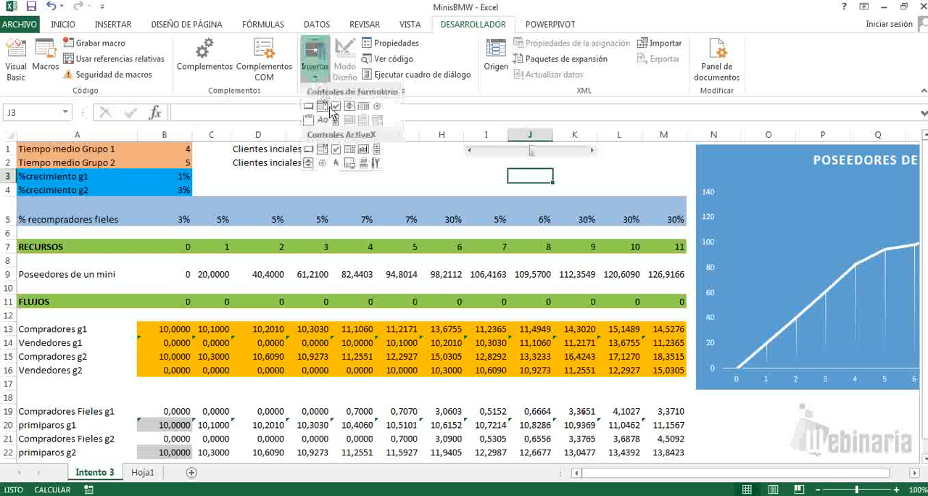
pyautogui.click(336, 120)
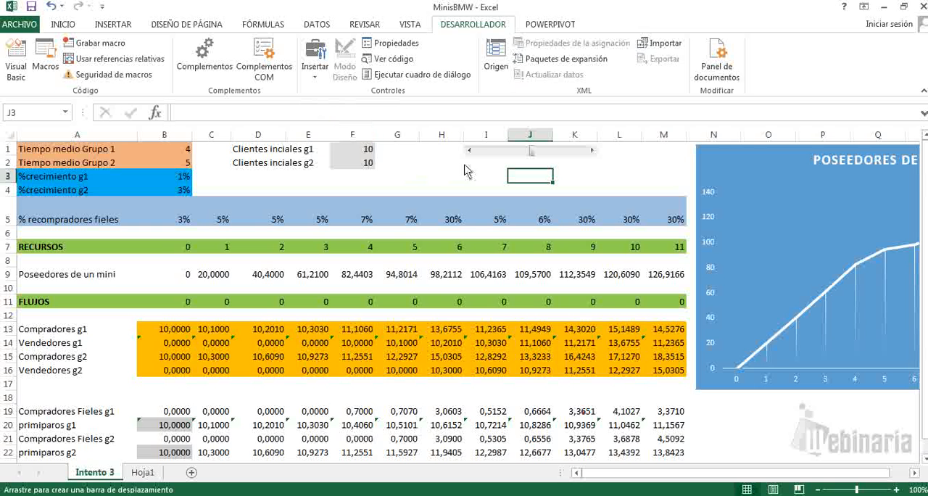
pyautogui.moveTo(466, 165); pyautogui.dragTo(600, 181)
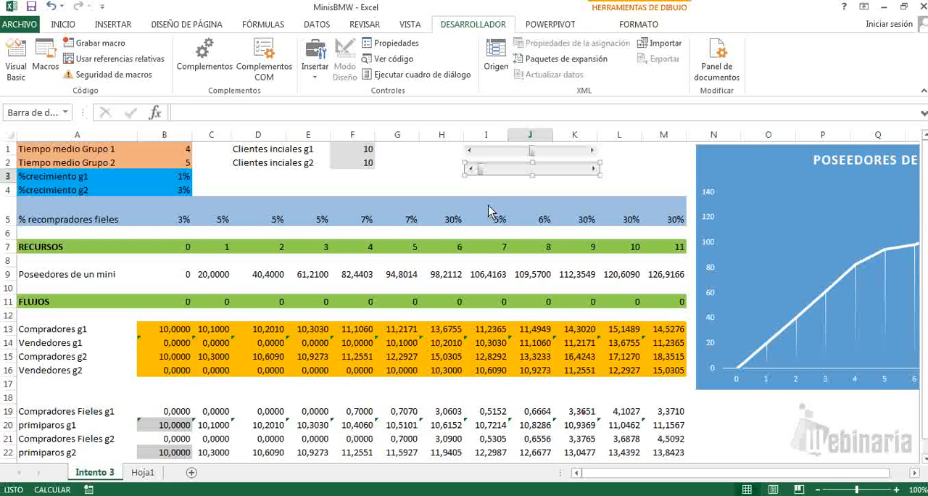
pyautogui.press('Escape')
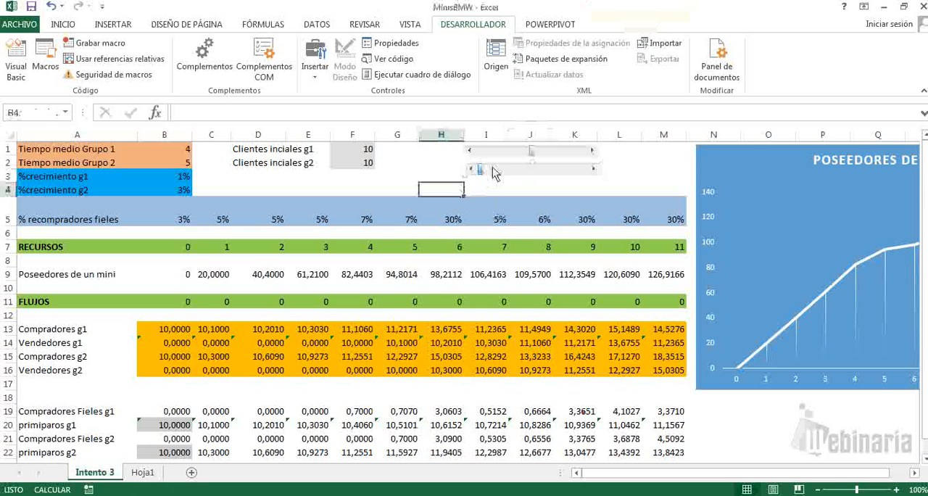
pyautogui.click(512, 174)
pyautogui.click(425, 167)
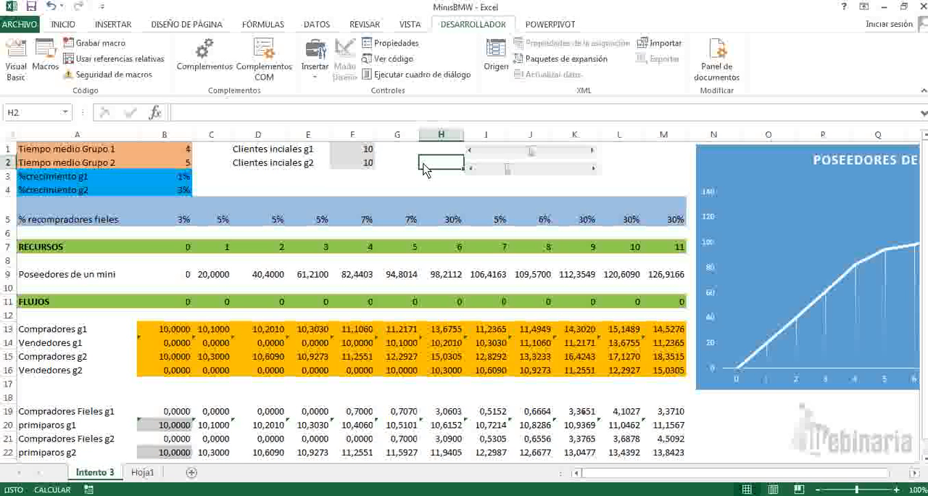
# Step: Check the Tiempo medio cells for Grupo 1 and Grupo 2 in B1 and B2
pyautogui.click(182, 150)
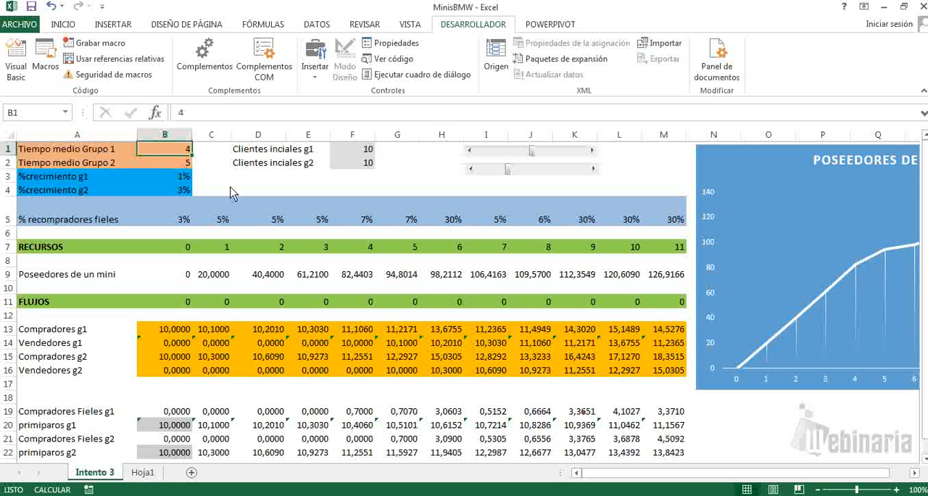
pyautogui.hotkey('shift', 'Down')
pyautogui.press('Return')
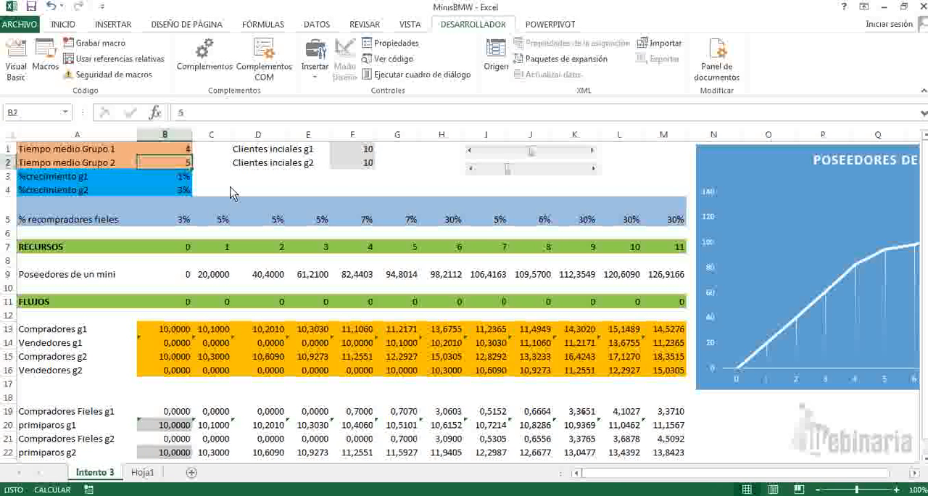
# Step: Review the Clientes iniciales and %crecimiento input cells of both groups in rows 2 to 4
pyautogui.press('Right')
pyautogui.press('Right')
pyautogui.press('Right')
pyautogui.press('Right')
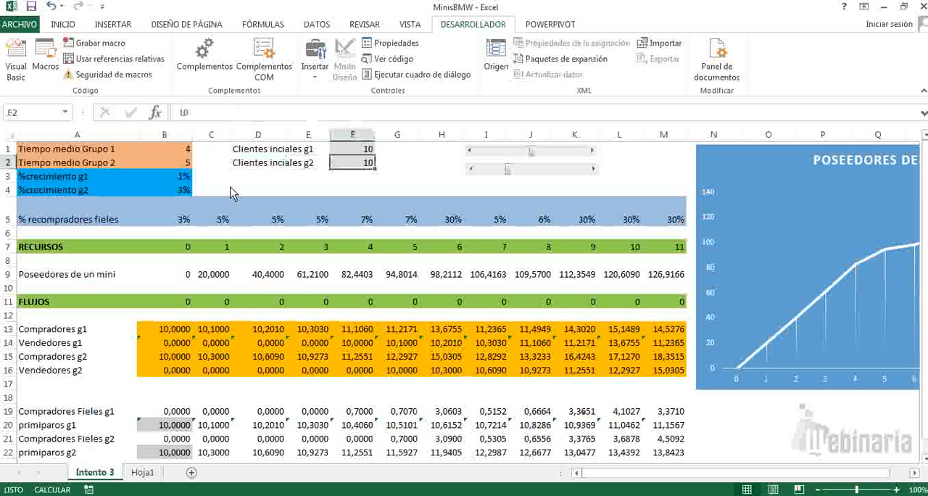
pyautogui.press('Down')
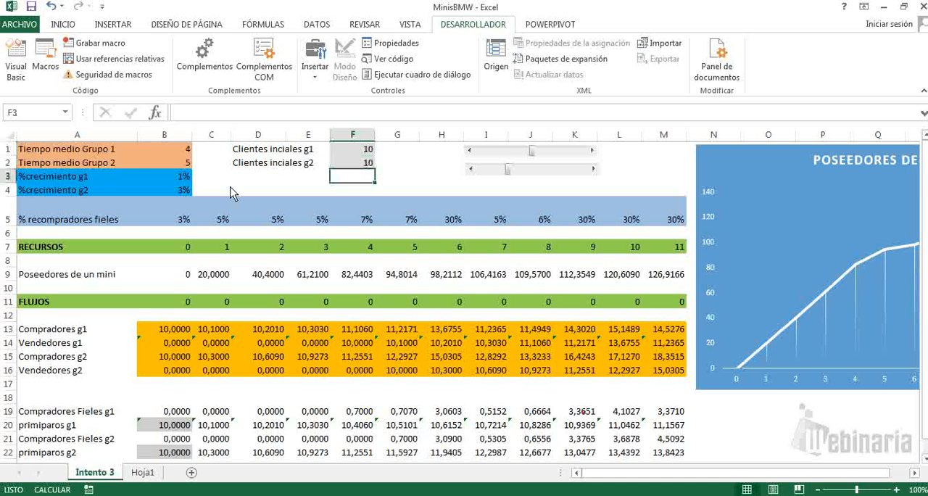
pyautogui.press('Left')
pyautogui.press('Left')
pyautogui.press('Left')
pyautogui.press('Left')
pyautogui.press('Down')
pyautogui.press('Right')
pyautogui.press('Right')
pyautogui.press('Right')
pyautogui.press('Right')
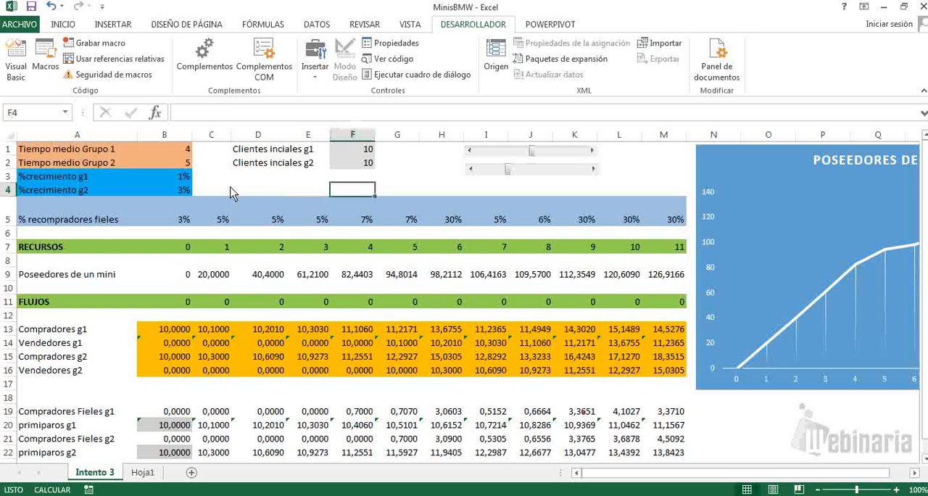
pyautogui.press('Right')
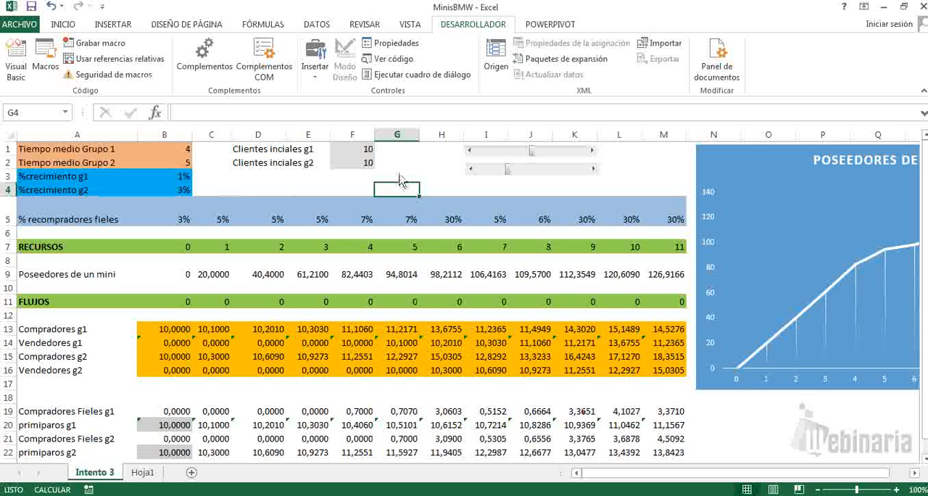
# Step: Examine the control format settings of the first scroll bar and close them without changes
pyautogui.rightClick(549, 154)
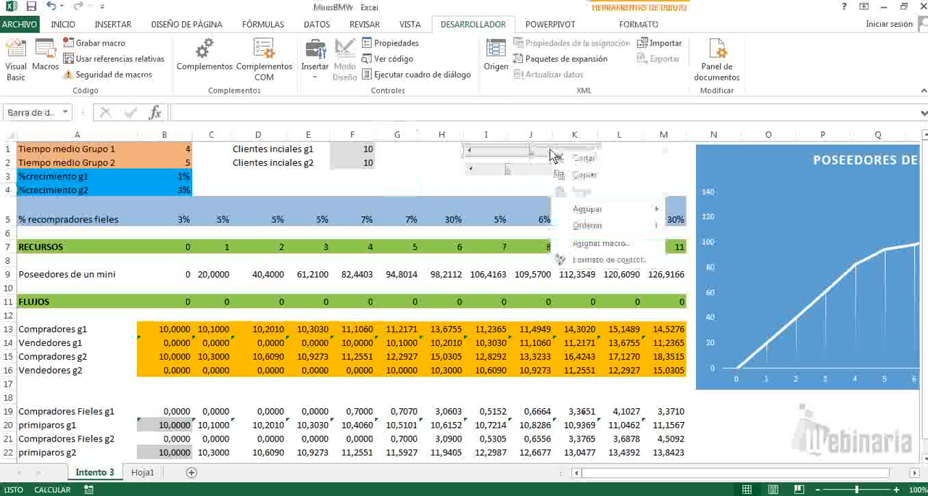
pyautogui.click(596, 259)
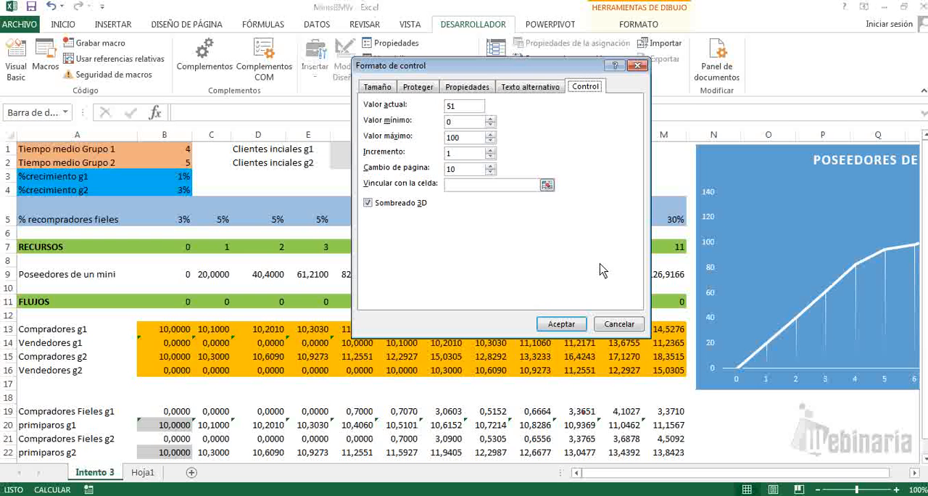
pyautogui.moveTo(543, 72); pyautogui.dragTo(499, 133)
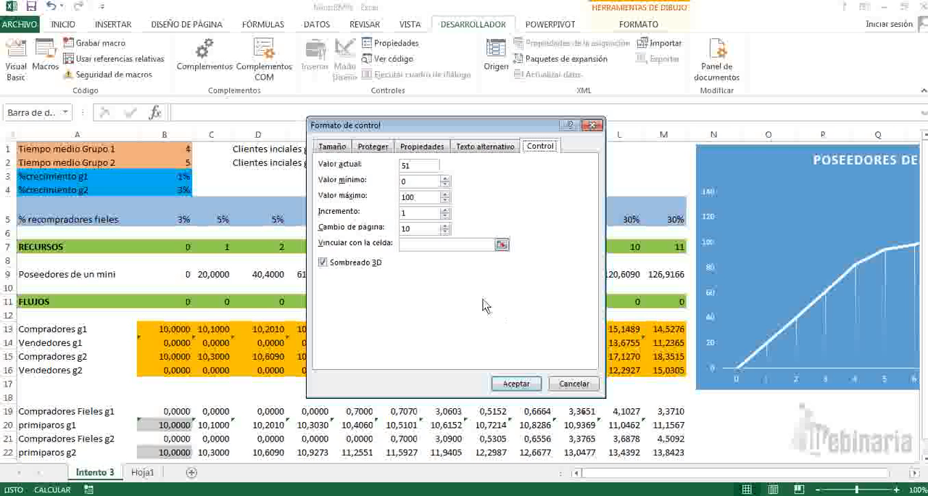
pyautogui.moveTo(477, 131); pyautogui.dragTo(585, 202)
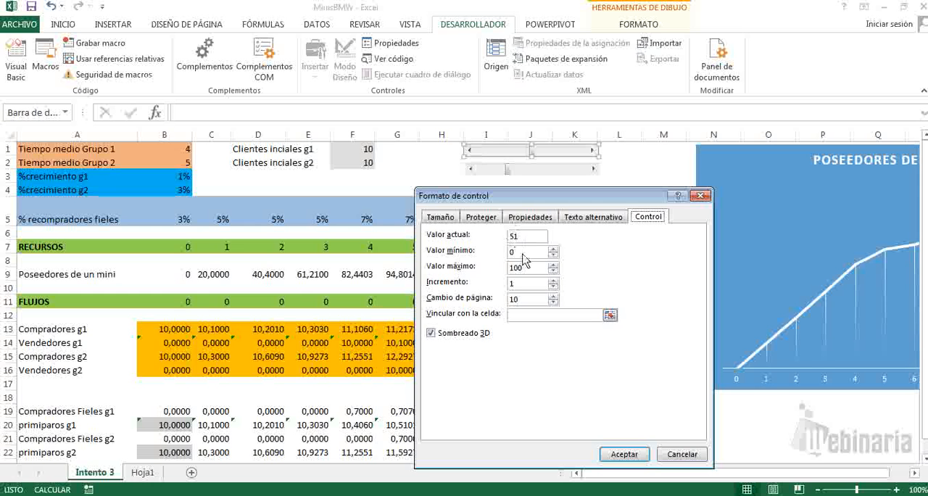
pyautogui.click(701, 195)
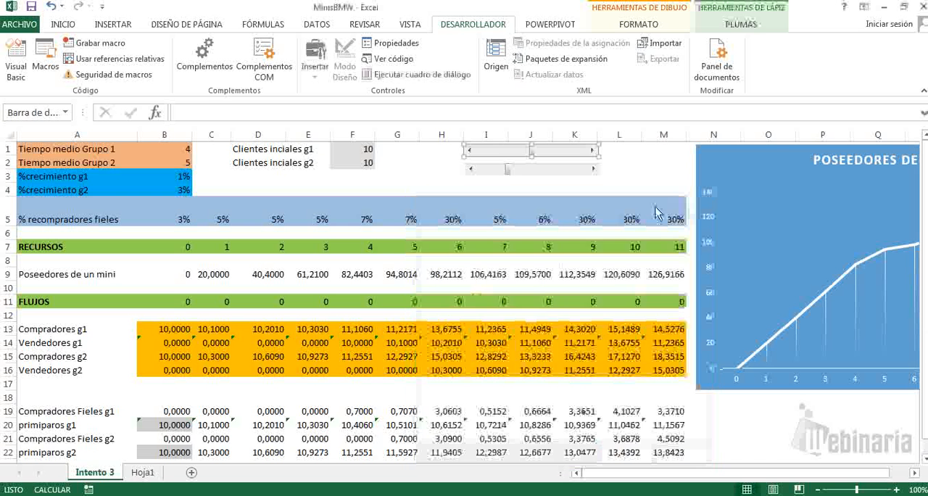
# Step: Sketch a long horizontal bar in red ink just below the two scroll bars, spanning columns I to M
pyautogui.click(733, 26)
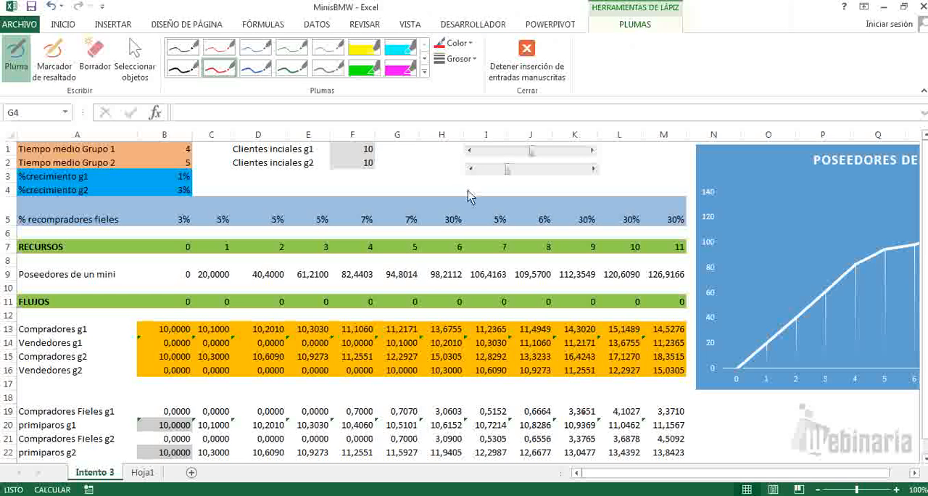
pyautogui.moveTo(468, 188)
pyautogui.mouseDown()
pyautogui.moveTo(468, 197)
pyautogui.moveTo(576, 183)
pyautogui.mouseUp()
pyautogui.moveTo(642, 182); pyautogui.dragTo(641, 196)
pyautogui.moveTo(558, 194); pyautogui.dragTo(468, 193)
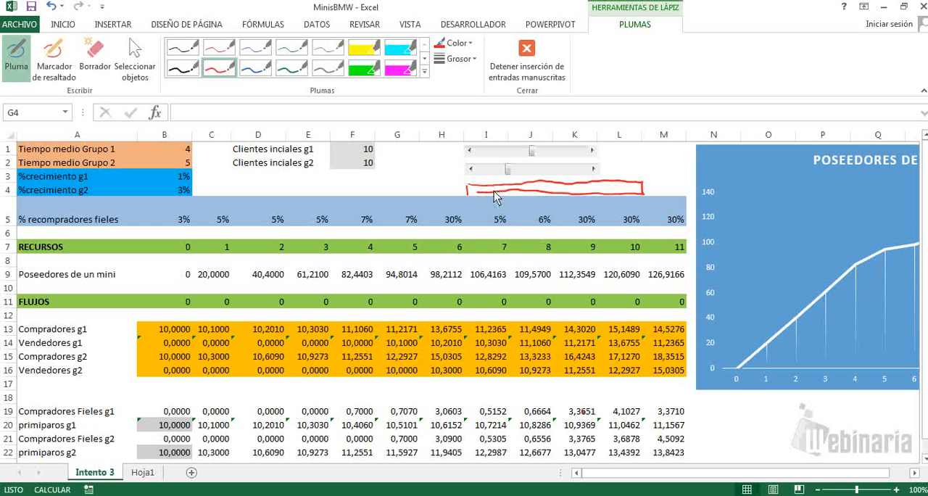
# Step: Divide the red bar with blue ink marks, number the first divisions 1, 2 and 3, and draw an arrow from its starting end
pyautogui.click(255, 67)
pyautogui.moveTo(490, 179)
pyautogui.mouseDown()
pyautogui.moveTo(490, 196)
pyautogui.moveTo(526, 202)
pyautogui.moveTo(623, 195)
pyautogui.mouseUp()
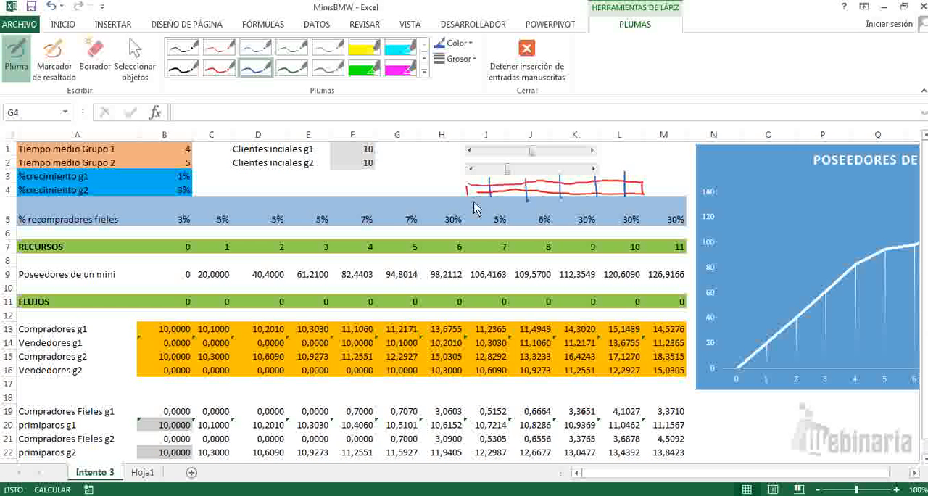
pyautogui.moveTo(470, 188)
pyautogui.mouseDown()
pyautogui.moveTo(488, 183)
pyautogui.moveTo(490, 208)
pyautogui.mouseUp()
pyautogui.moveTo(487, 210); pyautogui.dragTo(566, 216)
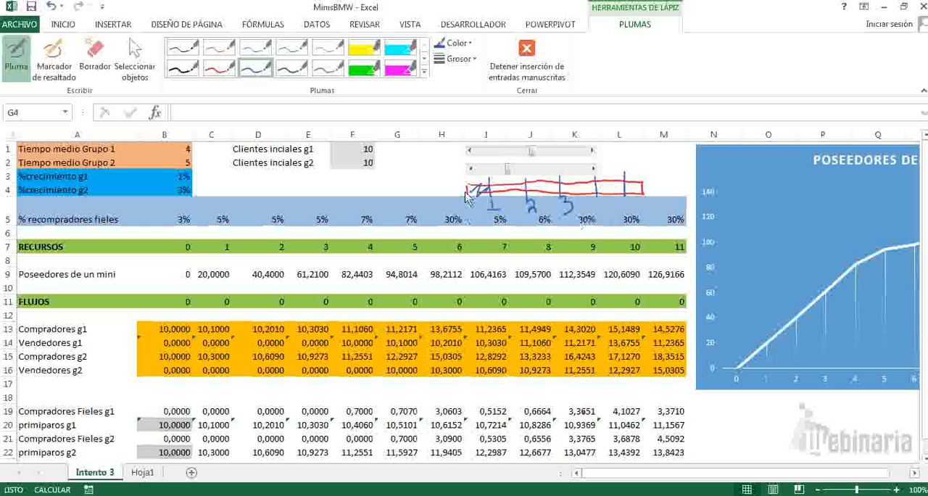
pyautogui.moveTo(464, 193)
pyautogui.mouseDown()
pyautogui.moveTo(427, 192)
pyautogui.moveTo(440, 196)
pyautogui.mouseUp()
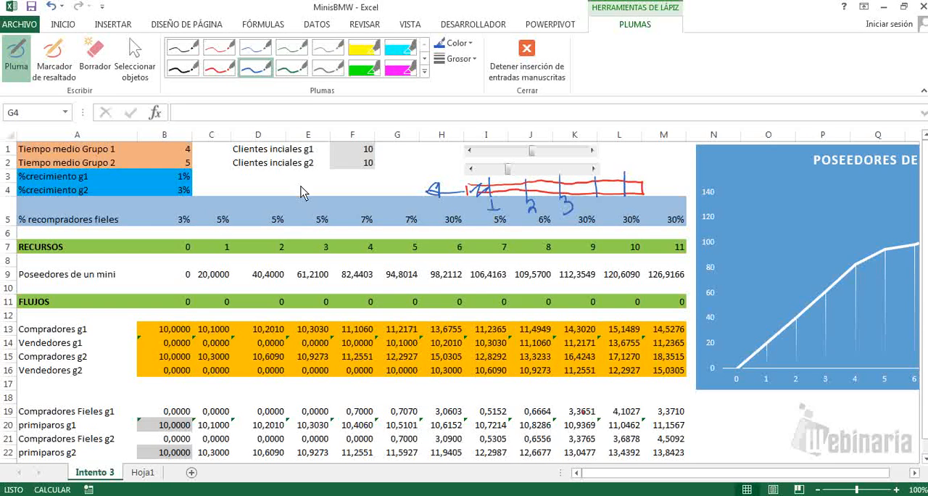
# Step: Handwrite the blue ink note "# entero pos" beside the sketched bar
pyautogui.moveTo(308, 173)
pyautogui.mouseDown()
pyautogui.moveTo(302, 197)
pyautogui.moveTo(319, 180)
pyautogui.mouseUp()
pyautogui.moveTo(298, 190)
pyautogui.mouseDown()
pyautogui.moveTo(359, 195)
pyautogui.moveTo(355, 187)
pyautogui.moveTo(382, 203)
pyautogui.moveTo(383, 187)
pyautogui.mouseUp()
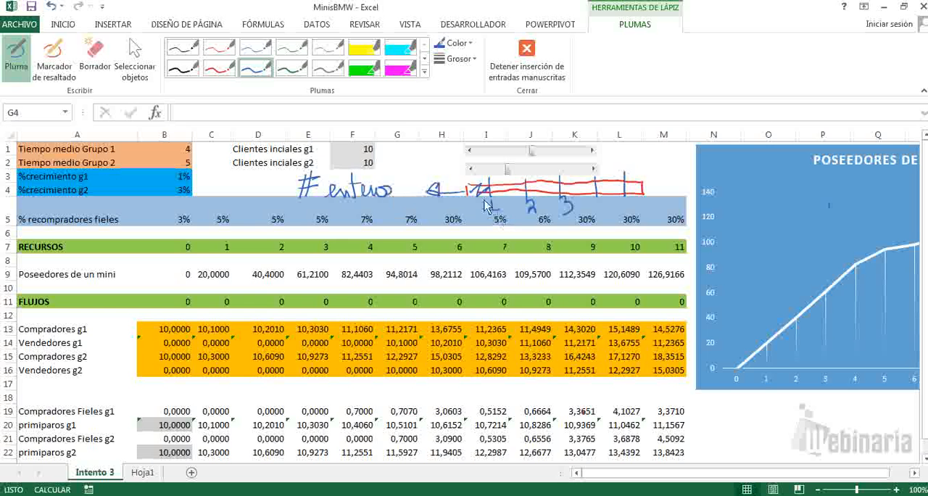
pyautogui.moveTo(487, 181); pyautogui.dragTo(484, 195)
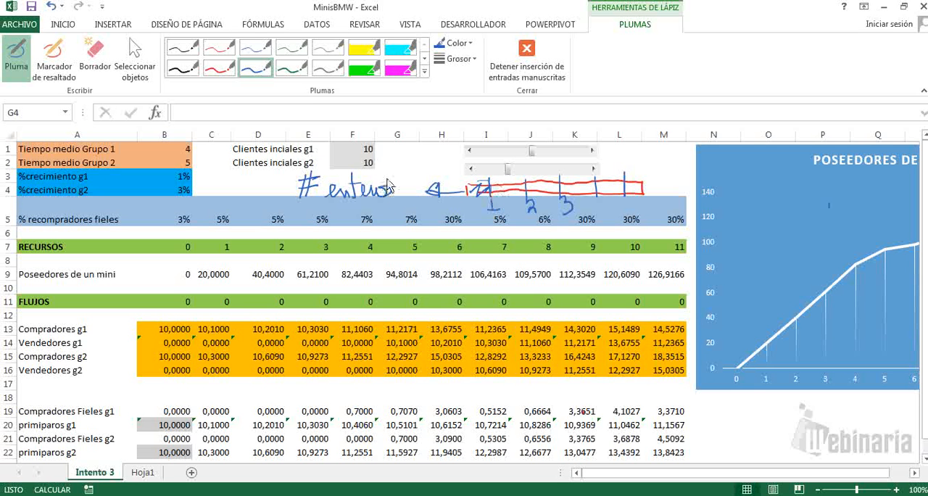
pyautogui.moveTo(403, 195)
pyautogui.mouseDown()
pyautogui.moveTo(435, 193)
pyautogui.moveTo(438, 182)
pyautogui.mouseUp()
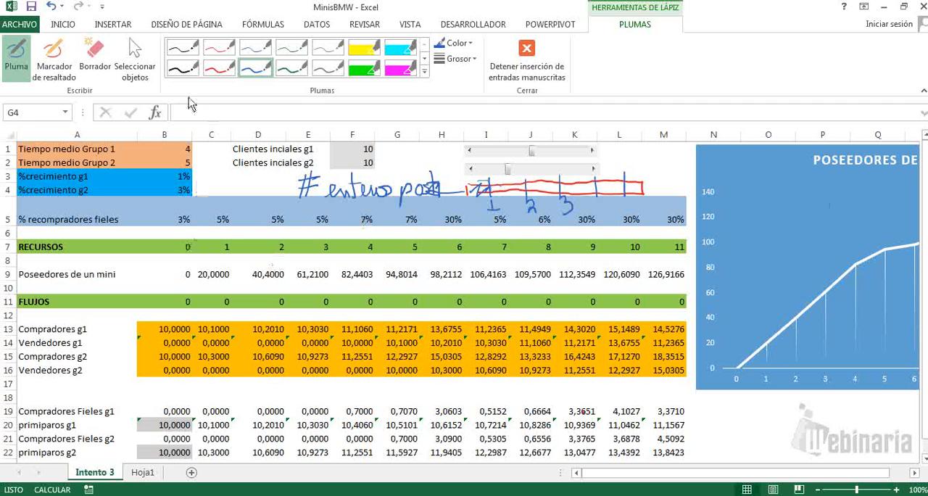
# Step: Erase all the ink notes and the sketched bar, and stop inking
pyautogui.click(107, 56)
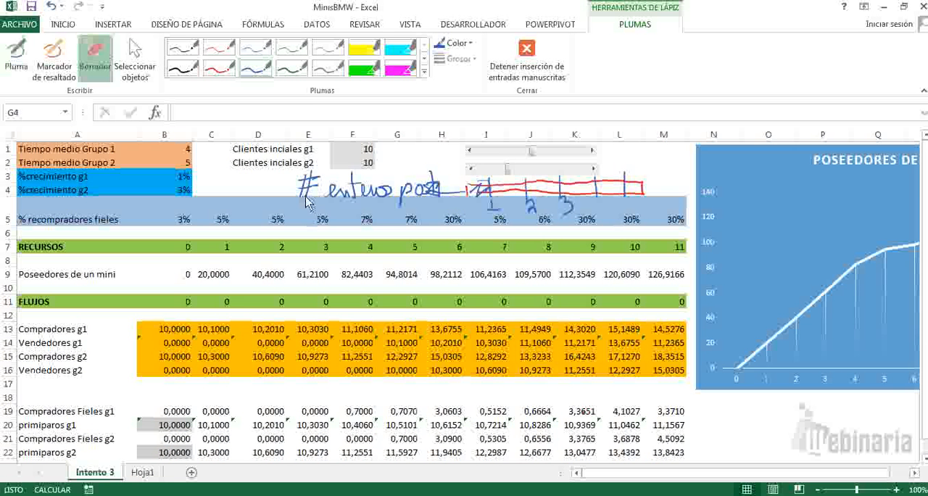
pyautogui.moveTo(304, 195)
pyautogui.mouseDown()
pyautogui.moveTo(328, 177)
pyautogui.moveTo(388, 203)
pyautogui.moveTo(471, 192)
pyautogui.moveTo(598, 211)
pyautogui.mouseUp()
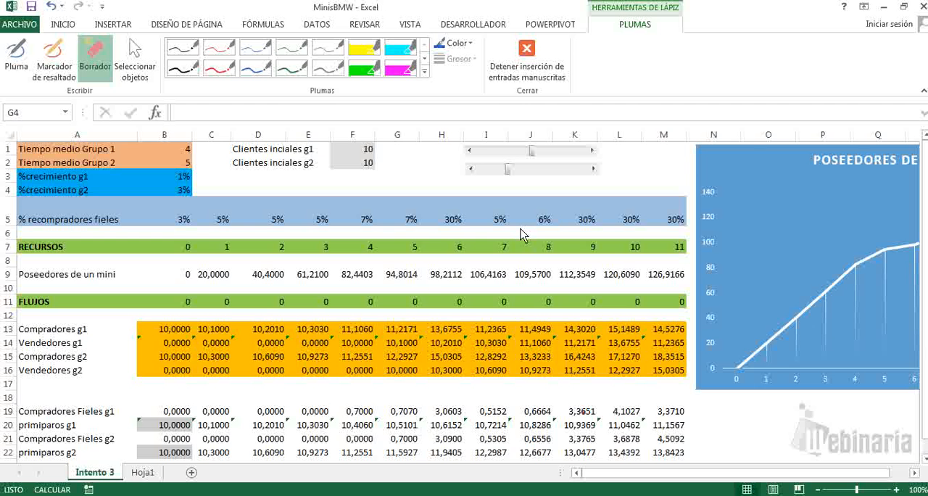
pyautogui.press('Escape')
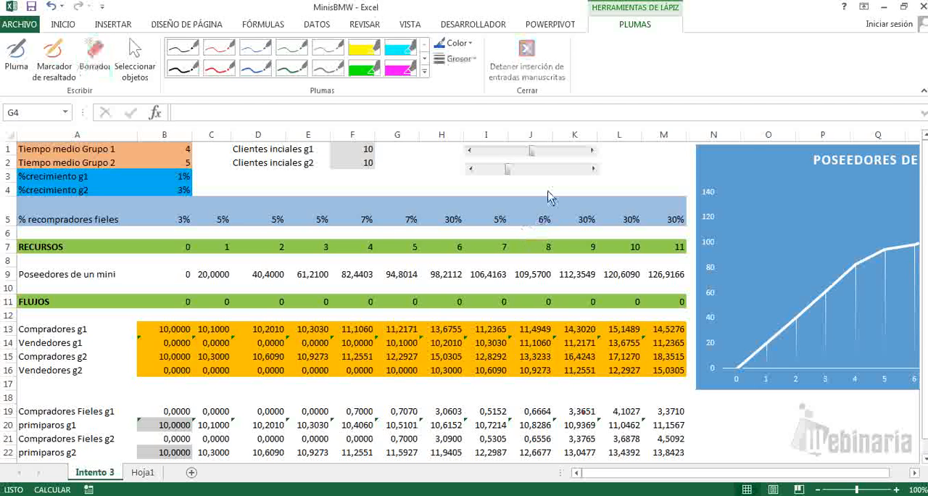
# Step: Set the first scroll bar's minimum value to 1 and its maximum value to 11 in its control format
pyautogui.rightClick(522, 151)
pyautogui.click(557, 262)
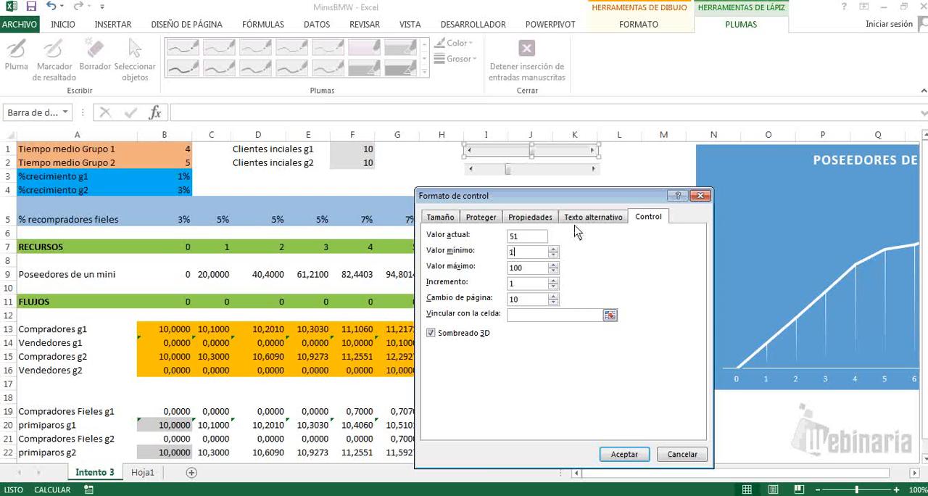
pyautogui.moveTo(553, 205); pyautogui.dragTo(489, 389)
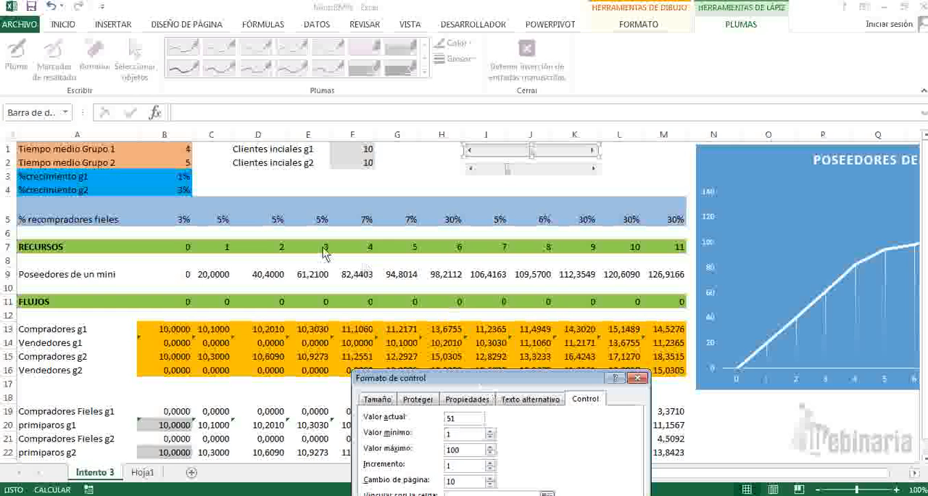
pyautogui.moveTo(551, 379); pyautogui.dragTo(569, 127)
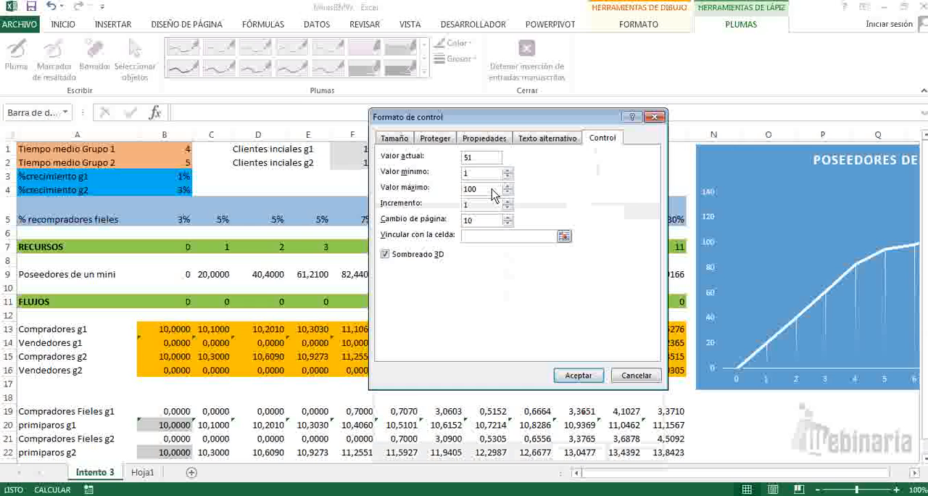
pyautogui.doubleClick(473, 189)
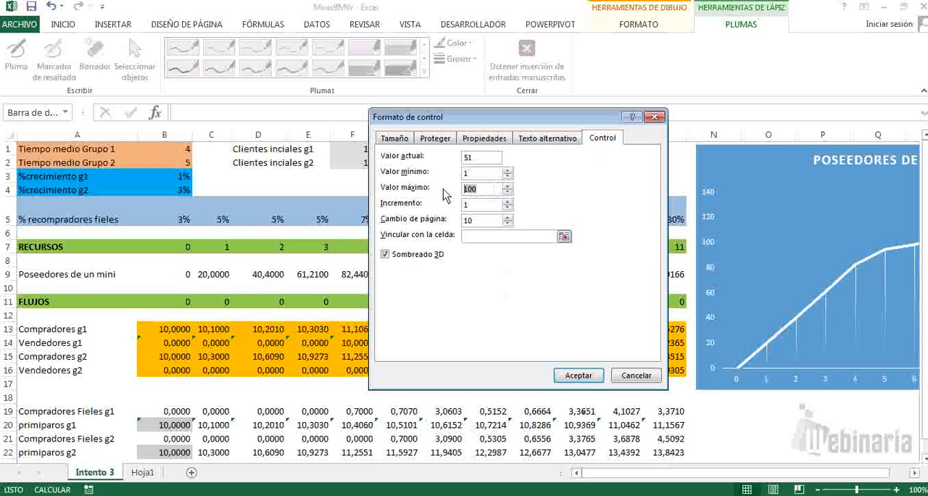
pyautogui.write('11')
# Step: Link the scroll bar to cell B1, set its current value to 4, and apply the control format
pyautogui.click(564, 237)
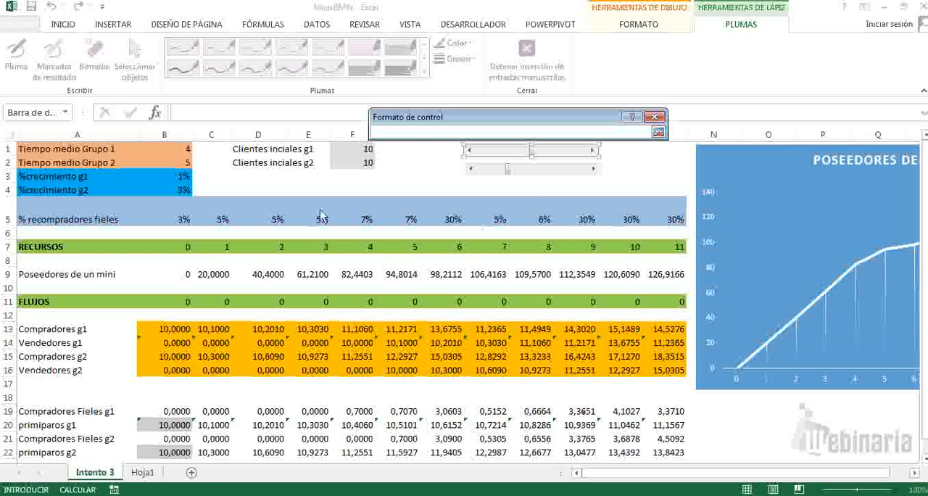
pyautogui.click(170, 148)
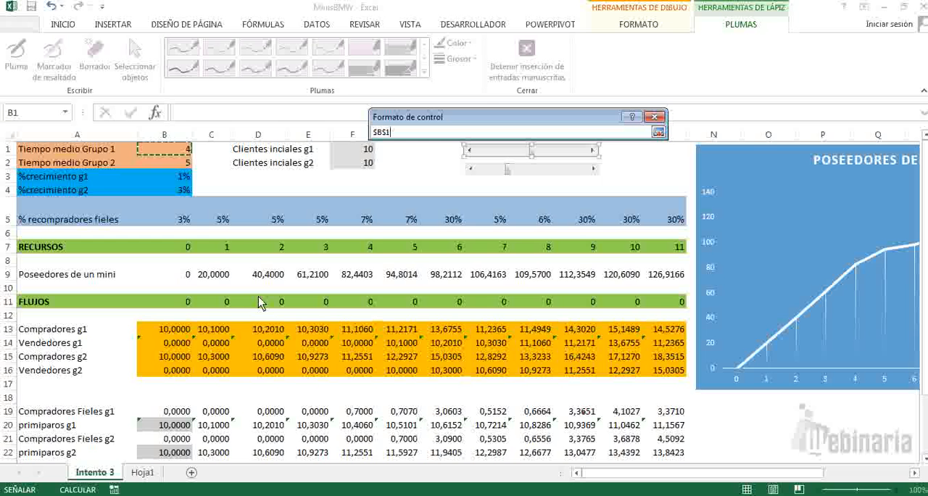
pyautogui.press('Return')
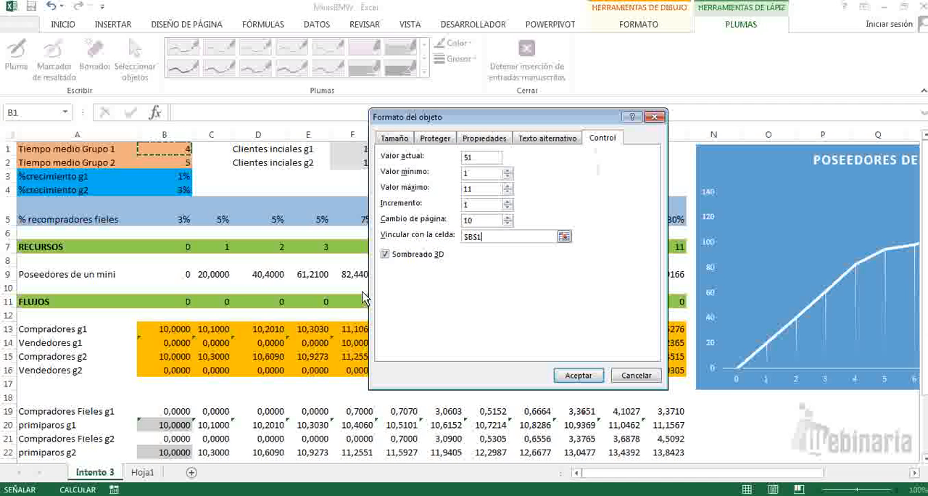
pyautogui.moveTo(476, 159); pyautogui.dragTo(451, 160)
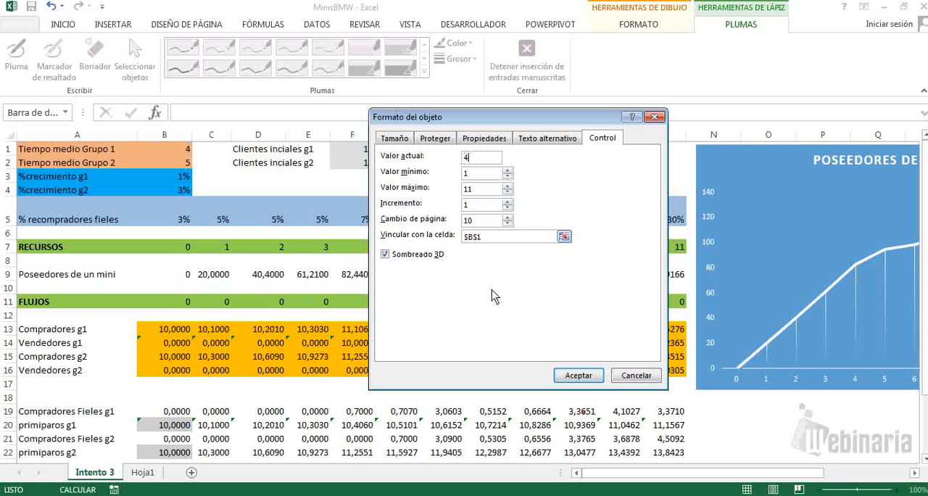
pyautogui.write('4')
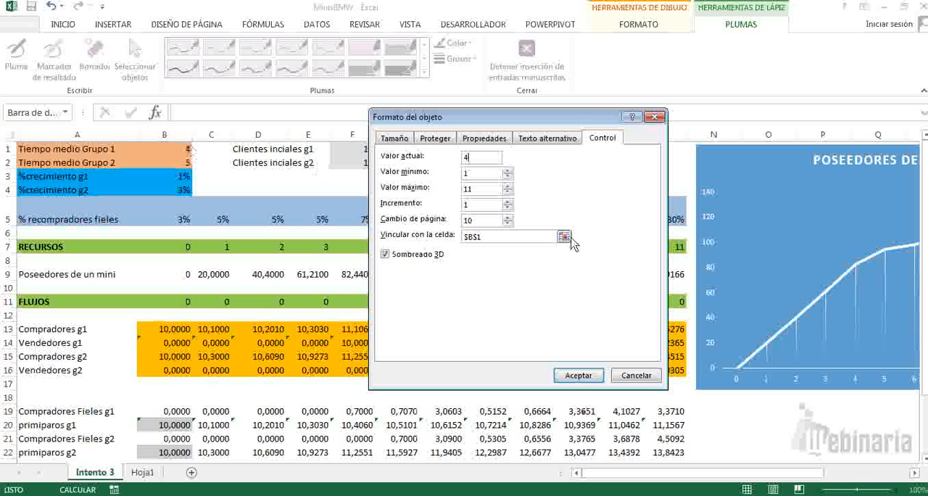
pyautogui.click(578, 376)
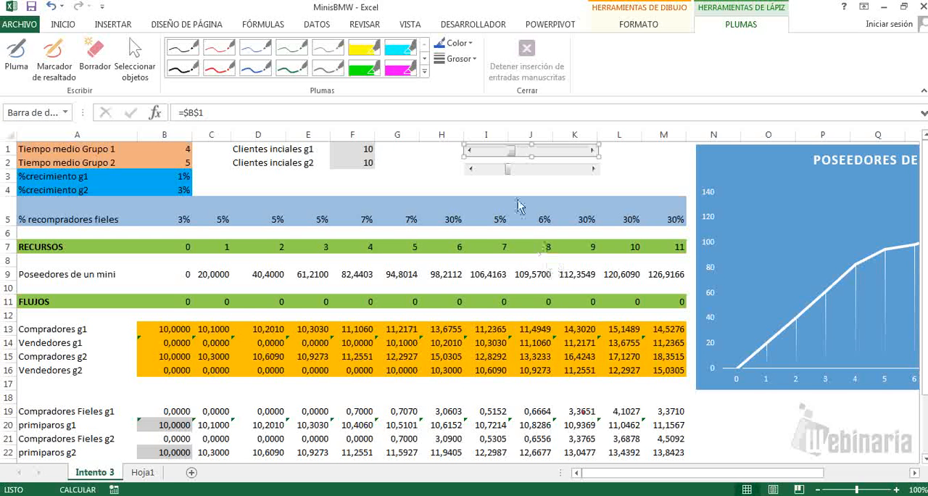
# Step: Test the linked scroll bar by raising Tiempo medio Grupo 1 to 8, and lower it slightly with the Poseedores chart in view
pyautogui.click(444, 169)
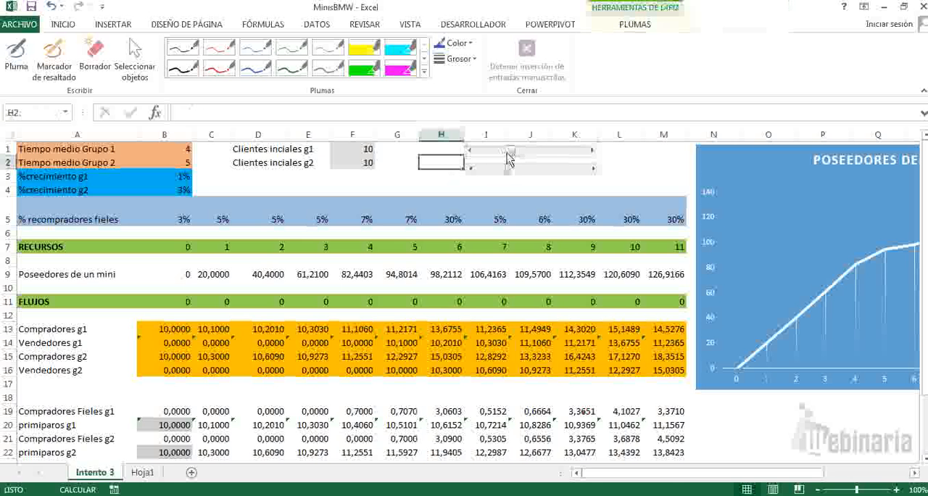
pyautogui.click(549, 154)
pyautogui.click(549, 155)
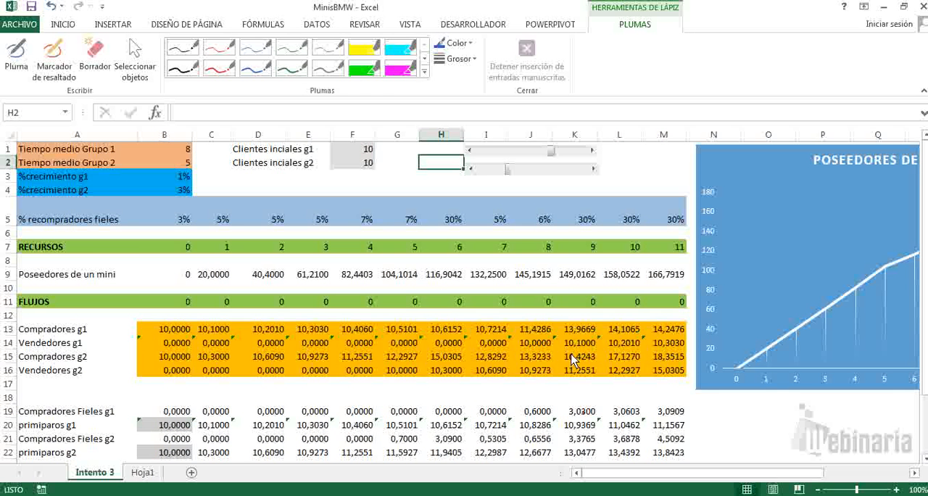
pyautogui.moveTo(631, 475); pyautogui.dragTo(686, 477)
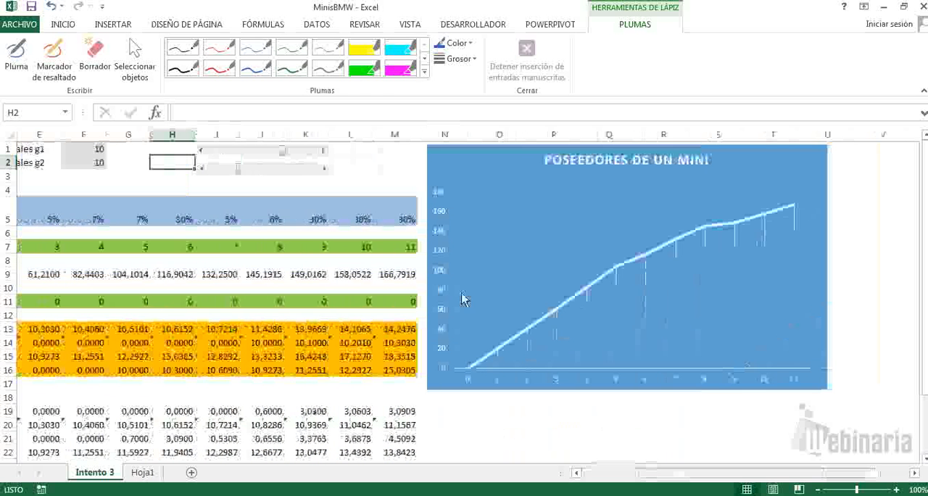
pyautogui.moveTo(282, 158)
pyautogui.mouseDown()
pyautogui.moveTo(306, 158)
pyautogui.moveTo(268, 155)
pyautogui.mouseUp()
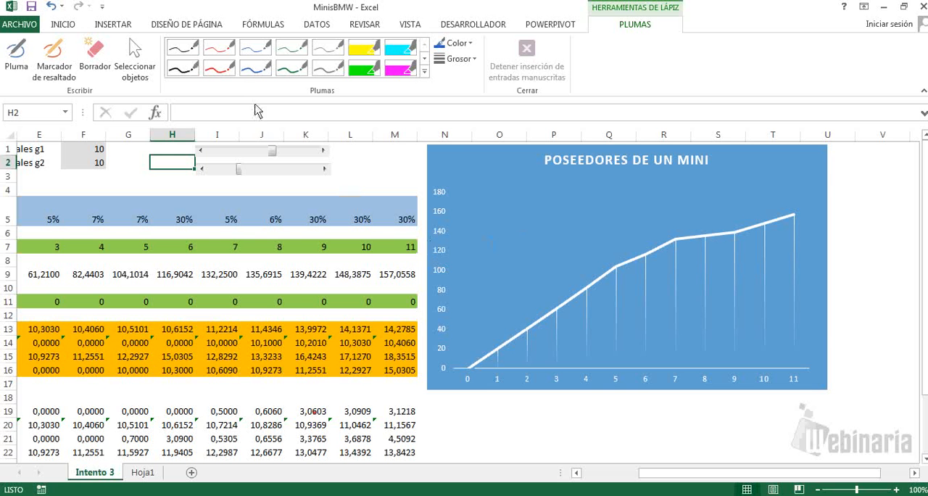
# Step: Circle the upper part of the Poseedores chart's curve in red ink, add an upward arrow beside it and write "Ventas"
pyautogui.click(224, 73)
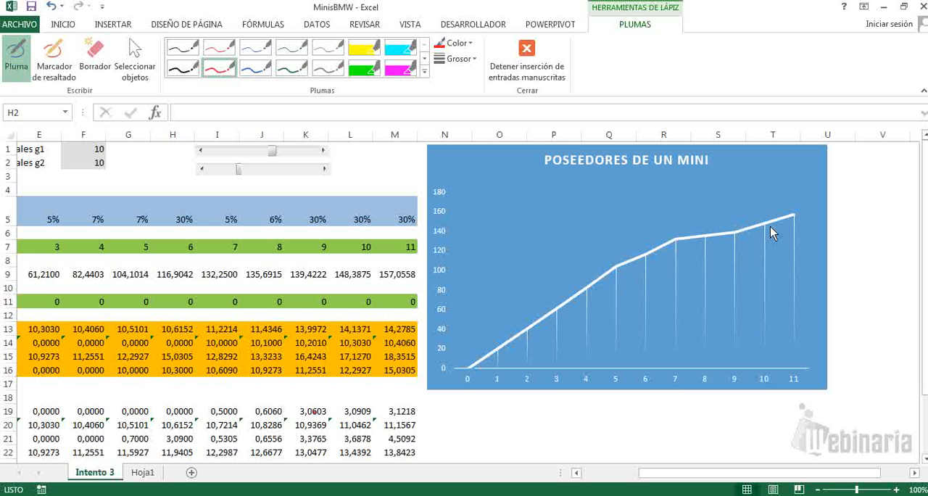
pyautogui.moveTo(803, 198)
pyautogui.mouseDown()
pyautogui.moveTo(648, 206)
pyautogui.moveTo(625, 310)
pyautogui.moveTo(785, 261)
pyautogui.moveTo(803, 194)
pyautogui.mouseUp()
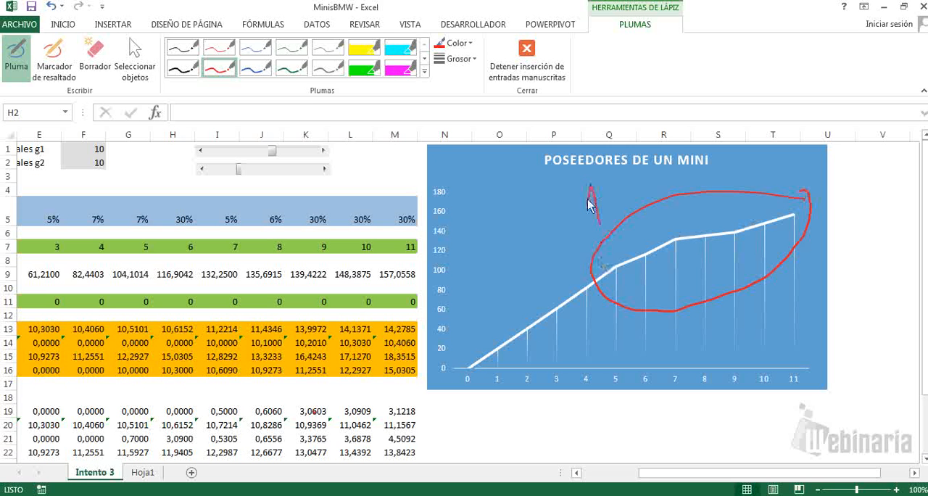
pyautogui.moveTo(589, 203); pyautogui.dragTo(601, 194)
pyautogui.moveTo(481, 176)
pyautogui.mouseDown()
pyautogui.moveTo(512, 190)
pyautogui.moveTo(534, 179)
pyautogui.mouseUp()
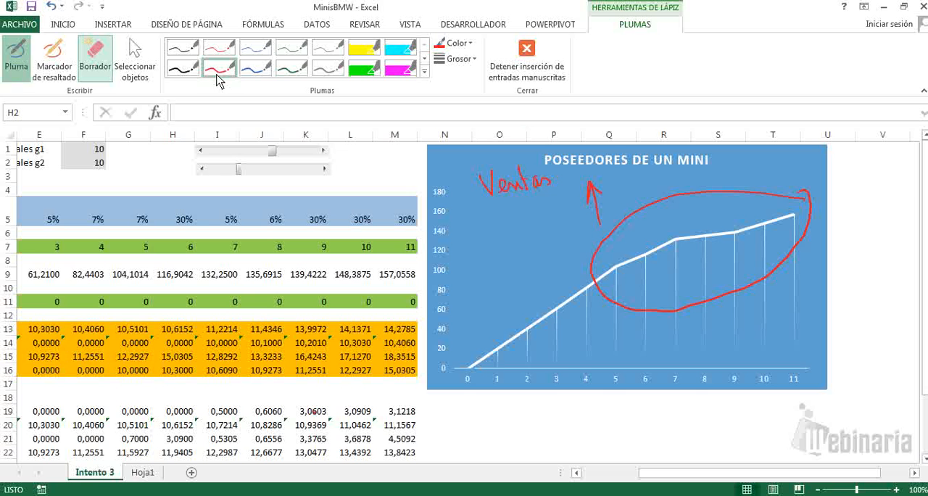
# Step: Erase the "Ventas" note, handwrite "Clientes" in red ink on the chart instead, and stop inking
pyautogui.click(95, 55)
pyautogui.moveTo(500, 194)
pyautogui.mouseDown()
pyautogui.moveTo(513, 182)
pyautogui.moveTo(530, 194)
pyautogui.mouseUp()
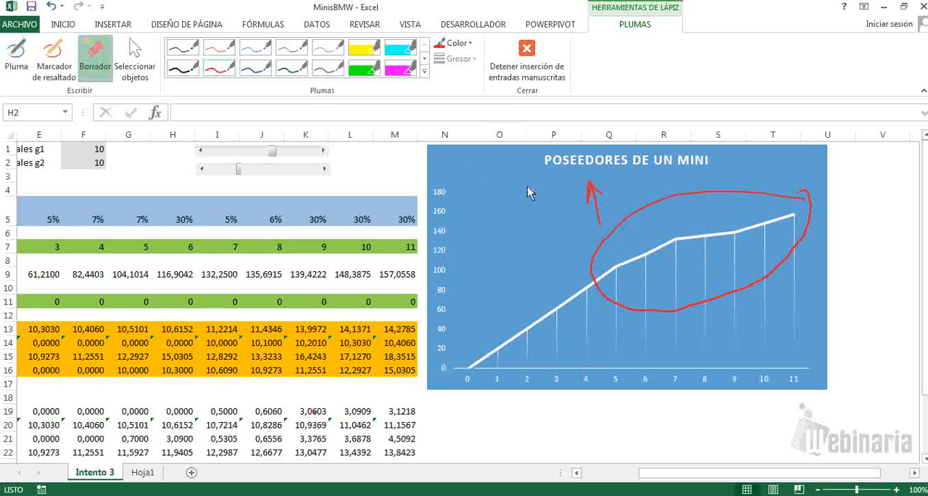
pyautogui.click(219, 75)
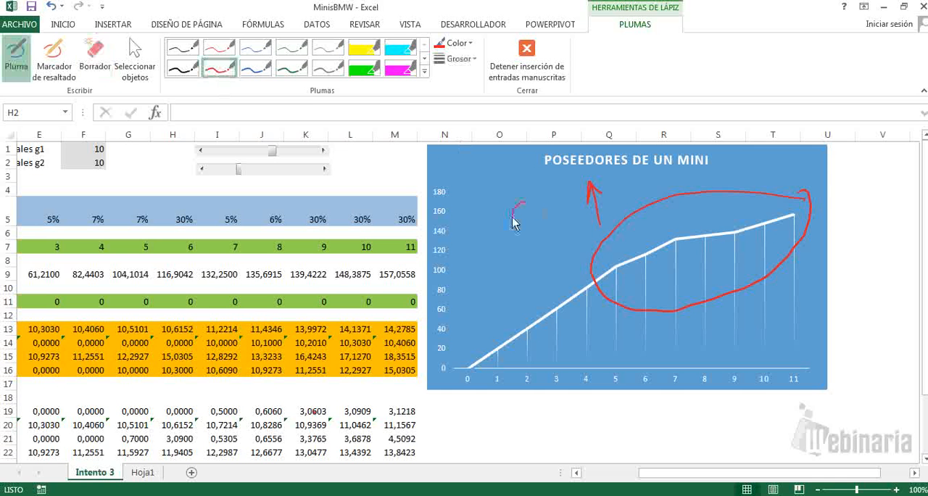
pyautogui.moveTo(513, 223)
pyautogui.mouseDown()
pyautogui.moveTo(614, 194)
pyautogui.moveTo(595, 202)
pyautogui.mouseUp()
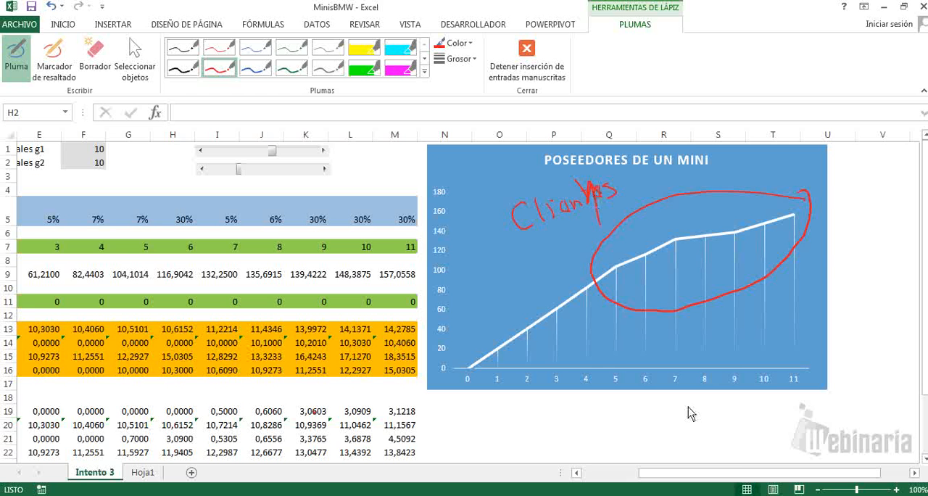
pyautogui.moveTo(738, 472); pyautogui.dragTo(641, 469)
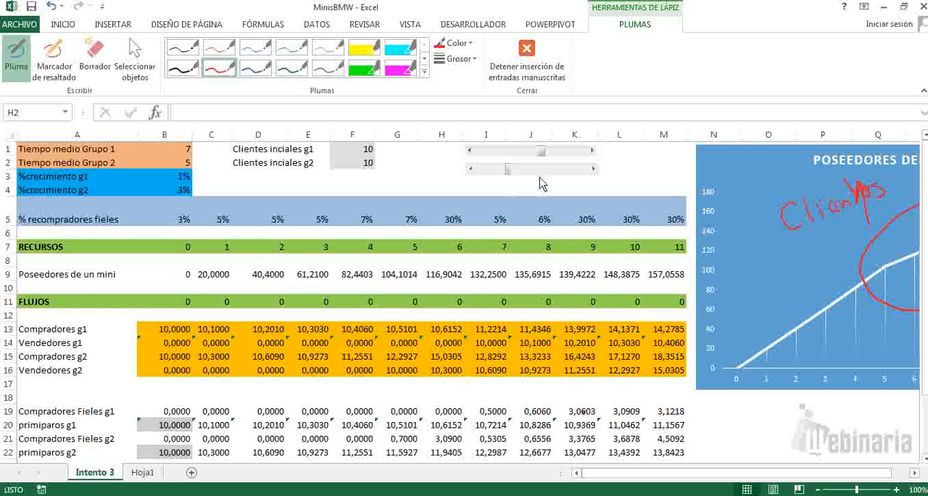
pyautogui.press('Escape')
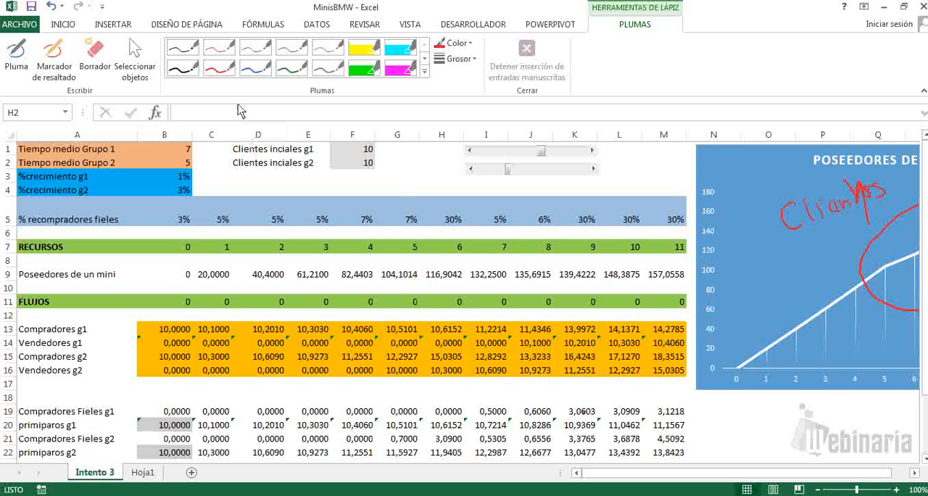
# Step: Handwrite "1% → 1/100" in red ink beside the growth percentages, below Clientes iniciales g2
pyautogui.click(220, 67)
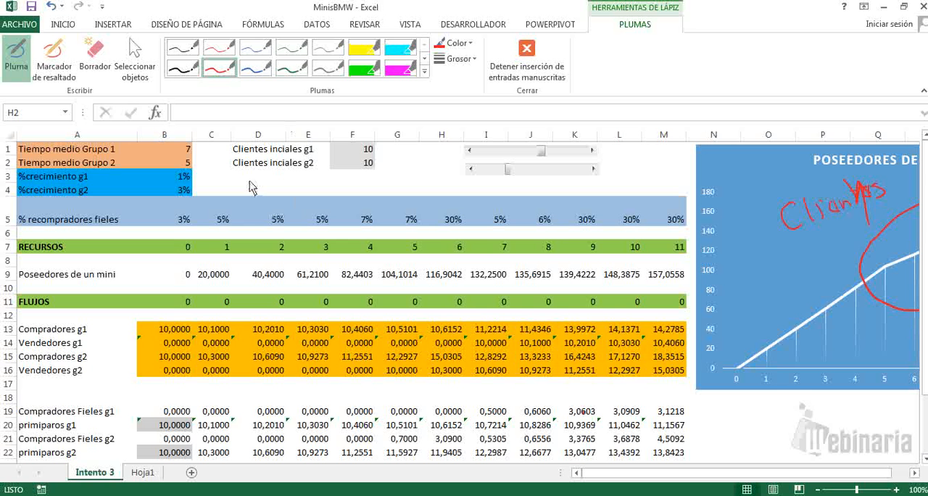
pyautogui.moveTo(249, 173)
pyautogui.mouseDown()
pyautogui.moveTo(250, 189)
pyautogui.moveTo(259, 174)
pyautogui.moveTo(275, 190)
pyautogui.mouseUp()
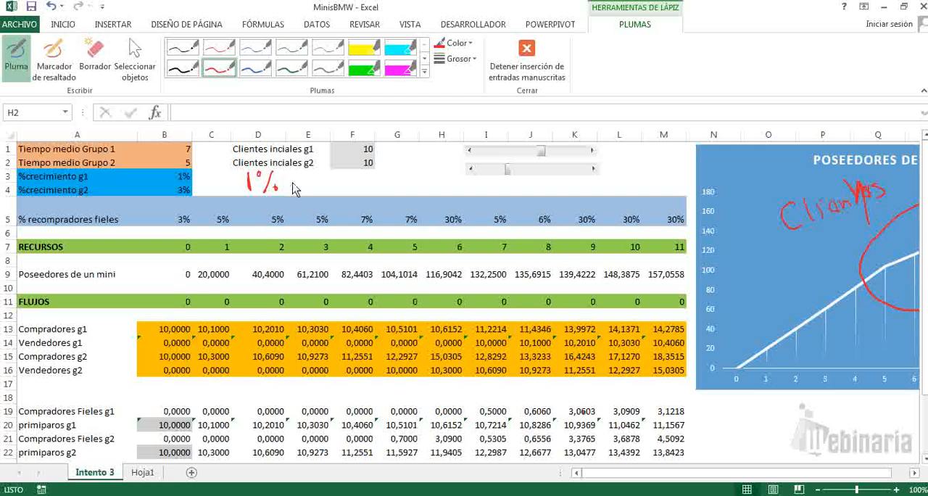
pyautogui.moveTo(350, 174)
pyautogui.mouseDown()
pyautogui.moveTo(367, 196)
pyautogui.moveTo(412, 183)
pyautogui.mouseUp()
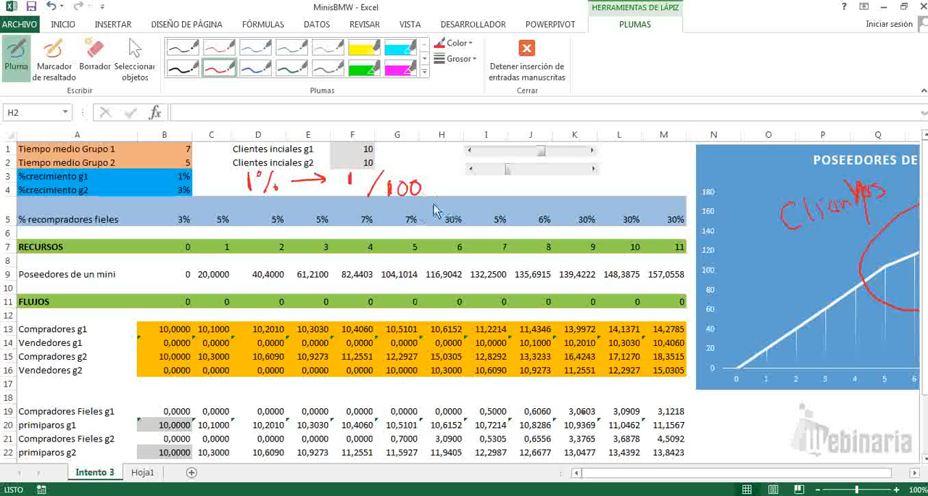
# Step: In blue ink, circle the handwritten 1 with a line towards the second scroll bar, and box a 1 beside the growth percentages
pyautogui.click(257, 69)
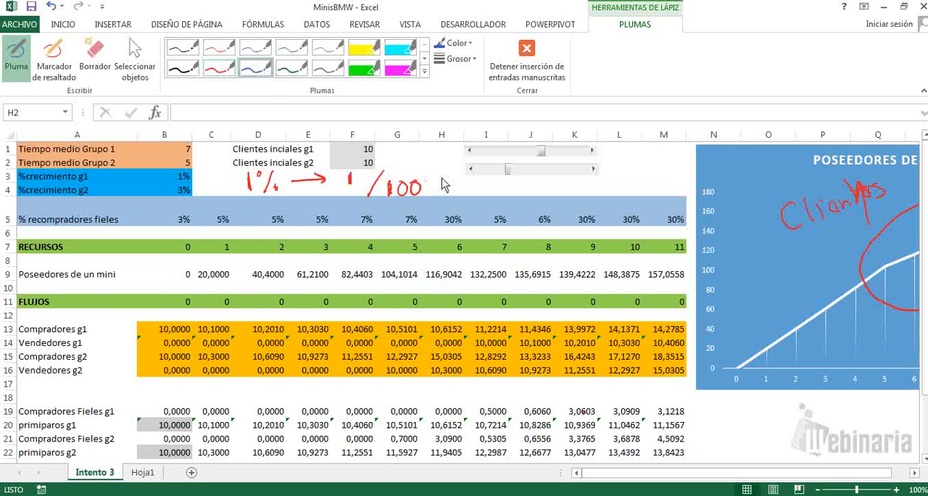
pyautogui.moveTo(462, 171)
pyautogui.mouseDown()
pyautogui.moveTo(441, 158)
pyautogui.moveTo(395, 157)
pyautogui.moveTo(341, 172)
pyautogui.moveTo(346, 194)
pyautogui.moveTo(356, 164)
pyautogui.mouseUp()
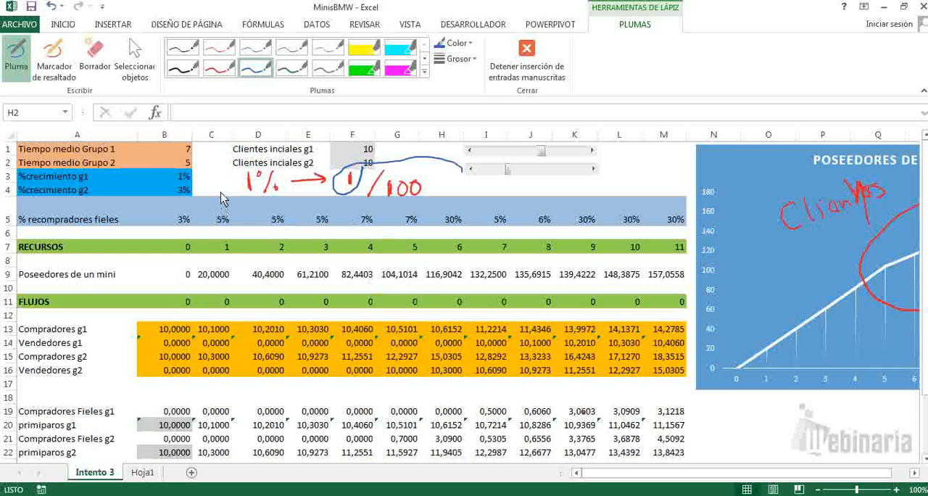
pyautogui.moveTo(194, 174)
pyautogui.mouseDown()
pyautogui.moveTo(229, 172)
pyautogui.moveTo(230, 196)
pyautogui.moveTo(226, 186)
pyautogui.mouseUp()
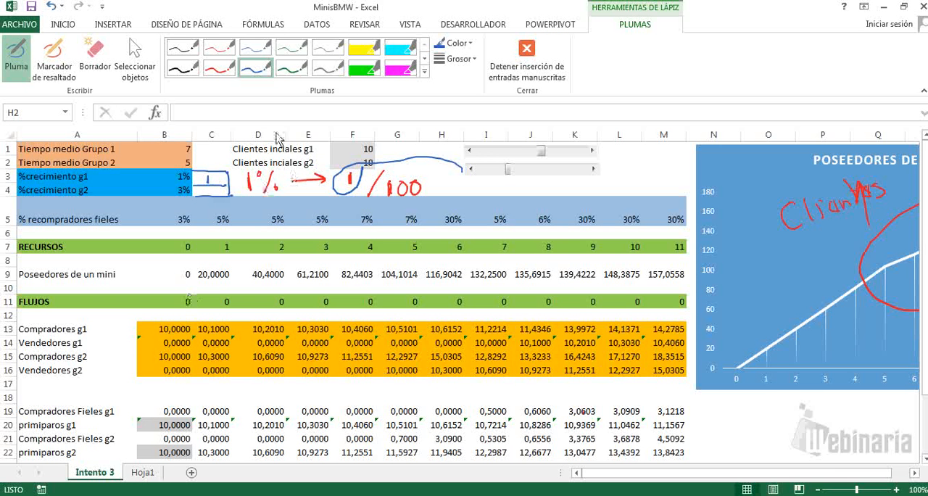
# Step: Erase the red and blue ink notes beside the growth percentages, keeping those on the chart, and stop inking
pyautogui.click(106, 74)
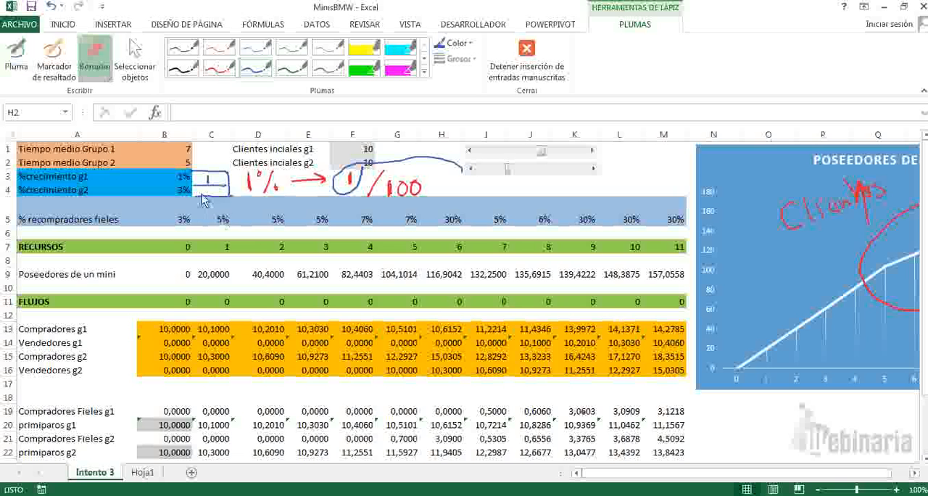
pyautogui.moveTo(203, 194)
pyautogui.mouseDown()
pyautogui.moveTo(206, 163)
pyautogui.moveTo(265, 191)
pyautogui.moveTo(356, 182)
pyautogui.moveTo(413, 197)
pyautogui.moveTo(358, 219)
pyautogui.mouseUp()
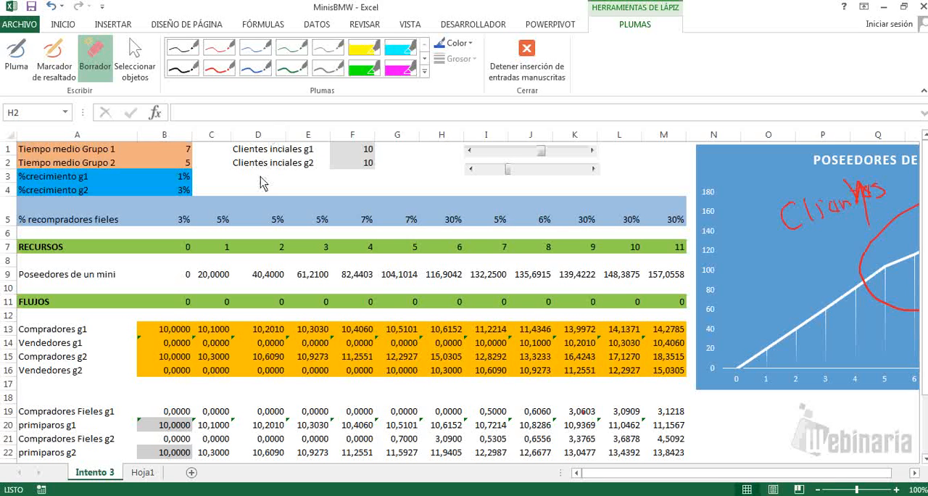
pyautogui.press('Escape')
# Step: Enter 1 in cell C3, beside the %crecimiento g1 value
pyautogui.click(205, 179)
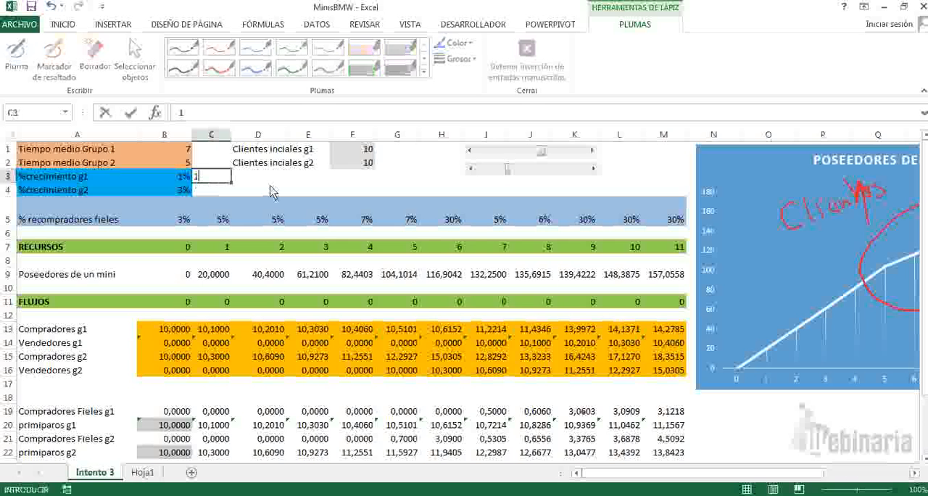
pyautogui.write('1')
pyautogui.press('Return')
pyautogui.press('Up')
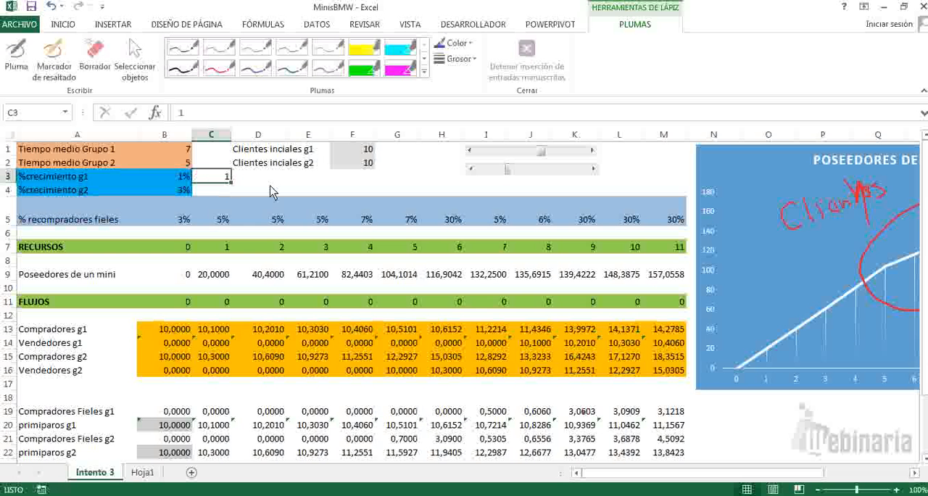
# Step: Enter the formula =1/100 for %crecimiento g1 in cell B3 and return to cell C3
pyautogui.press('Left')
pyautogui.write('=')
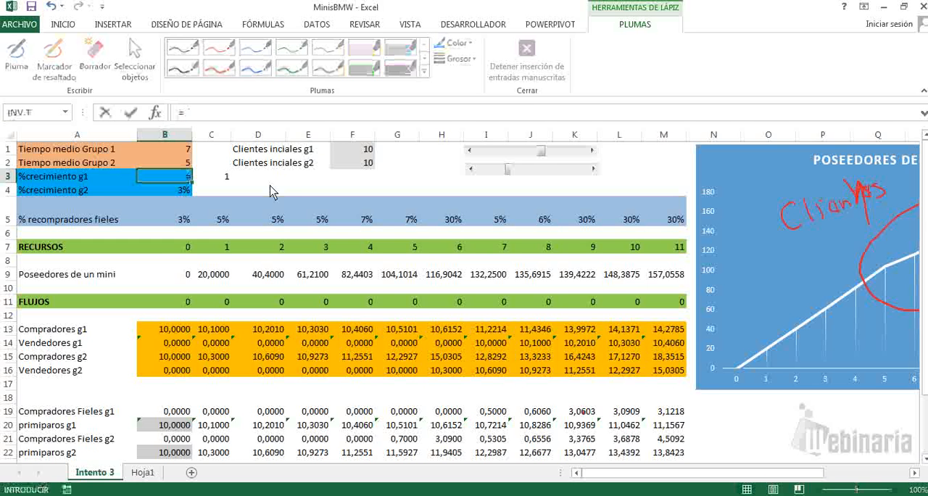
pyautogui.write('1/')
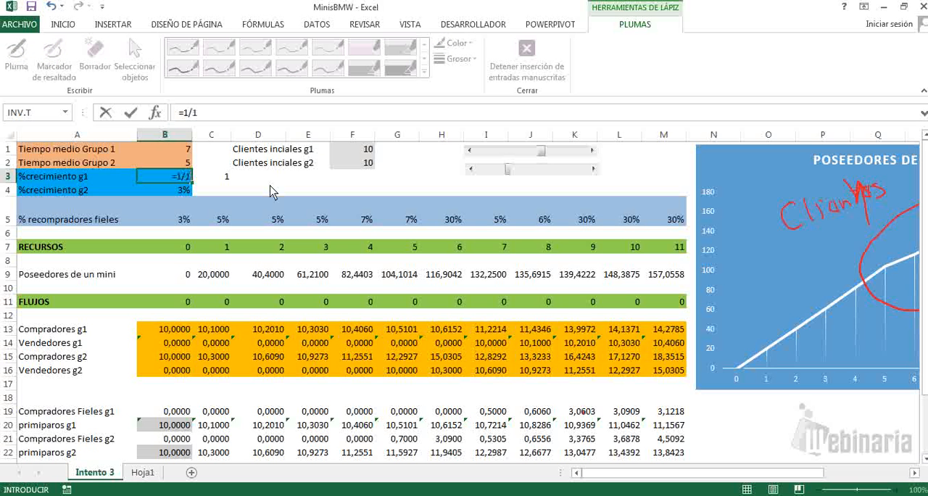
pyautogui.write('100')
pyautogui.press('Return')
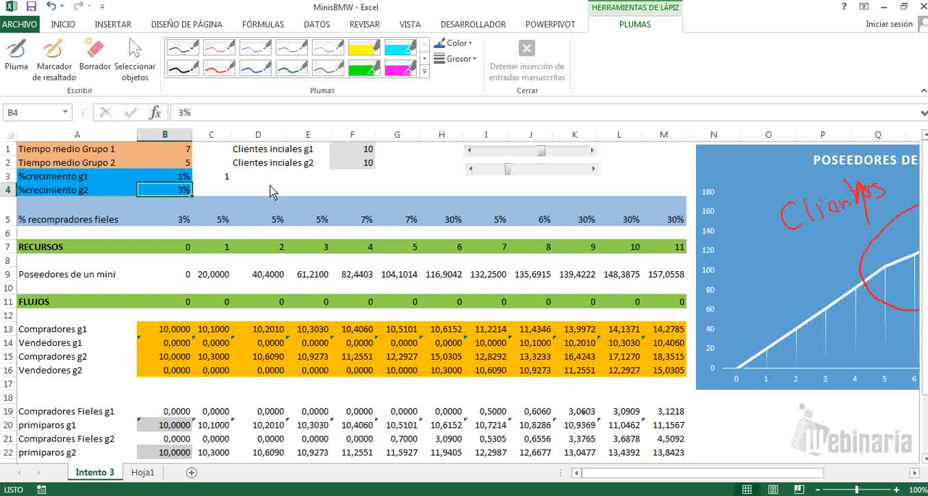
pyautogui.press('Up')
pyautogui.press('Right')
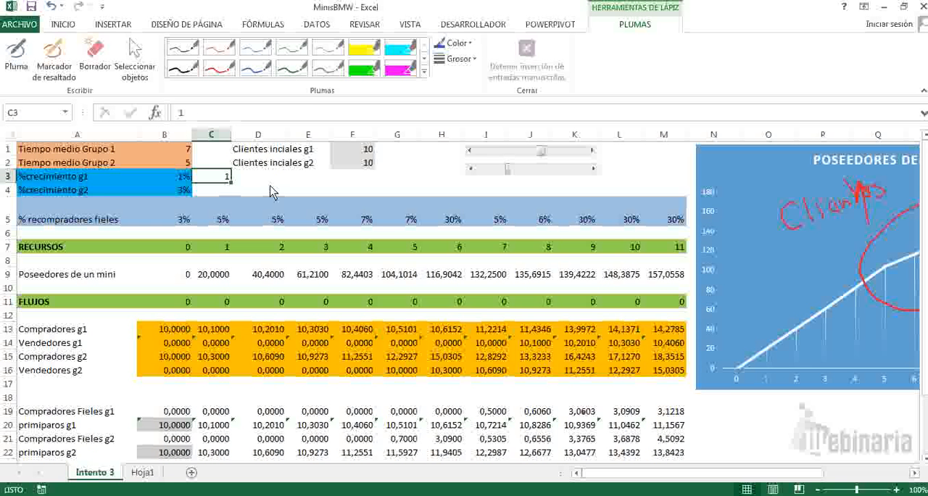
# Step: Set the second scroll bar's minimum to 1, maximum to 5 and current value to 1 in its control format
pyautogui.keyDown('ctrl'); pyautogui.click(532, 174); pyautogui.keyUp('ctrl')
pyautogui.rightClick(532, 174)
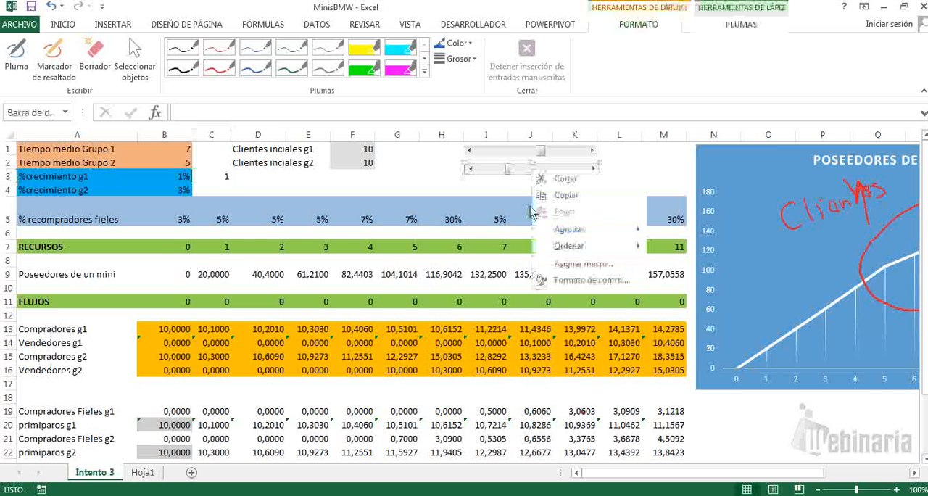
pyautogui.click(585, 287)
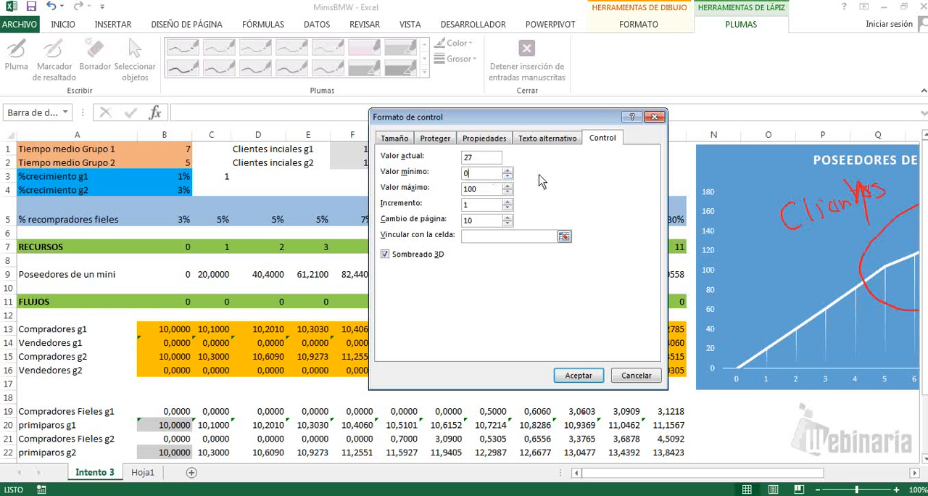
pyautogui.click(483, 189)
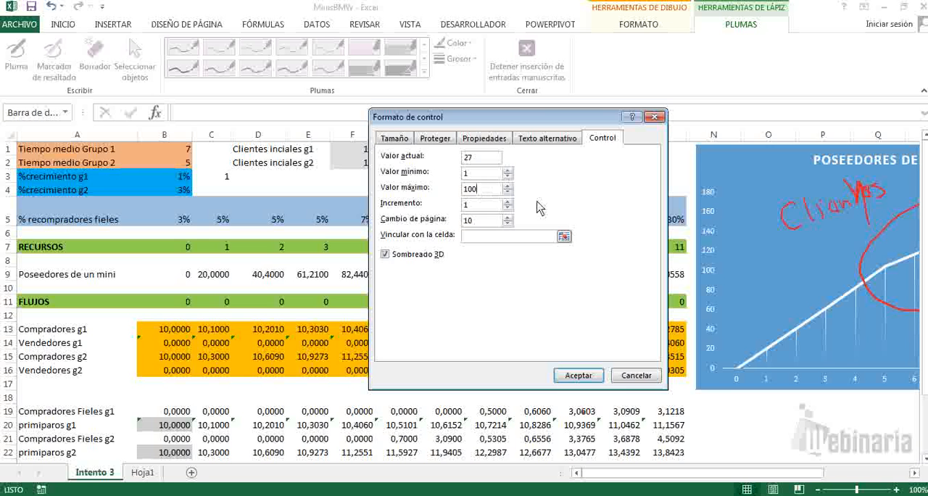
pyautogui.press('BackSpace')
pyautogui.press('BackSpace')
pyautogui.press('BackSpace')
pyautogui.write('5')
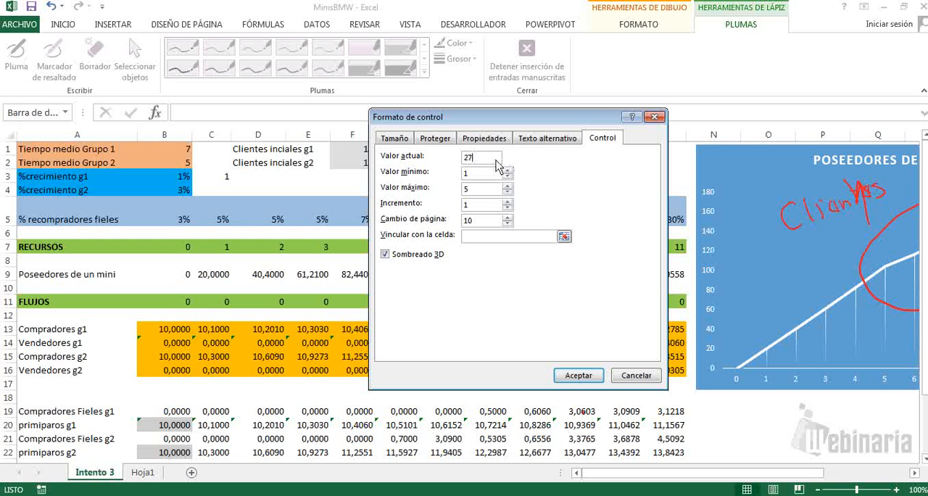
pyautogui.moveTo(473, 158); pyautogui.dragTo(455, 165)
pyautogui.write('1')
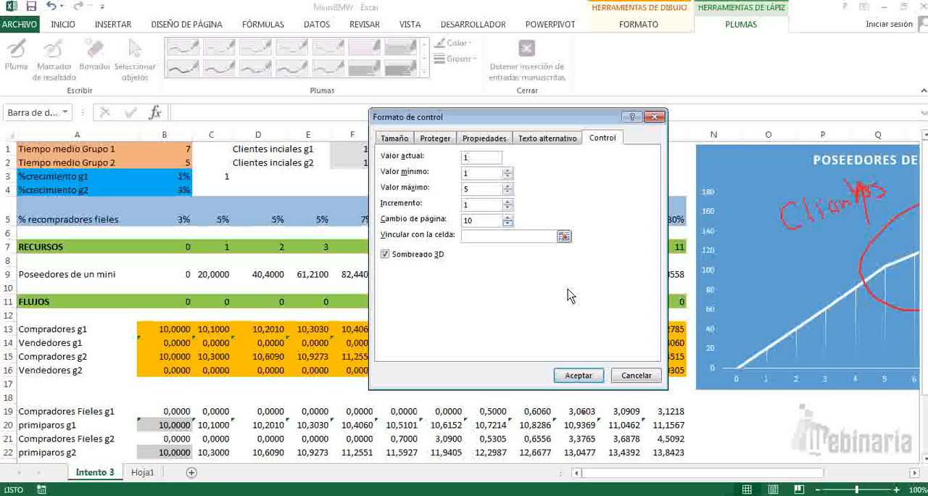
# Step: Link the second scroll bar to cell C3 and apply the control format
pyautogui.click(564, 236)
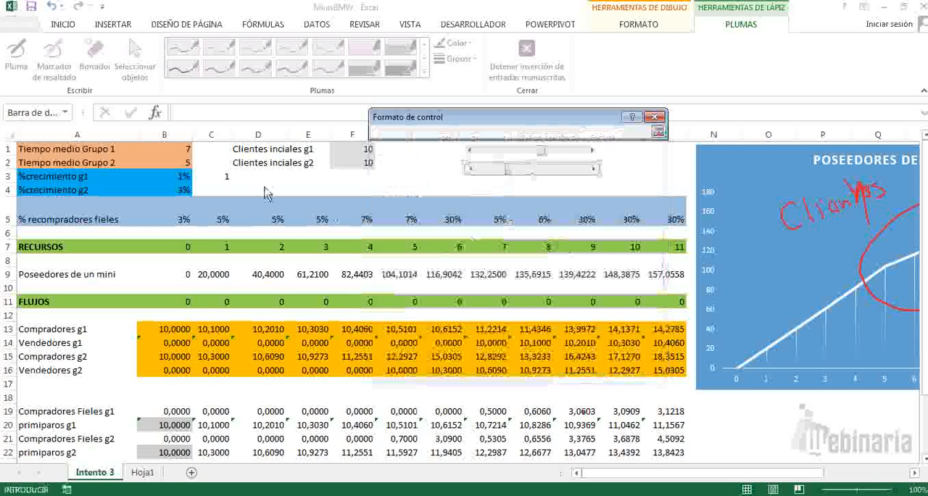
pyautogui.click(226, 177)
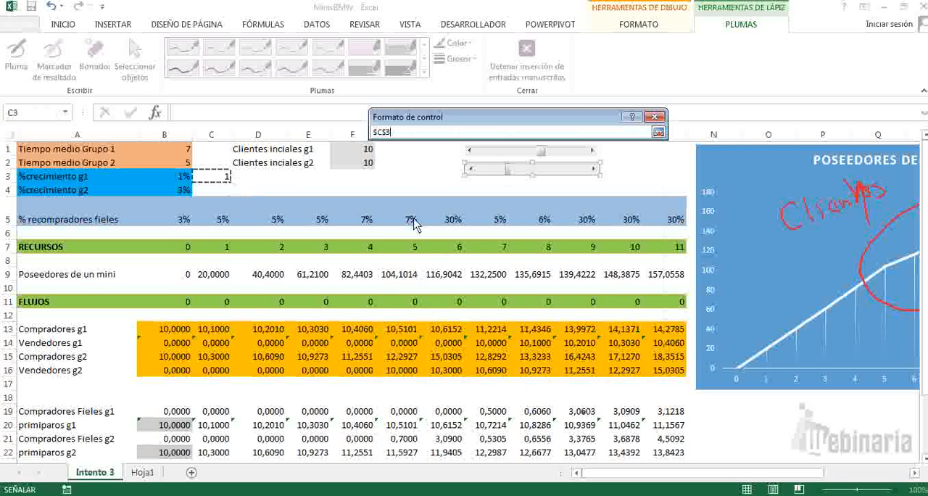
pyautogui.press('Return')
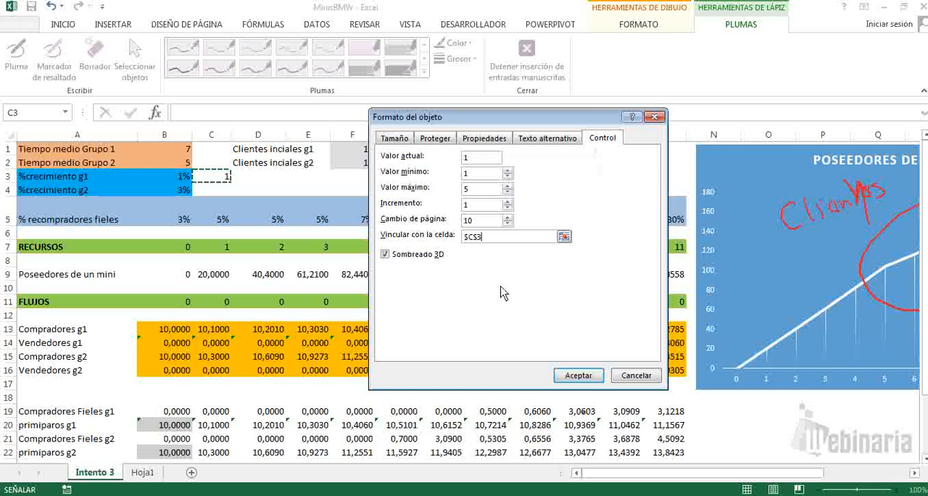
pyautogui.click(583, 380)
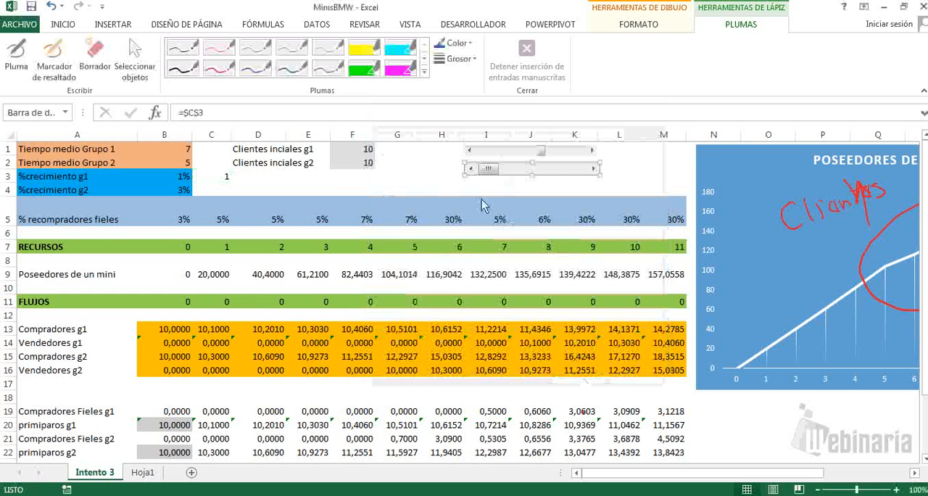
# Step: Test the second scroll bar by moving it to its maximum of 5 and back to its minimum of 1
pyautogui.click(458, 190)
pyautogui.moveTo(489, 171); pyautogui.dragTo(598, 169)
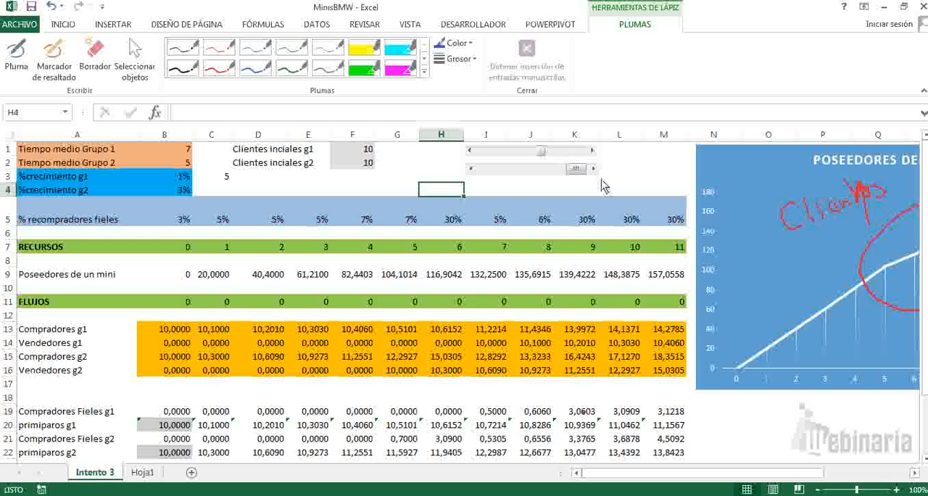
pyautogui.moveTo(577, 170); pyautogui.dragTo(487, 171)
# Step: Check the second scroll bar's cell link in its control format and reconfirm C3 as the linked cell
pyautogui.rightClick(520, 171)
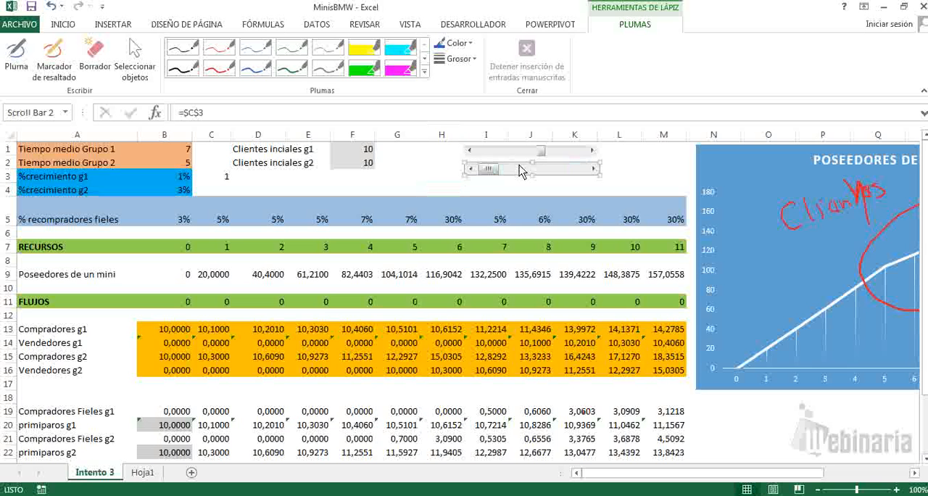
pyautogui.click(555, 276)
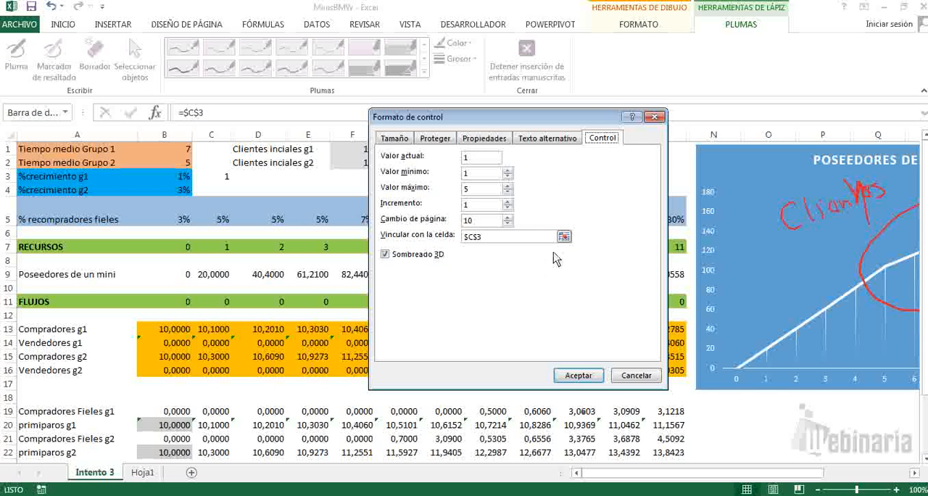
pyautogui.click(563, 237)
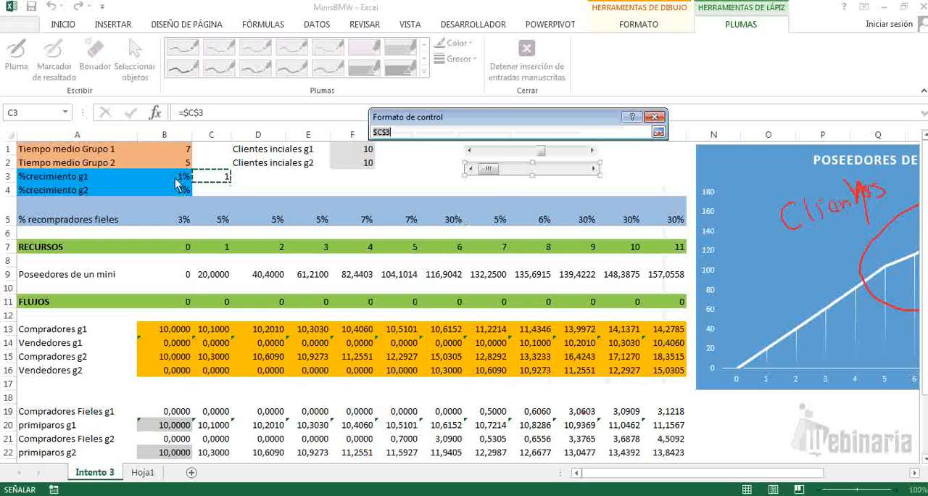
pyautogui.click(219, 178)
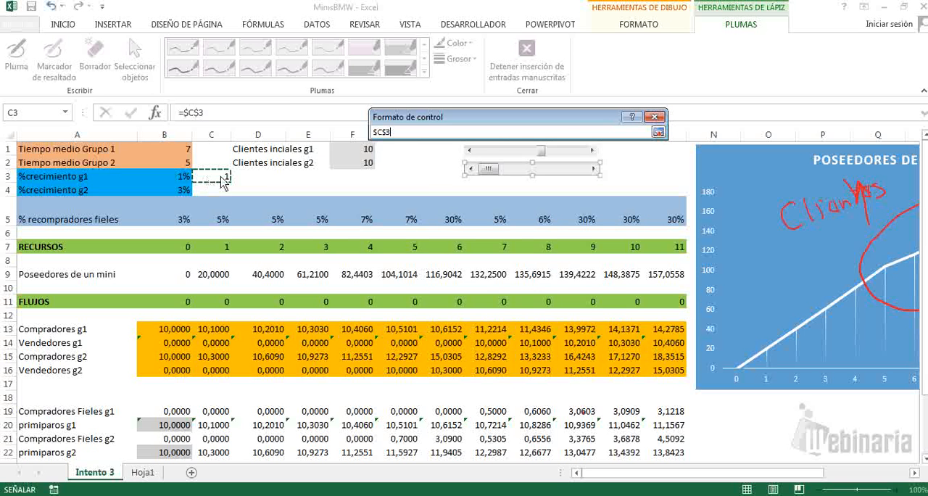
pyautogui.press('Return')
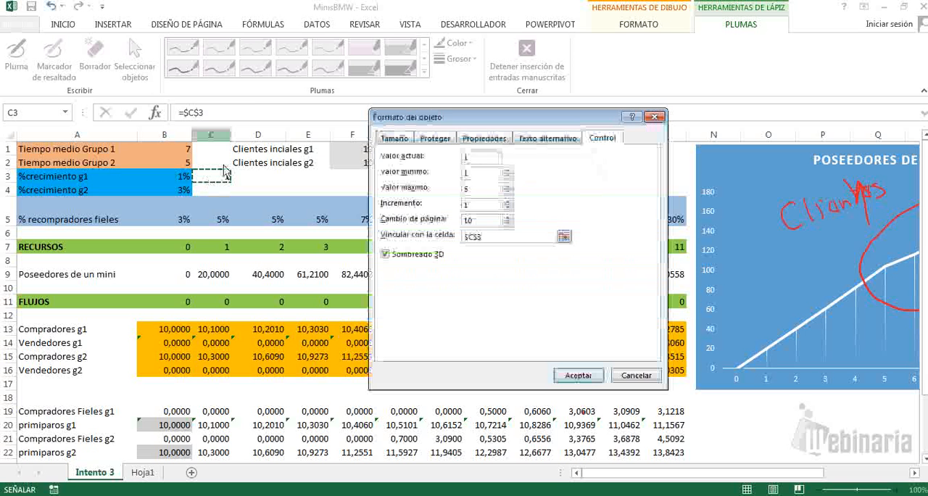
pyautogui.click(578, 382)
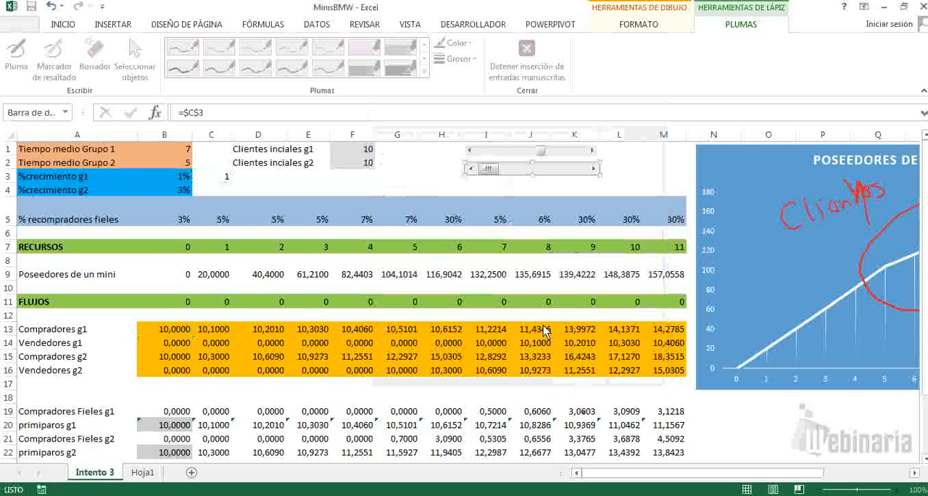
# Step: Deselect the second scroll bar and test it by advancing its value to 5
pyautogui.click(529, 190)
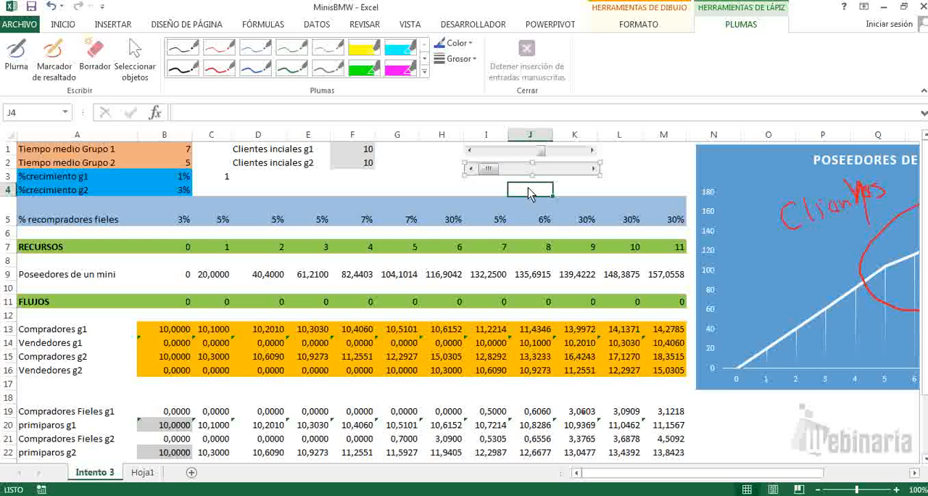
pyautogui.click(593, 168)
pyautogui.click(593, 168)
pyautogui.click(593, 169)
pyautogui.click(593, 168)
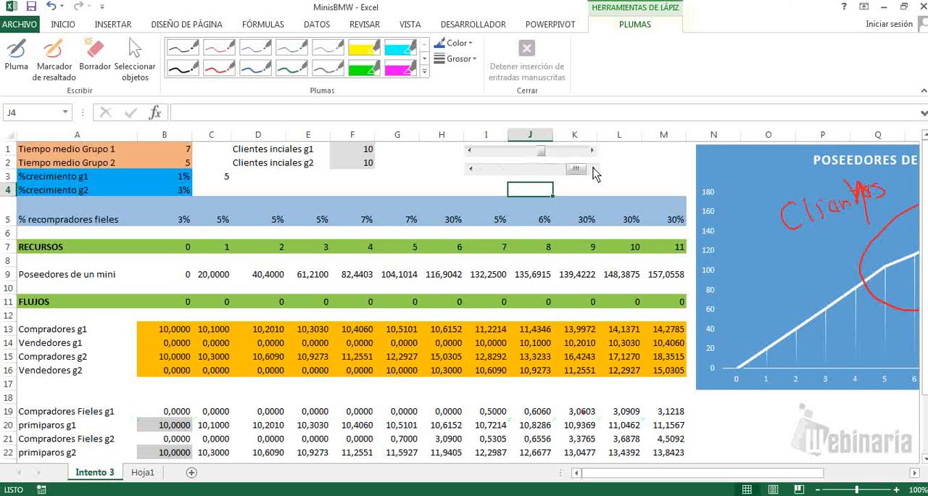
# Step: Enter the formula =C3/100 for %crecimiento g1 in cell B3 and reselect that cell
pyautogui.click(182, 179)
pyautogui.write('=')
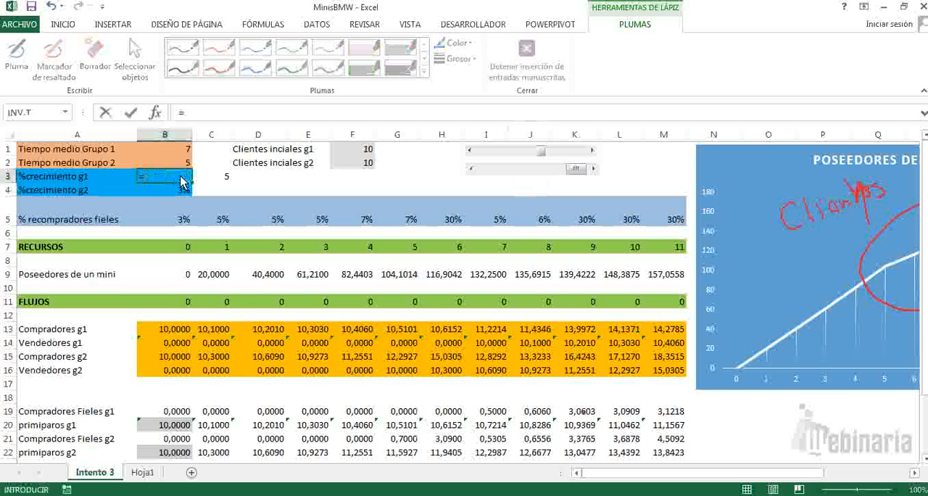
pyautogui.click(214, 181)
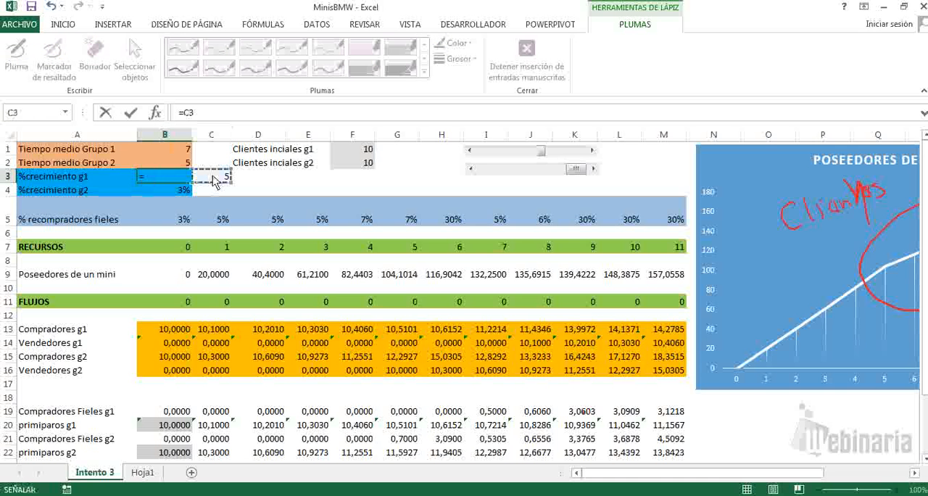
pyautogui.write('/')
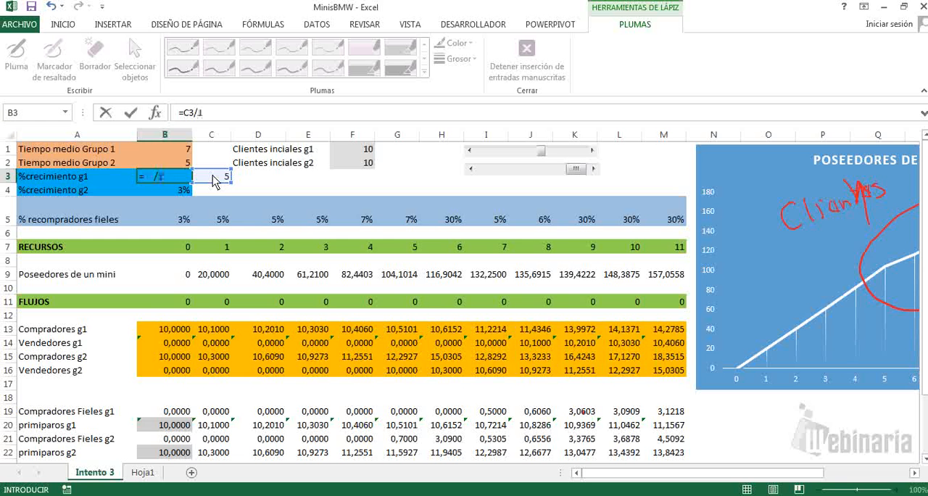
pyautogui.write('100')
pyautogui.press('Return')
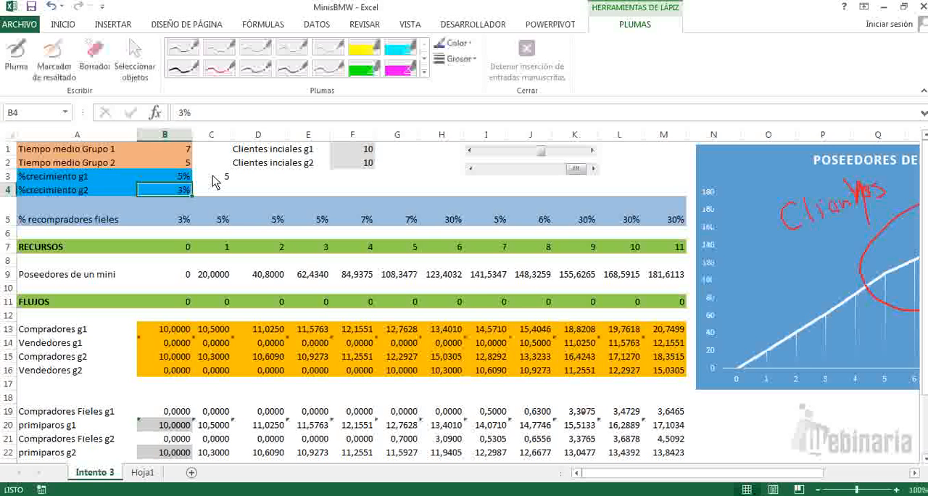
pyautogui.press('Up')
pyautogui.hotkey('shift', 'Down')
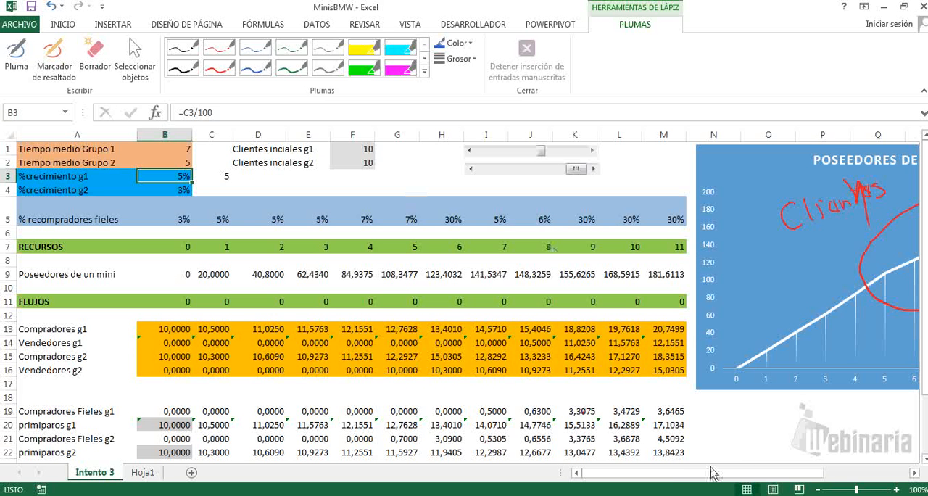
# Step: Lower the second scroll bar to 1 while viewing the full Poseedores de un mini chart, and return to the parameters
pyautogui.moveTo(736, 475); pyautogui.dragTo(741, 476)
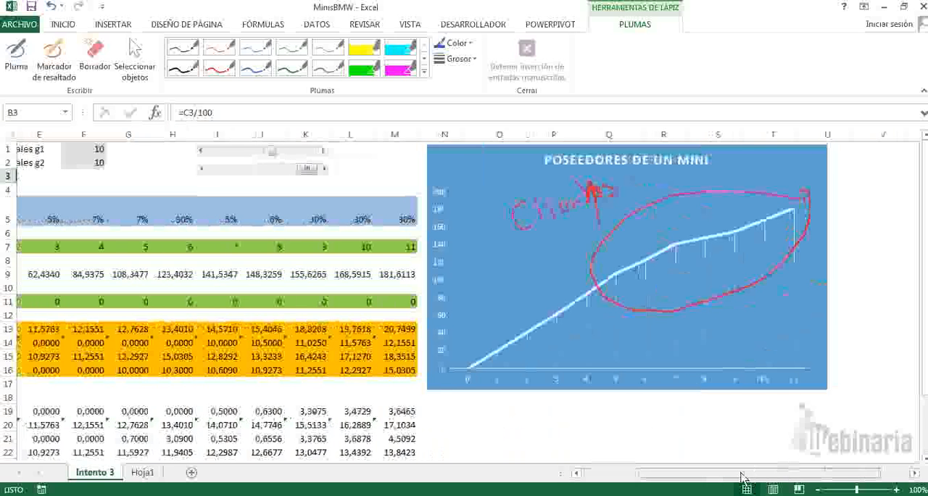
pyautogui.click(202, 169)
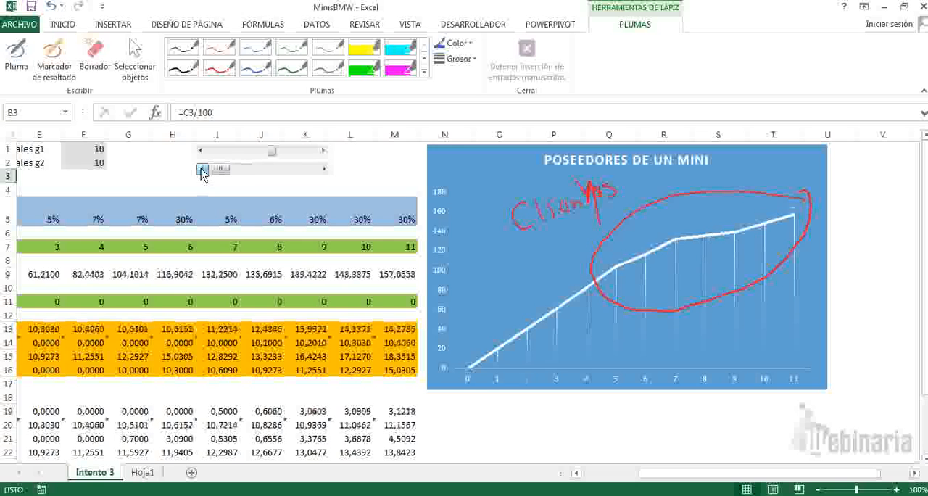
pyautogui.moveTo(657, 476); pyautogui.dragTo(607, 480)
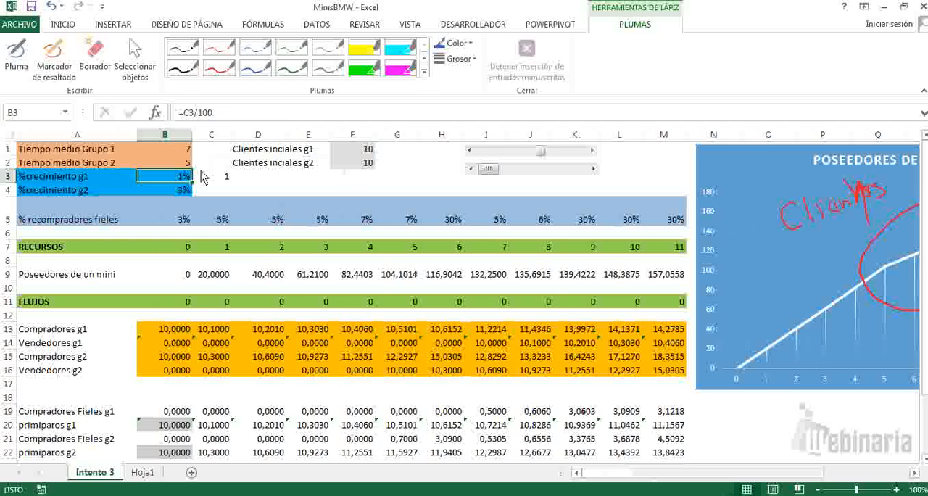
# Step: Change the %crecimiento g1 formula in cell B3 to =C3/1000
pyautogui.click(227, 116)
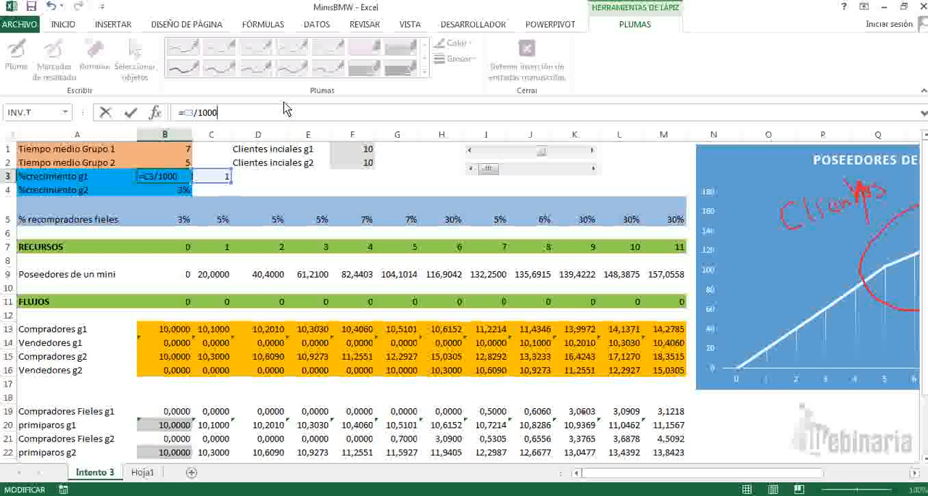
pyautogui.press('Return')
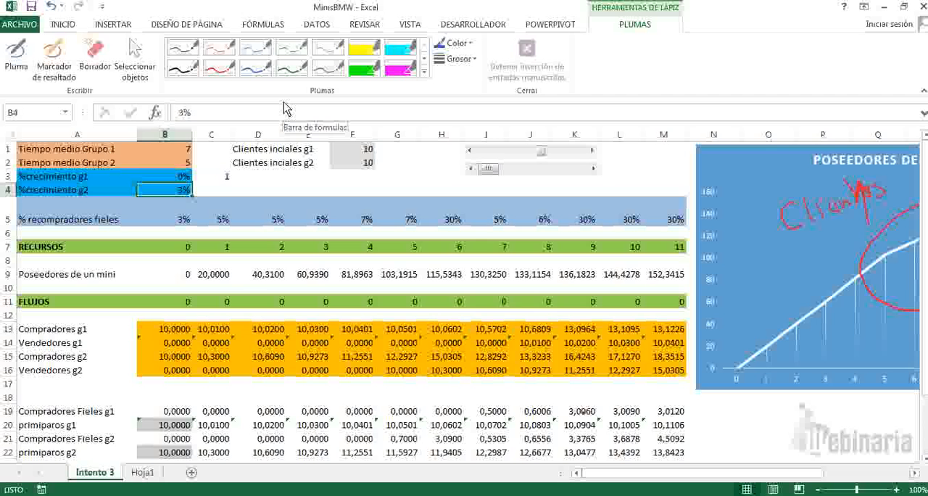
pyautogui.press('Up')
pyautogui.press('Right')
pyautogui.press('Right')
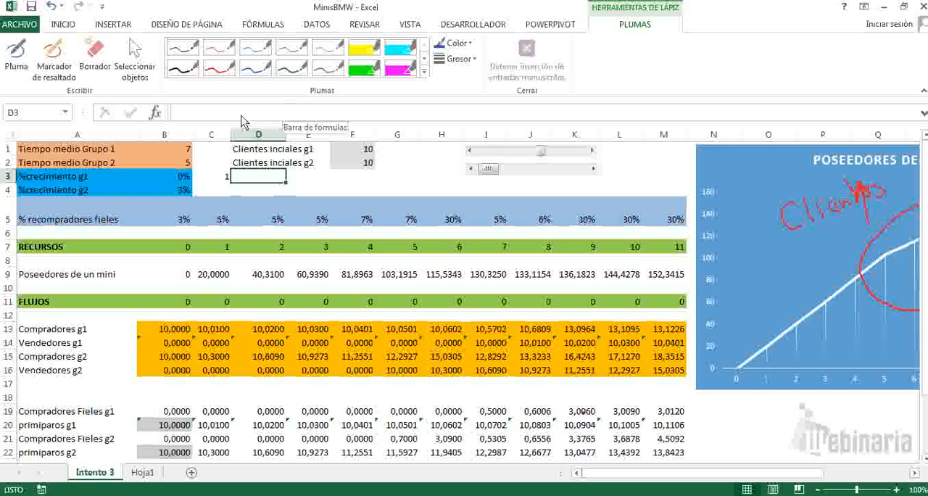
# Step: Set the second scroll bar's maximum value to 50 in its control format, apply it and deselect the control
pyautogui.rightClick(512, 167)
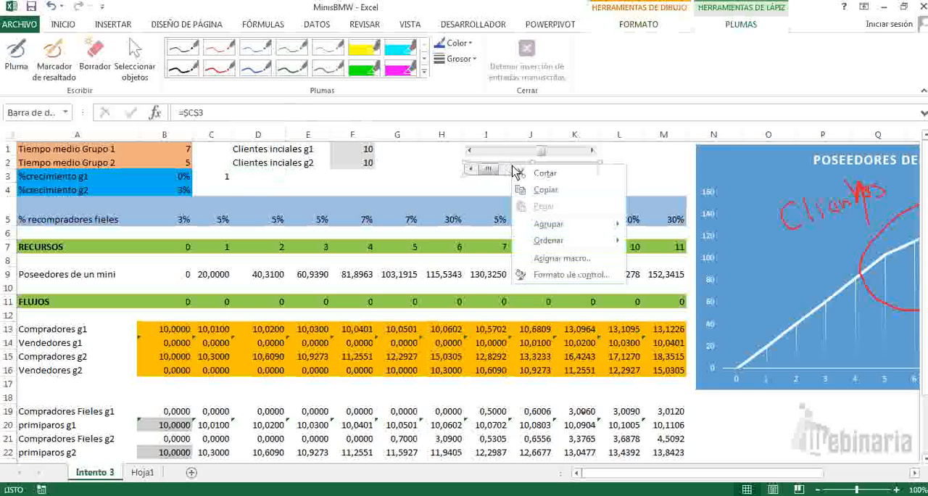
pyautogui.click(560, 276)
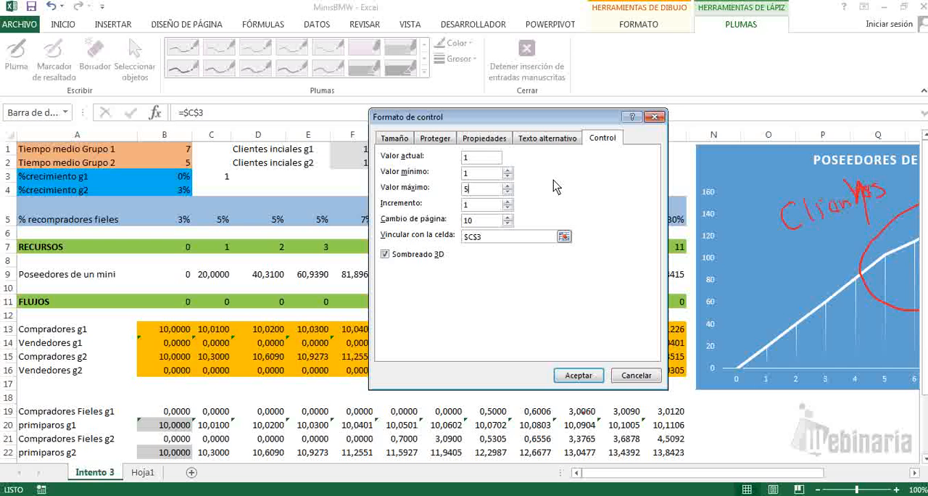
pyautogui.write('0')
pyautogui.click(574, 377)
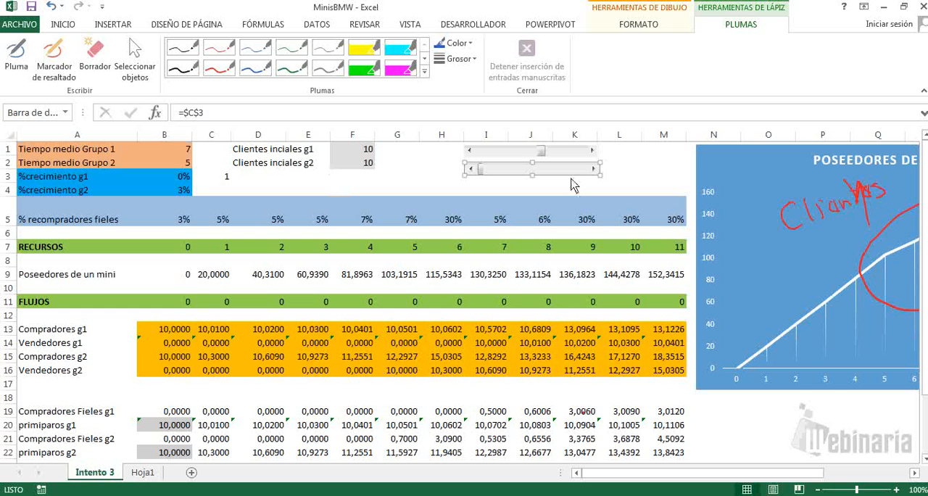
pyautogui.click(618, 178)
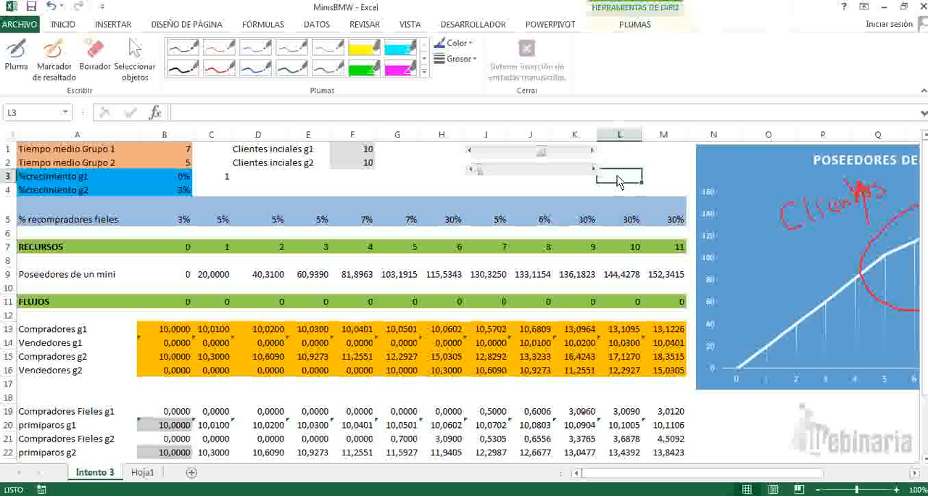
# Step: Advance the second scroll bar step by step until cell C3 reaches 14
pyautogui.doubleClick(594, 171)
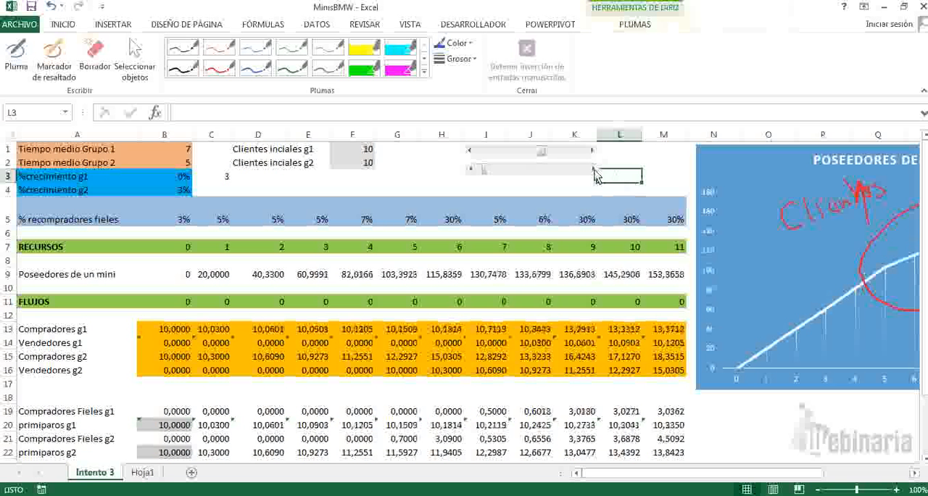
pyautogui.doubleClick(594, 170)
pyautogui.doubleClick(594, 171)
pyautogui.tripleClick(595, 170)
pyautogui.doubleClick(594, 171)
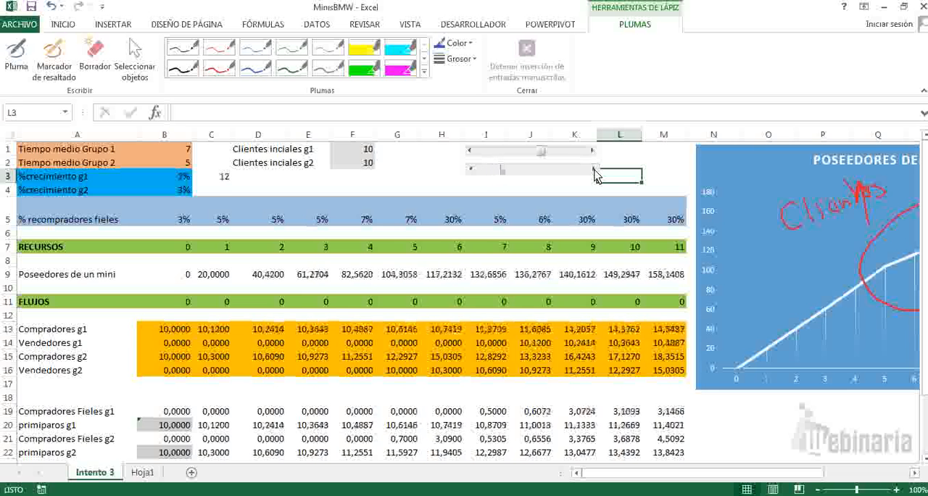
pyautogui.doubleClick(595, 171)
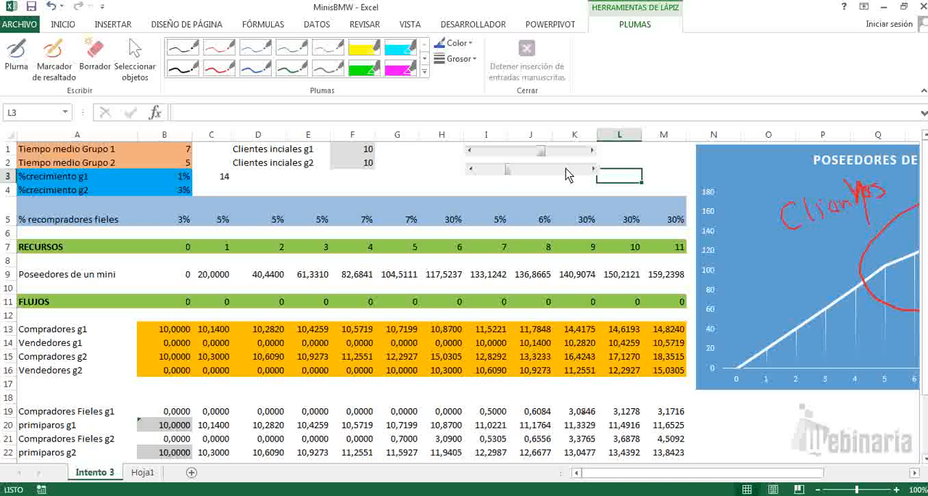
# Step: Format the %crecimiento g1 percentage in cell B3 with two decimal places and select an empty cell
pyautogui.click(186, 181)
pyautogui.click(63, 24)
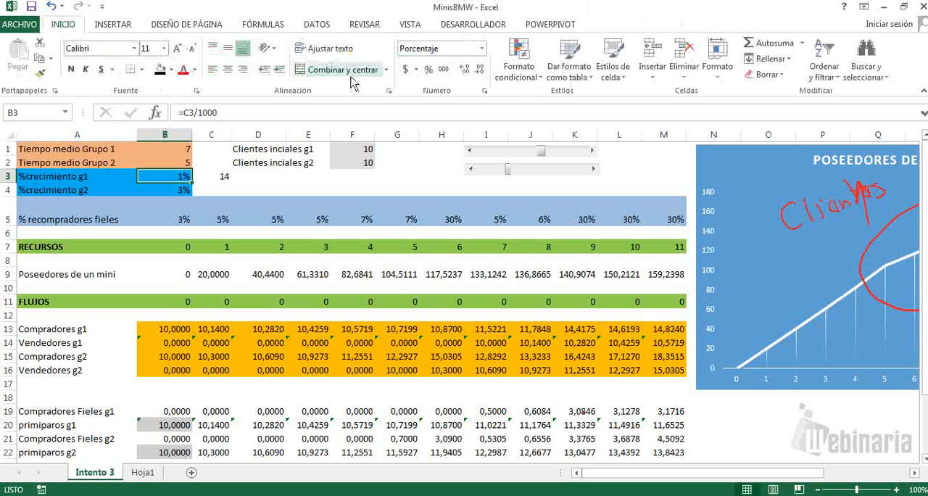
pyautogui.click(464, 70)
pyautogui.click(464, 70)
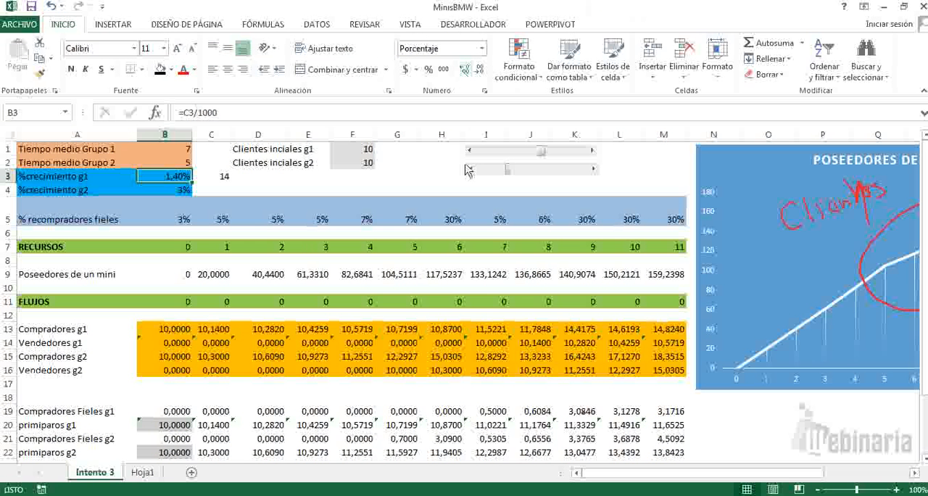
pyautogui.click(443, 181)
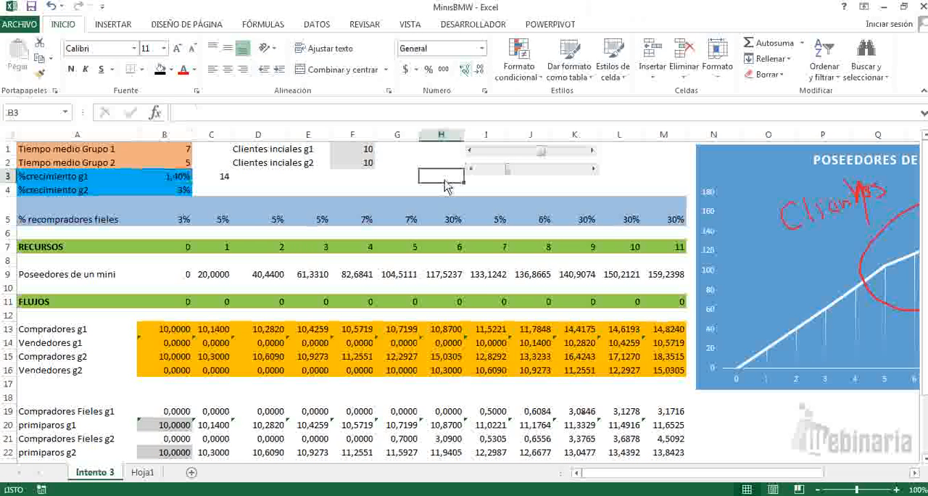
# Step: Raise the second scroll bar's value past 30 to test %crecimiento g1 in finer increments
pyautogui.click(595, 171)
pyautogui.click(595, 171)
pyautogui.click(594, 171)
pyautogui.click(595, 171)
pyautogui.click(595, 171)
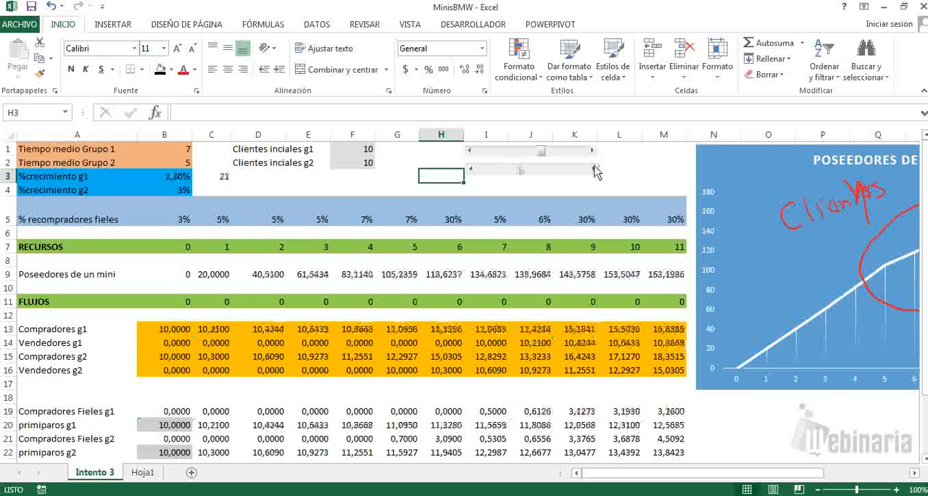
pyautogui.click(595, 171)
pyautogui.click(595, 171)
pyautogui.click(594, 171)
pyautogui.click(595, 171)
pyautogui.click(595, 171)
pyautogui.click(594, 171)
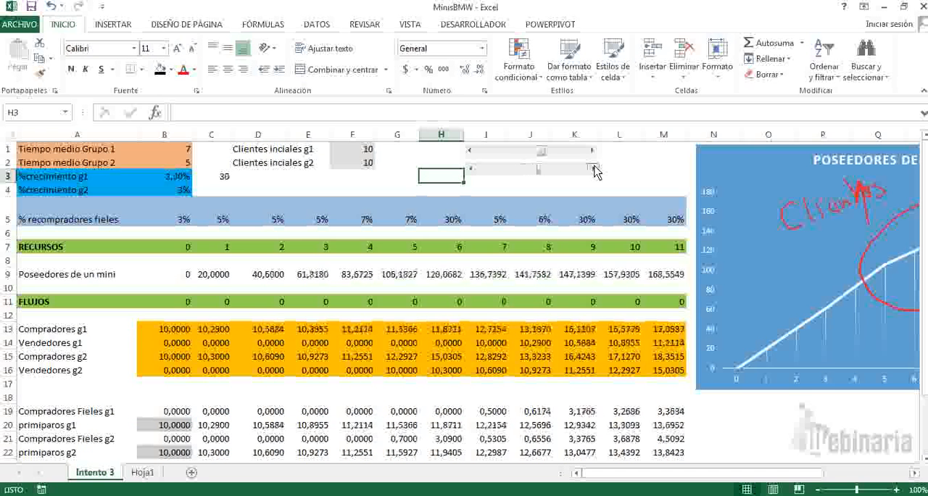
pyautogui.click(594, 171)
pyautogui.click(595, 171)
# Step: Raise and lower %crecimiento g1 with the second scroll bar while watching its effect on the full Poseedores de un mini chart
pyautogui.moveTo(717, 472); pyautogui.dragTo(790, 472)
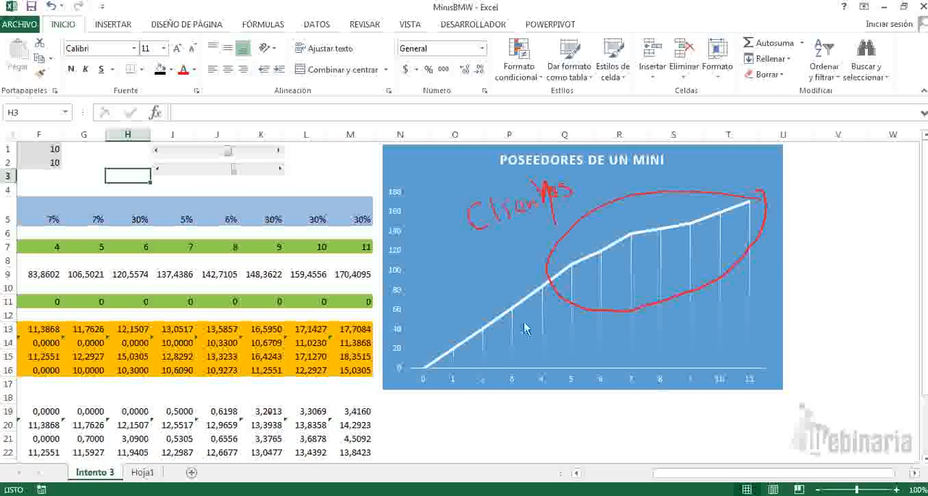
pyautogui.click(280, 169)
pyautogui.click(280, 169)
pyautogui.click(281, 172)
pyautogui.click(282, 171)
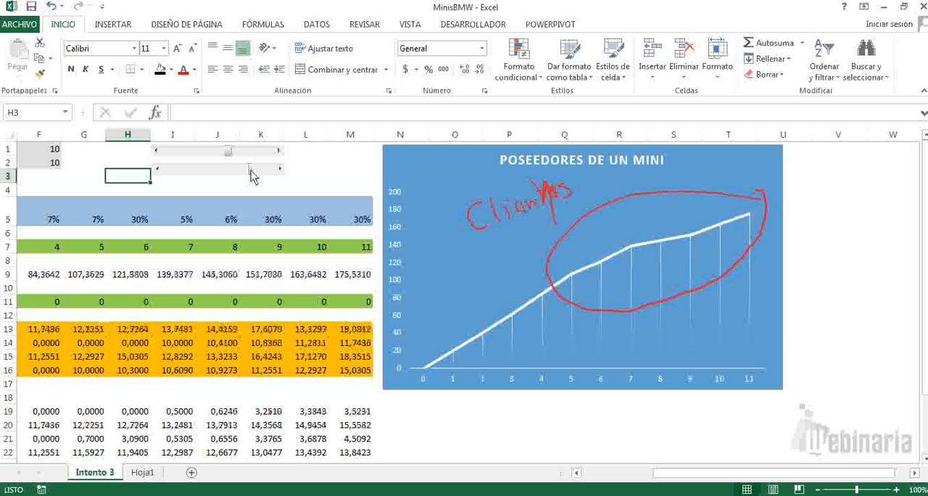
pyautogui.click(157, 171)
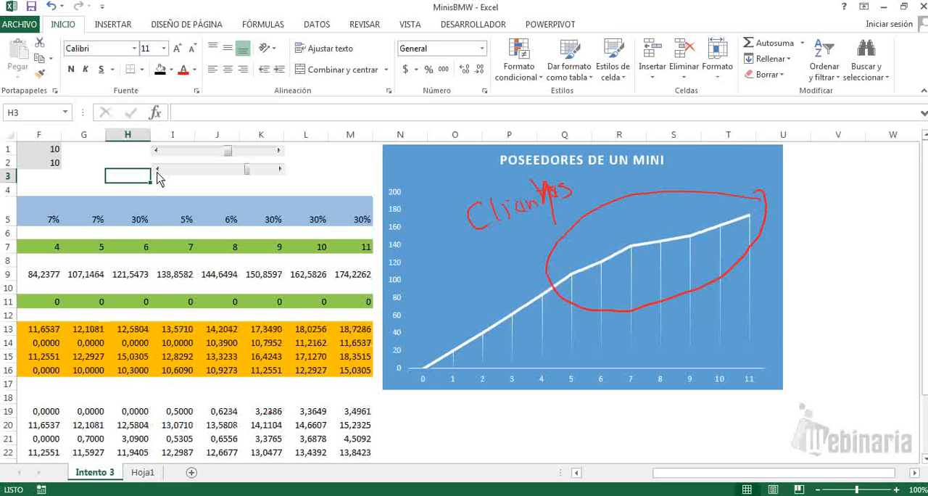
pyautogui.click(157, 171)
pyautogui.click(157, 171)
pyautogui.click(158, 171)
pyautogui.click(158, 171)
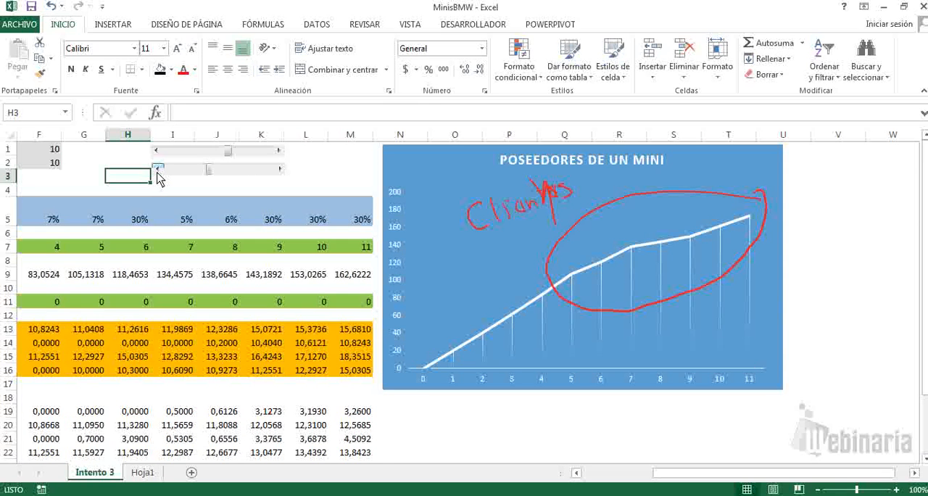
# Step: Lower the first scroll bar and raise the second one to test another scenario on the Poseedores de un mini chart
pyautogui.click(158, 171)
pyautogui.moveTo(227, 154); pyautogui.dragTo(232, 172)
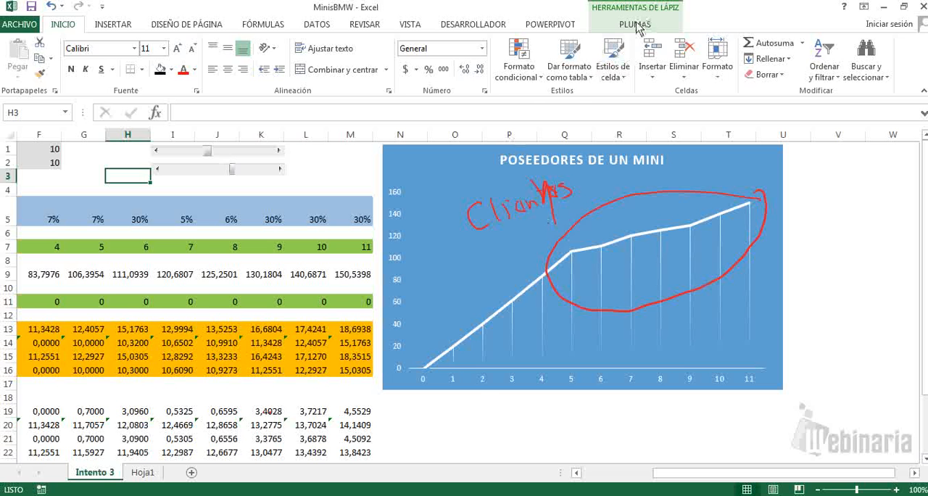
# Step: Draw a red pen arrow from the chart towards the scroll bars and handwrite an underlined "Escenarios" beside them
pyautogui.click(635, 25)
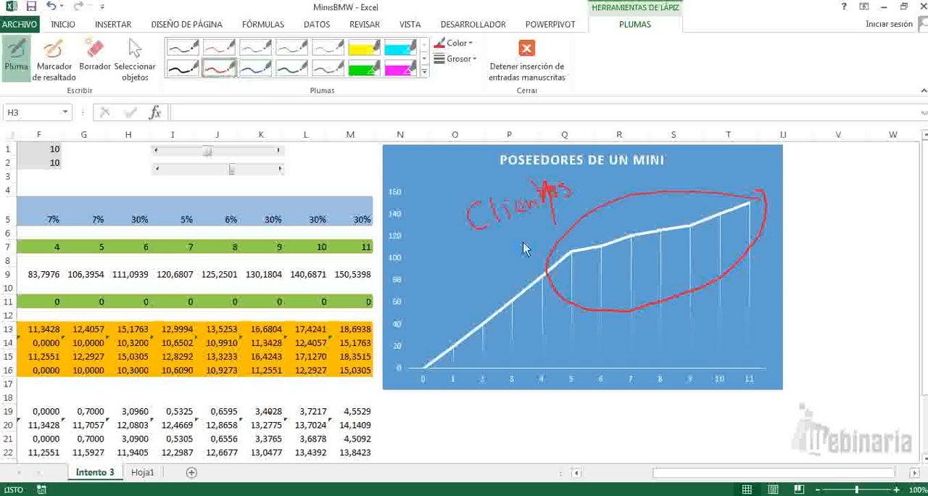
pyautogui.moveTo(535, 249)
pyautogui.mouseDown()
pyautogui.moveTo(323, 195)
pyautogui.moveTo(341, 196)
pyautogui.mouseUp()
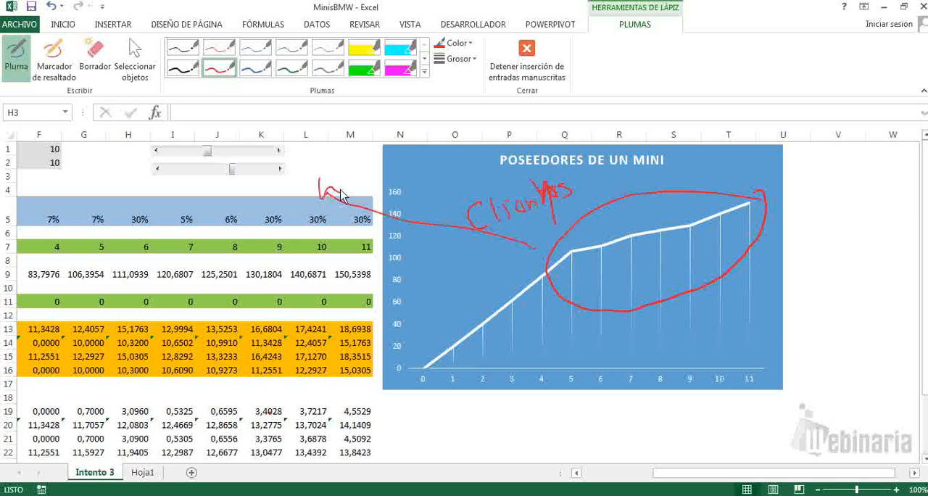
pyautogui.moveTo(303, 146)
pyautogui.mouseDown()
pyautogui.moveTo(305, 171)
pyautogui.moveTo(315, 155)
pyautogui.moveTo(319, 166)
pyautogui.moveTo(398, 156)
pyautogui.mouseUp()
pyautogui.moveTo(305, 174); pyautogui.dragTo(394, 171)
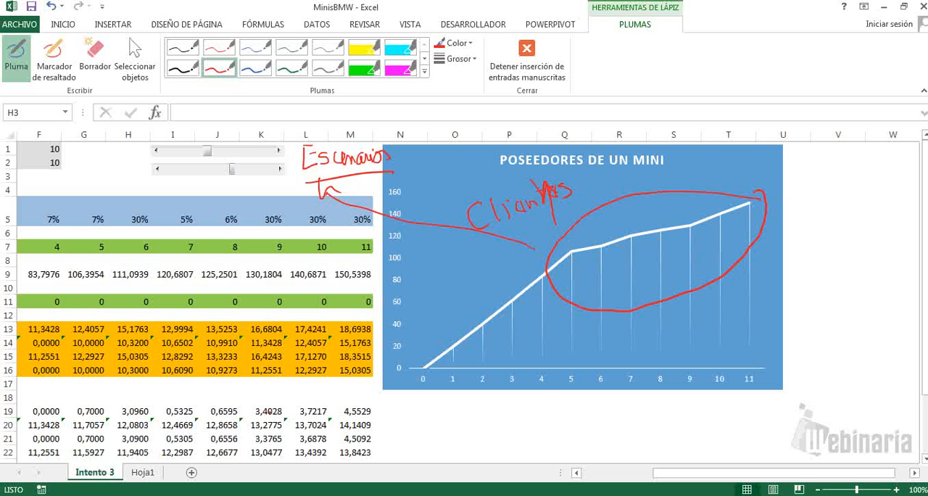
pyautogui.click(819, 495)
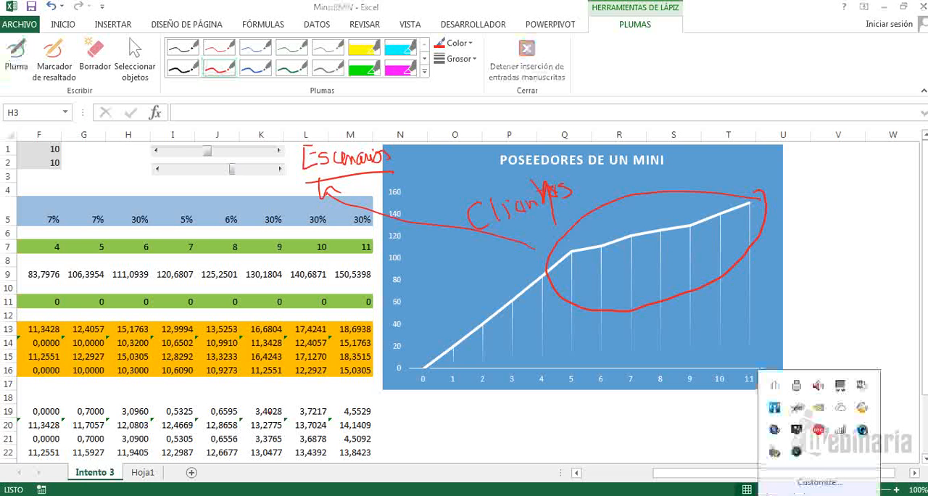
pyautogui.rightClick(821, 431)
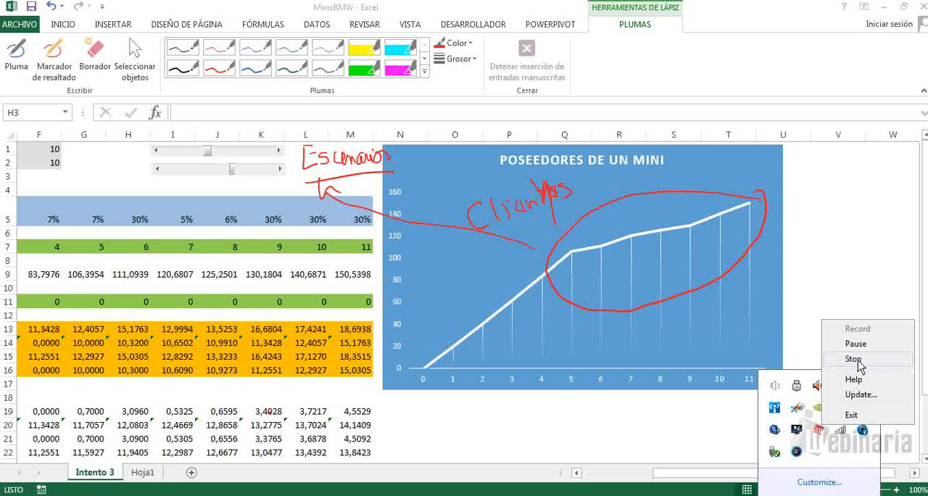